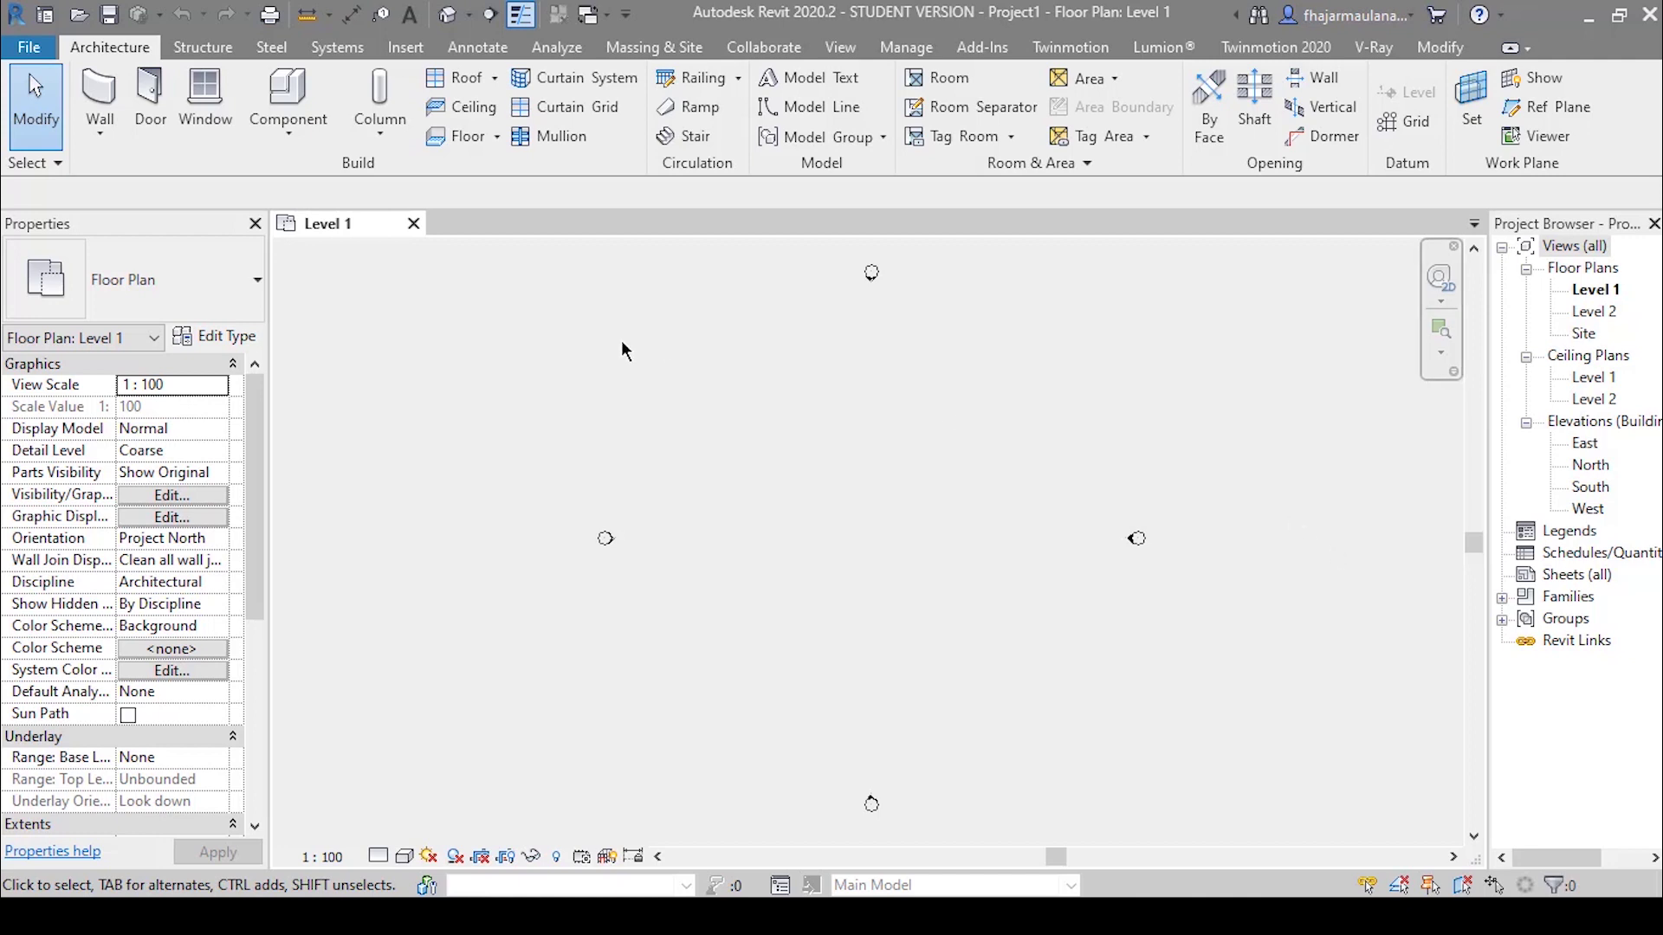
- Start a new stair whose type has 160 maximum riser height and 280 minimum tread depth
left_click(685, 138)
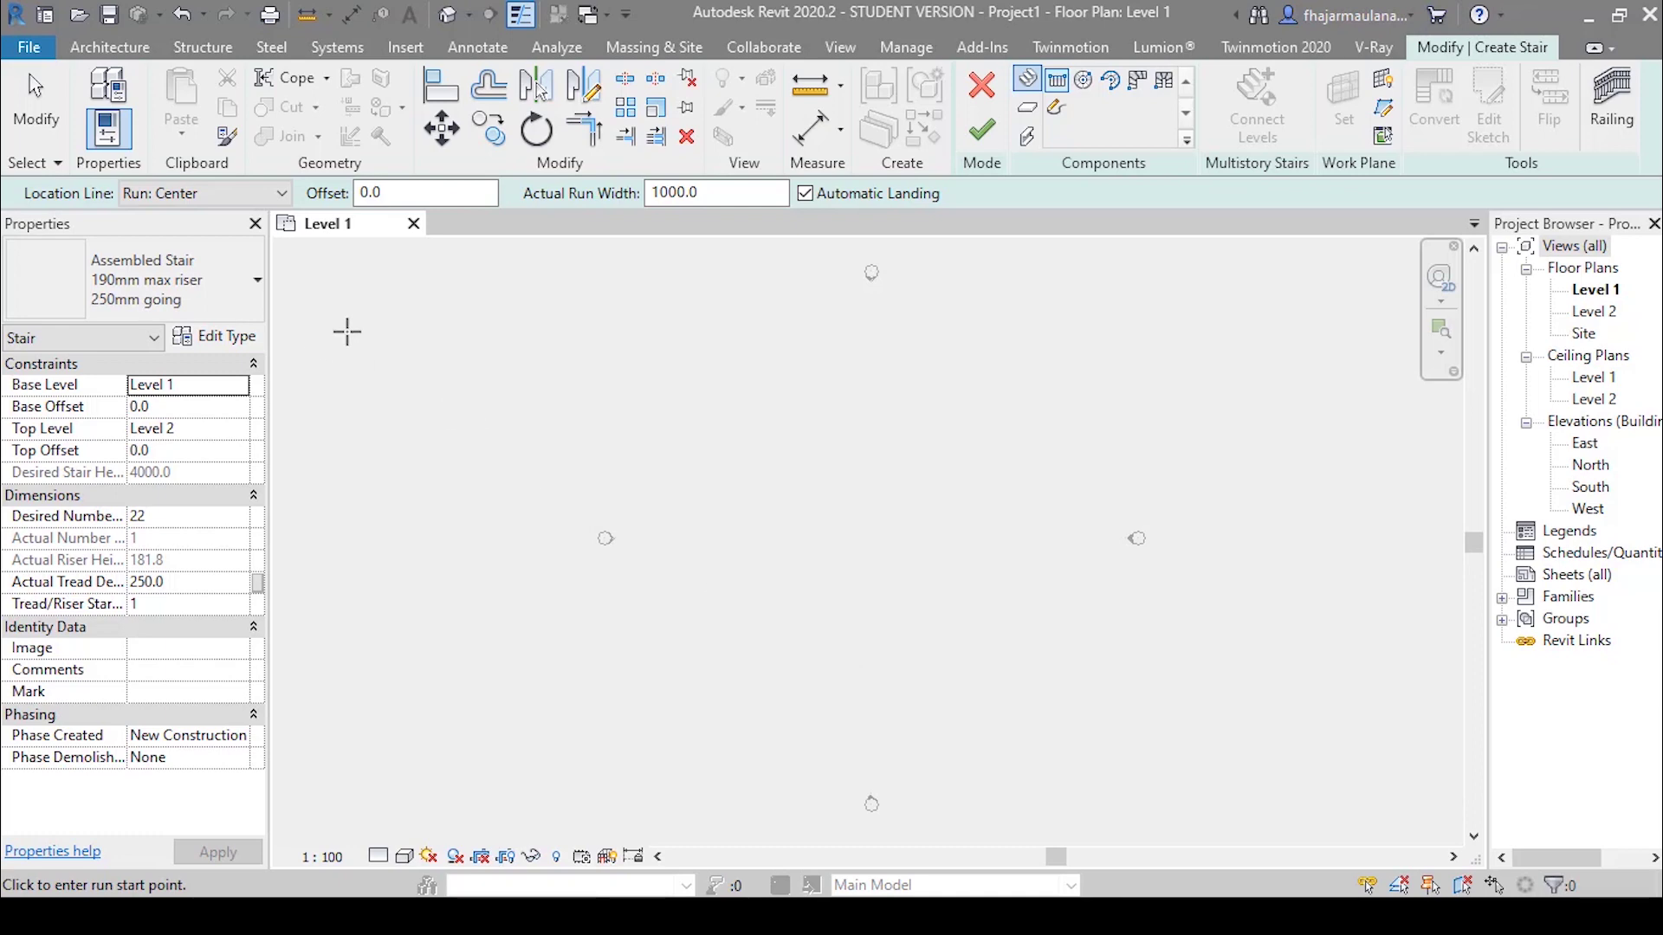
left_click(229, 342)
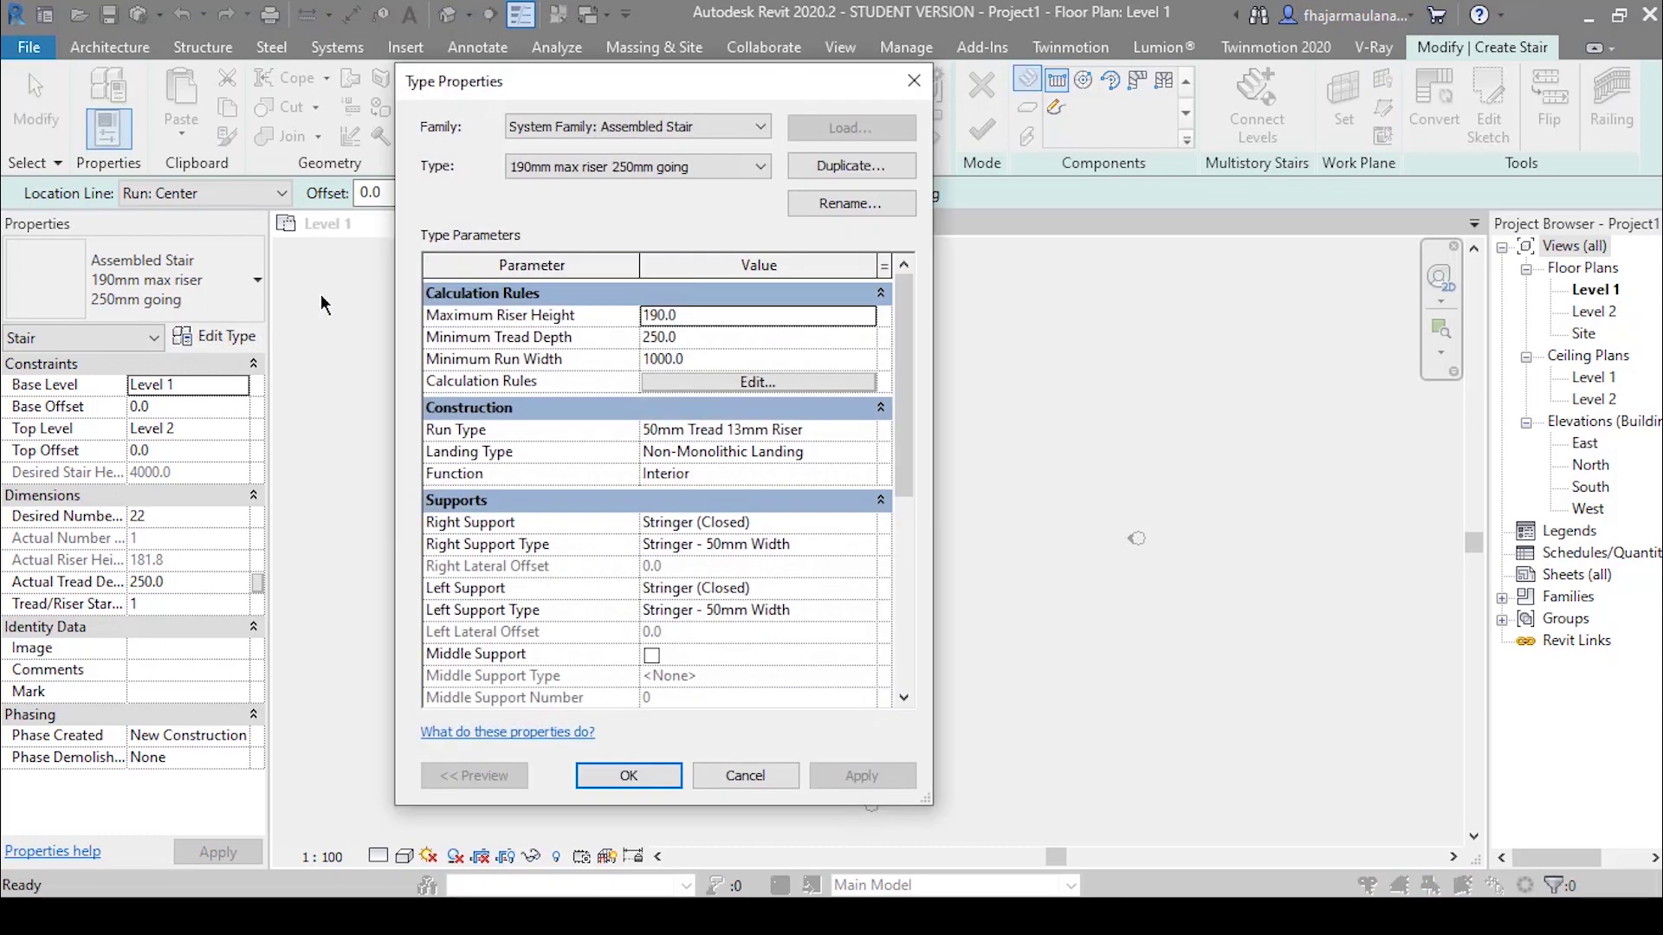
left_click_drag(576, 104, 777, 125)
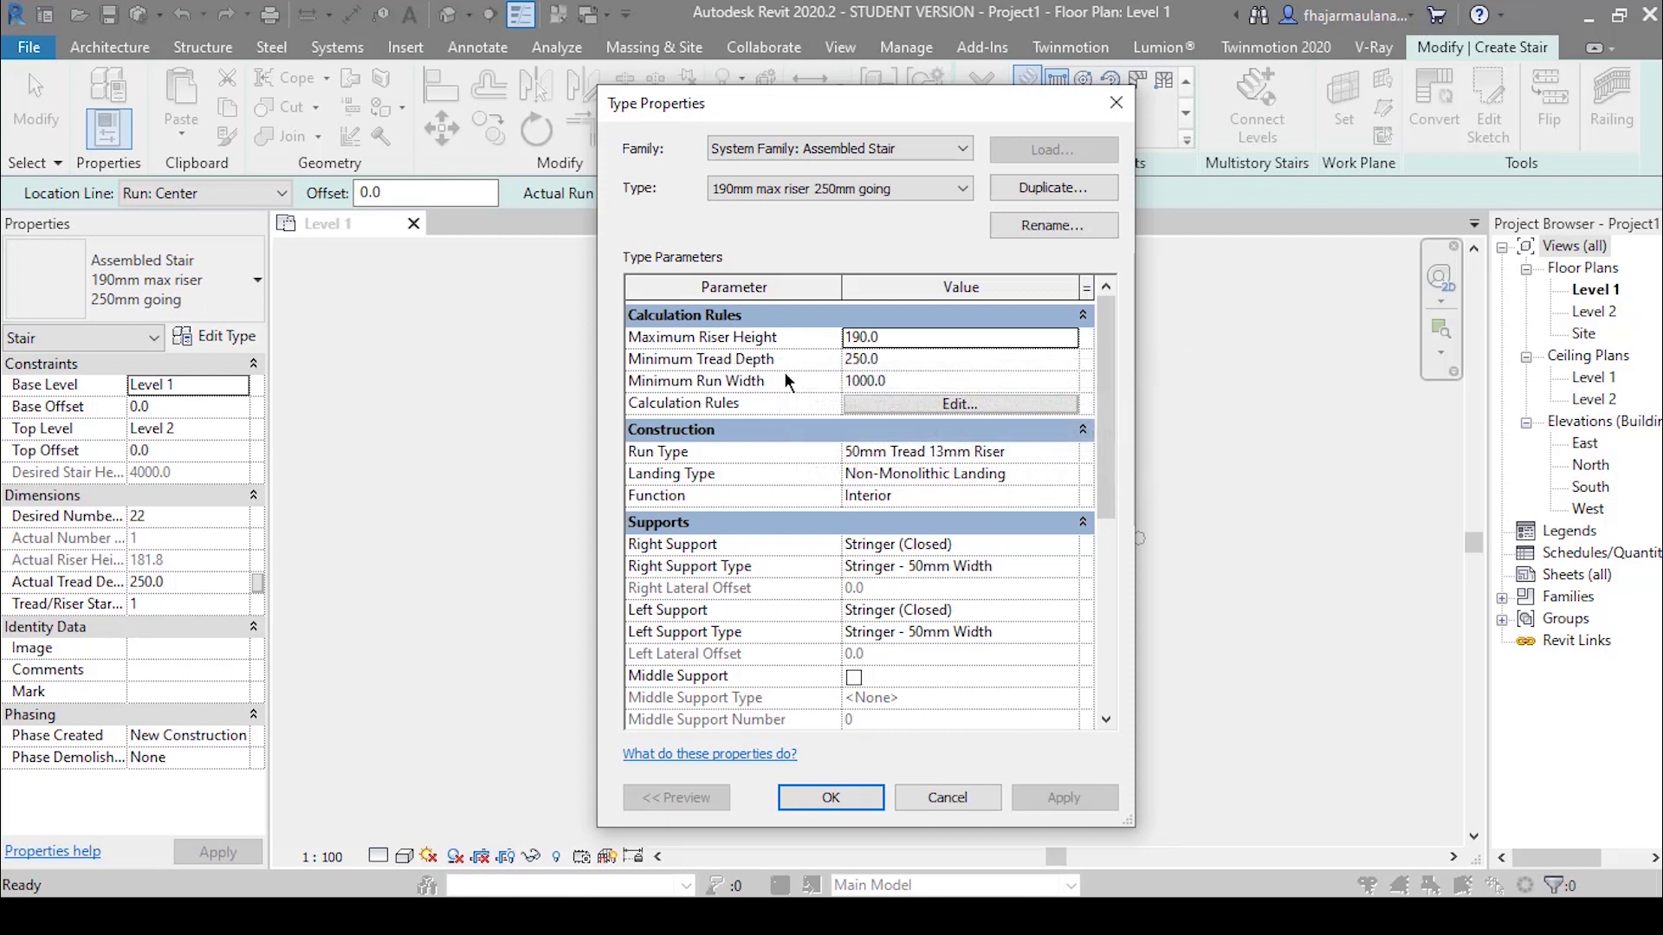
left_click(925, 341)
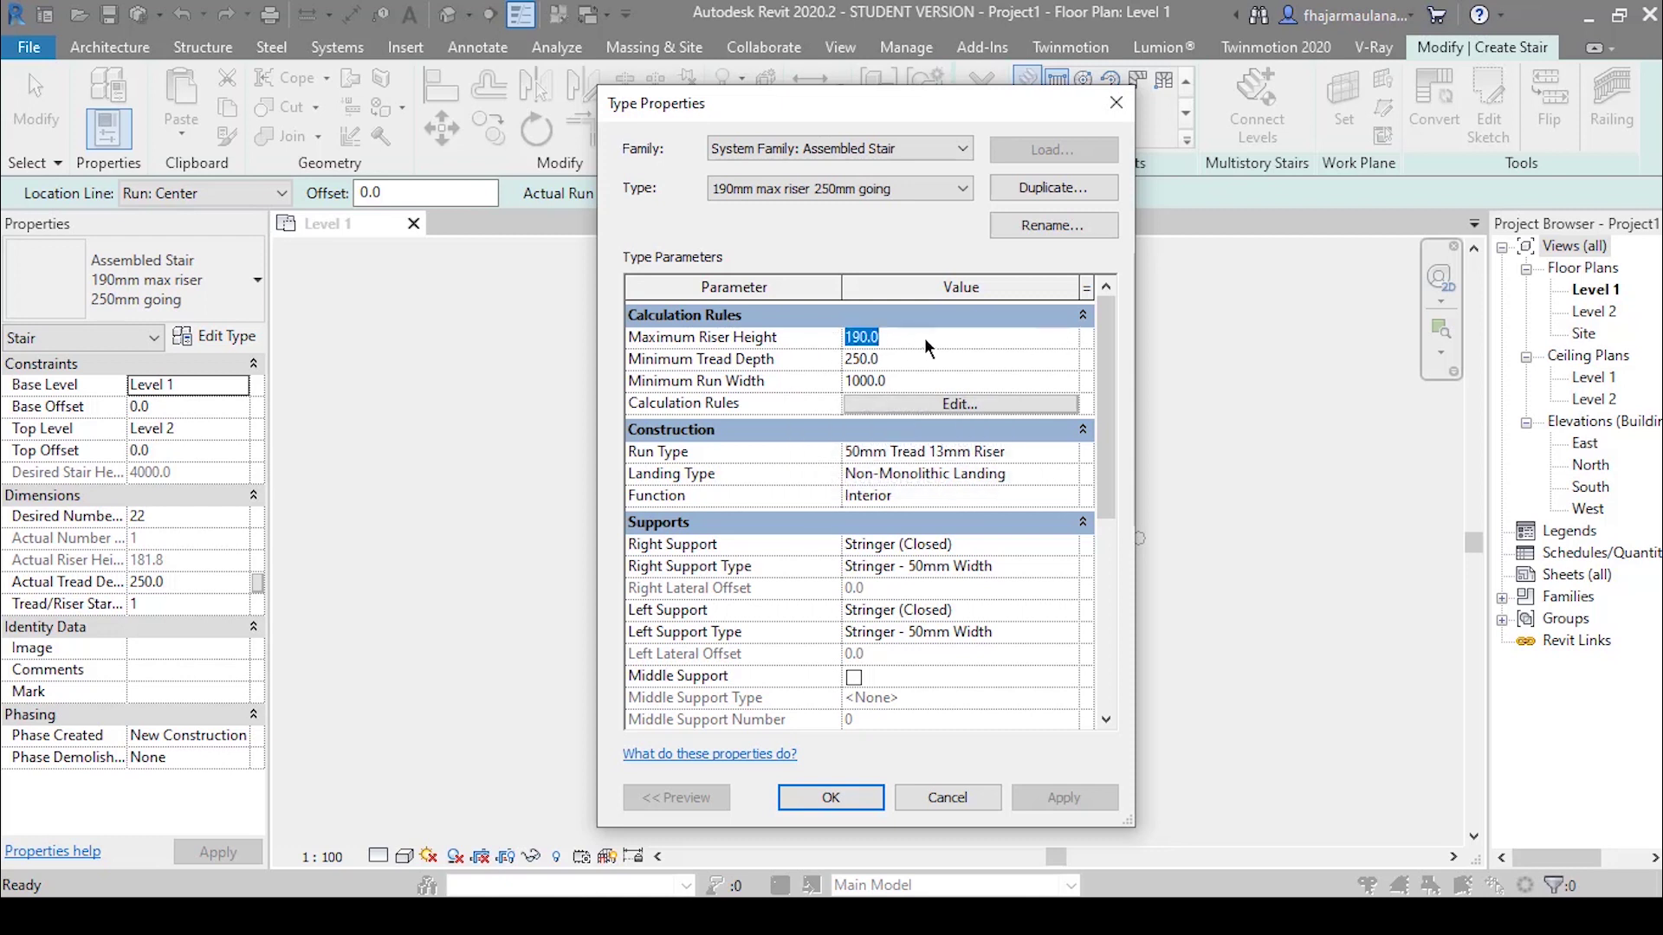
type("160")
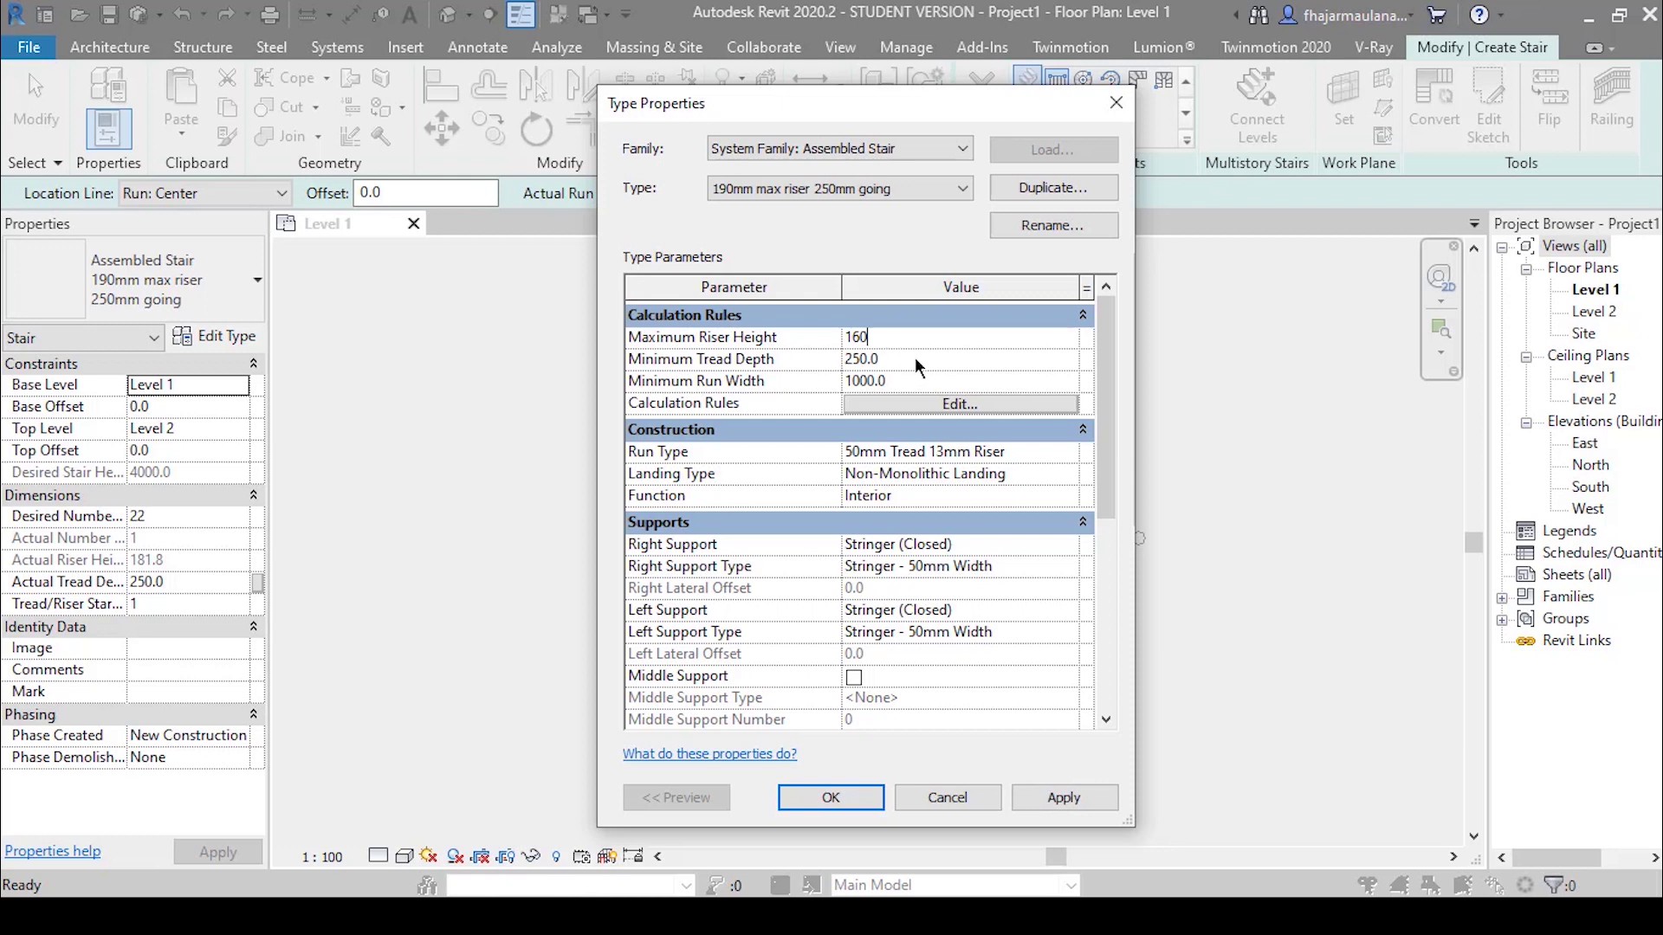
left_click(915, 357)
type("280")
left_click(911, 380)
left_click(912, 377)
left_click_drag(779, 103, 662, 93)
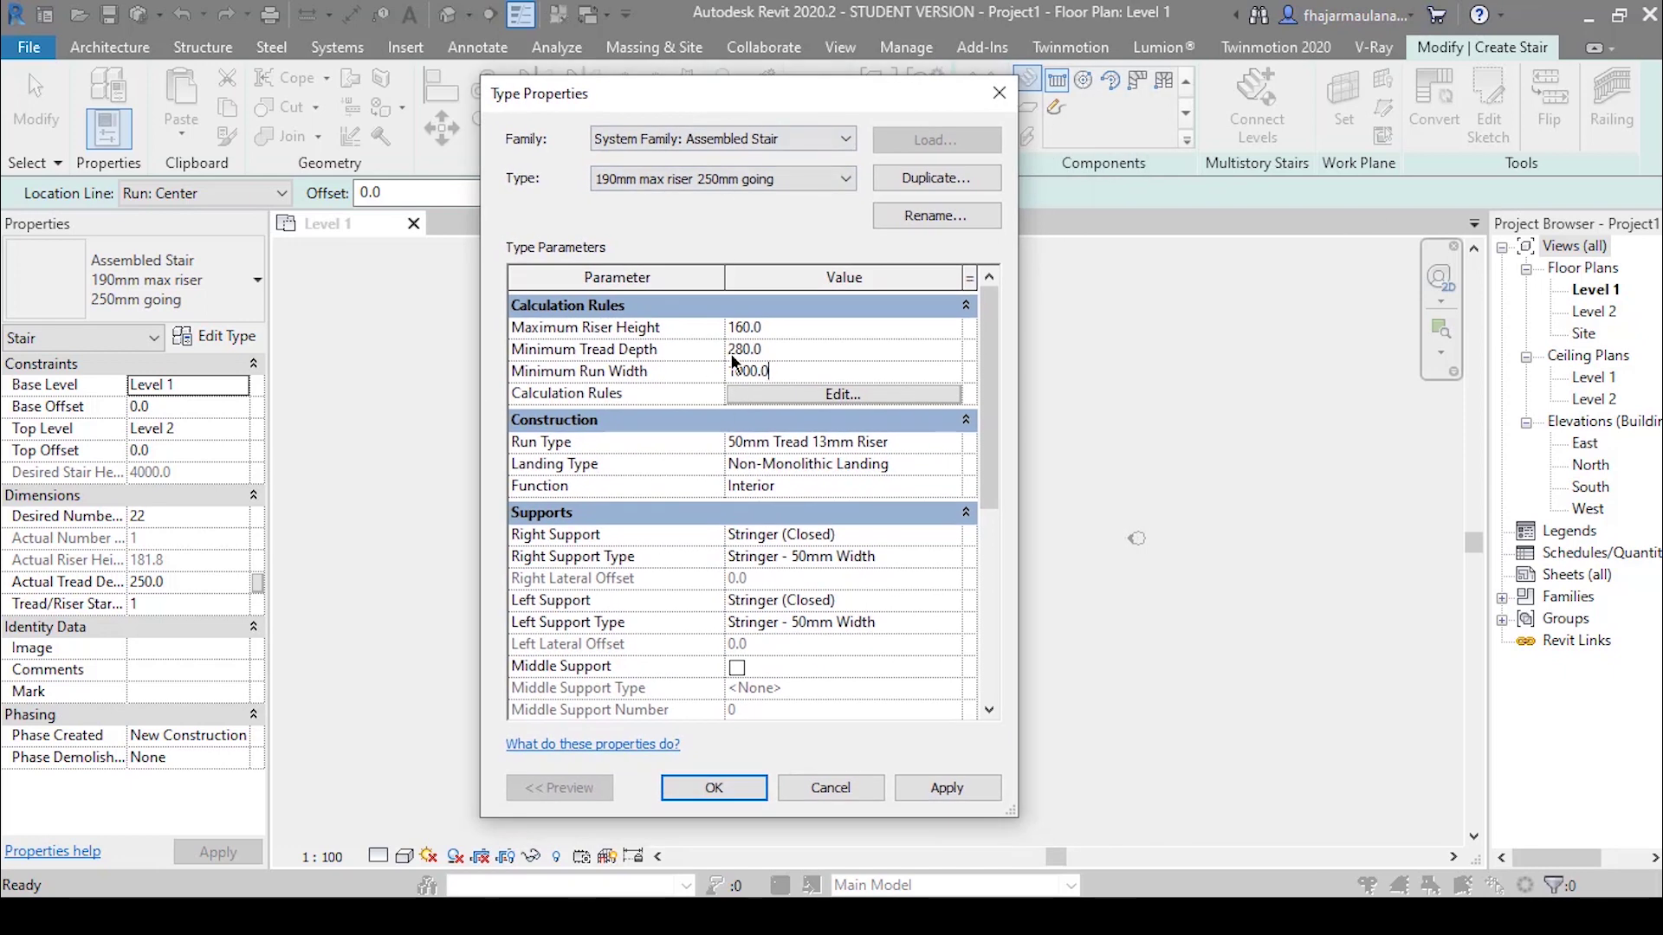
left_click(736, 788)
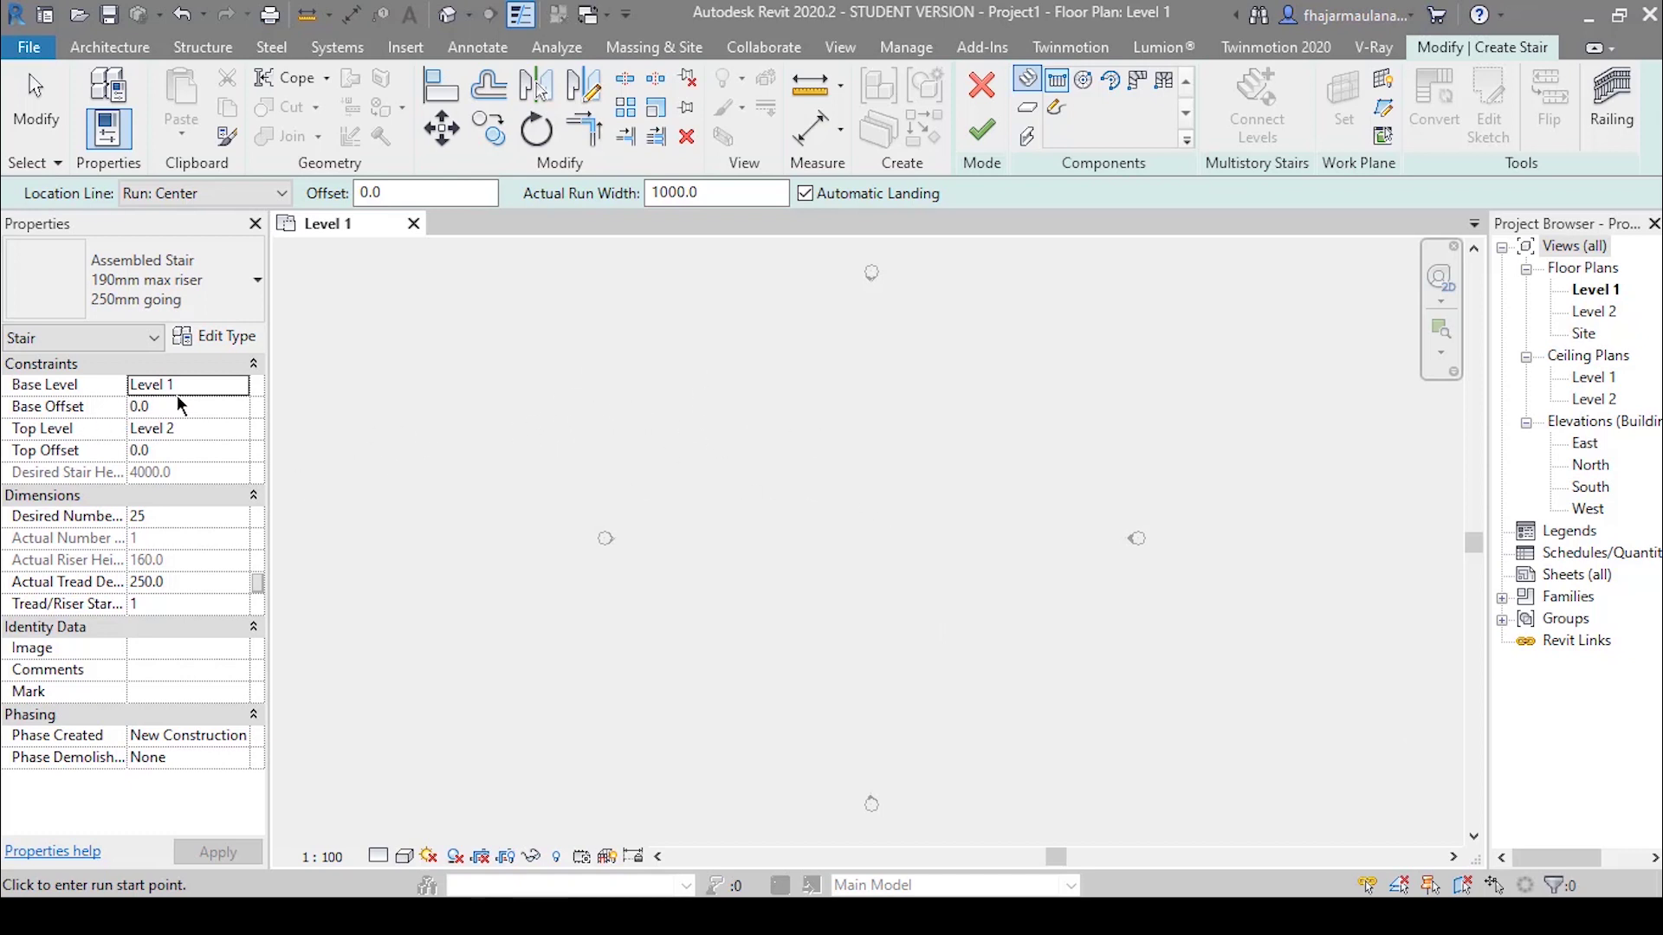
- Keep Level 1 as the stair's base level and set Level 2 as its top level
left_click(243, 391)
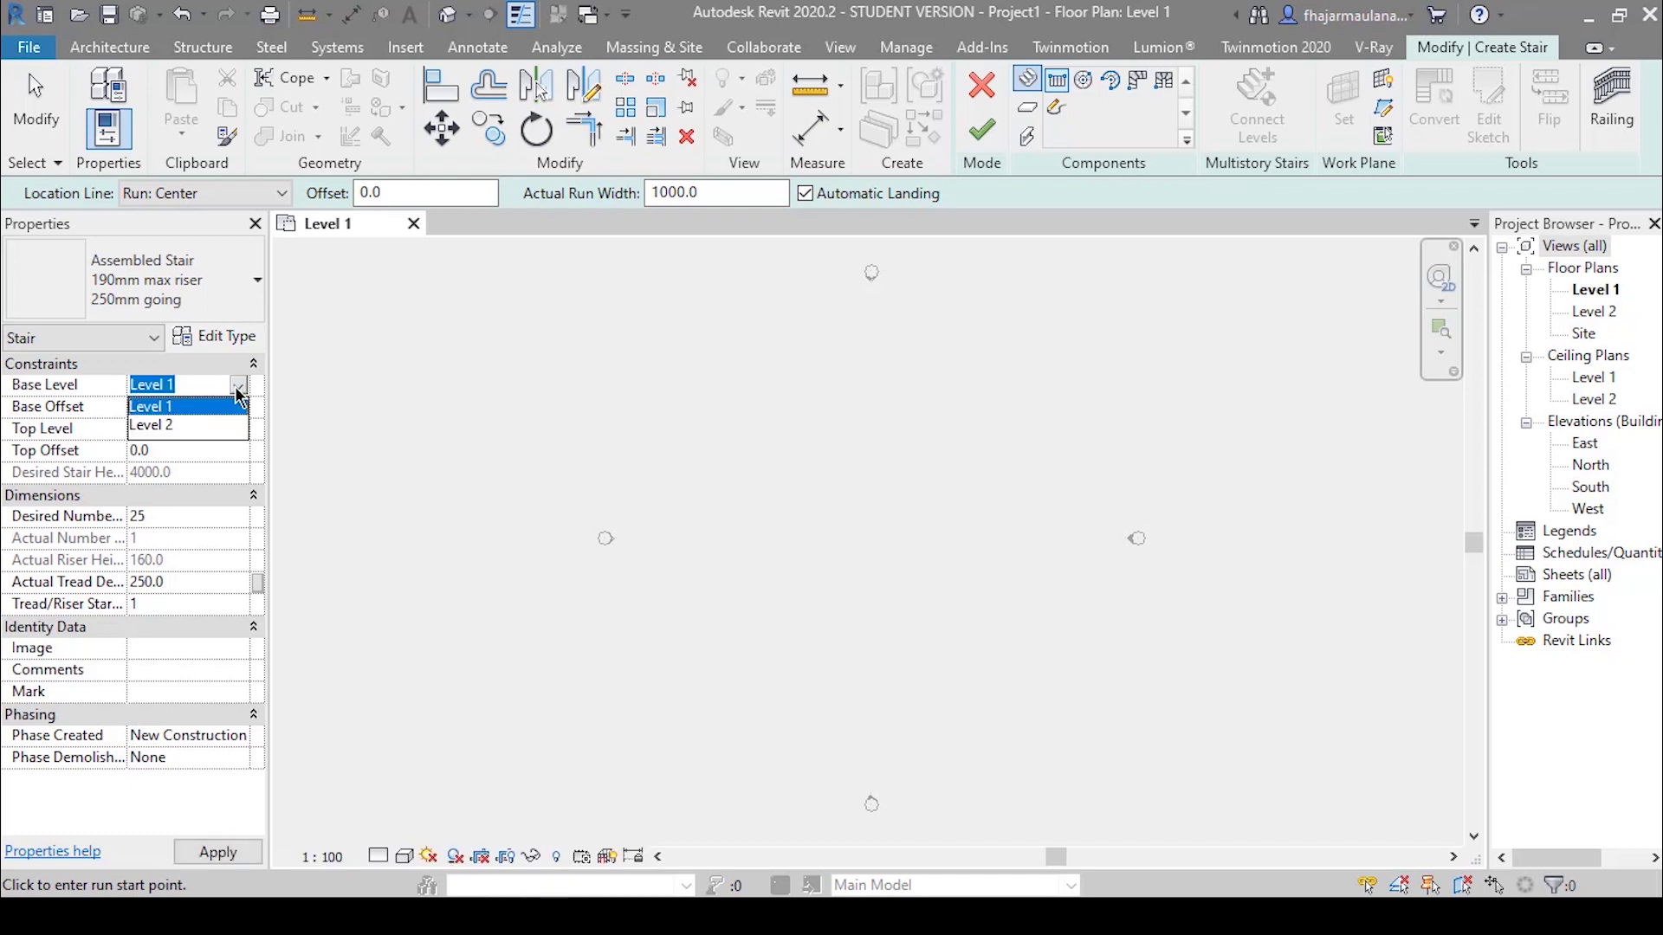
left_click(232, 405)
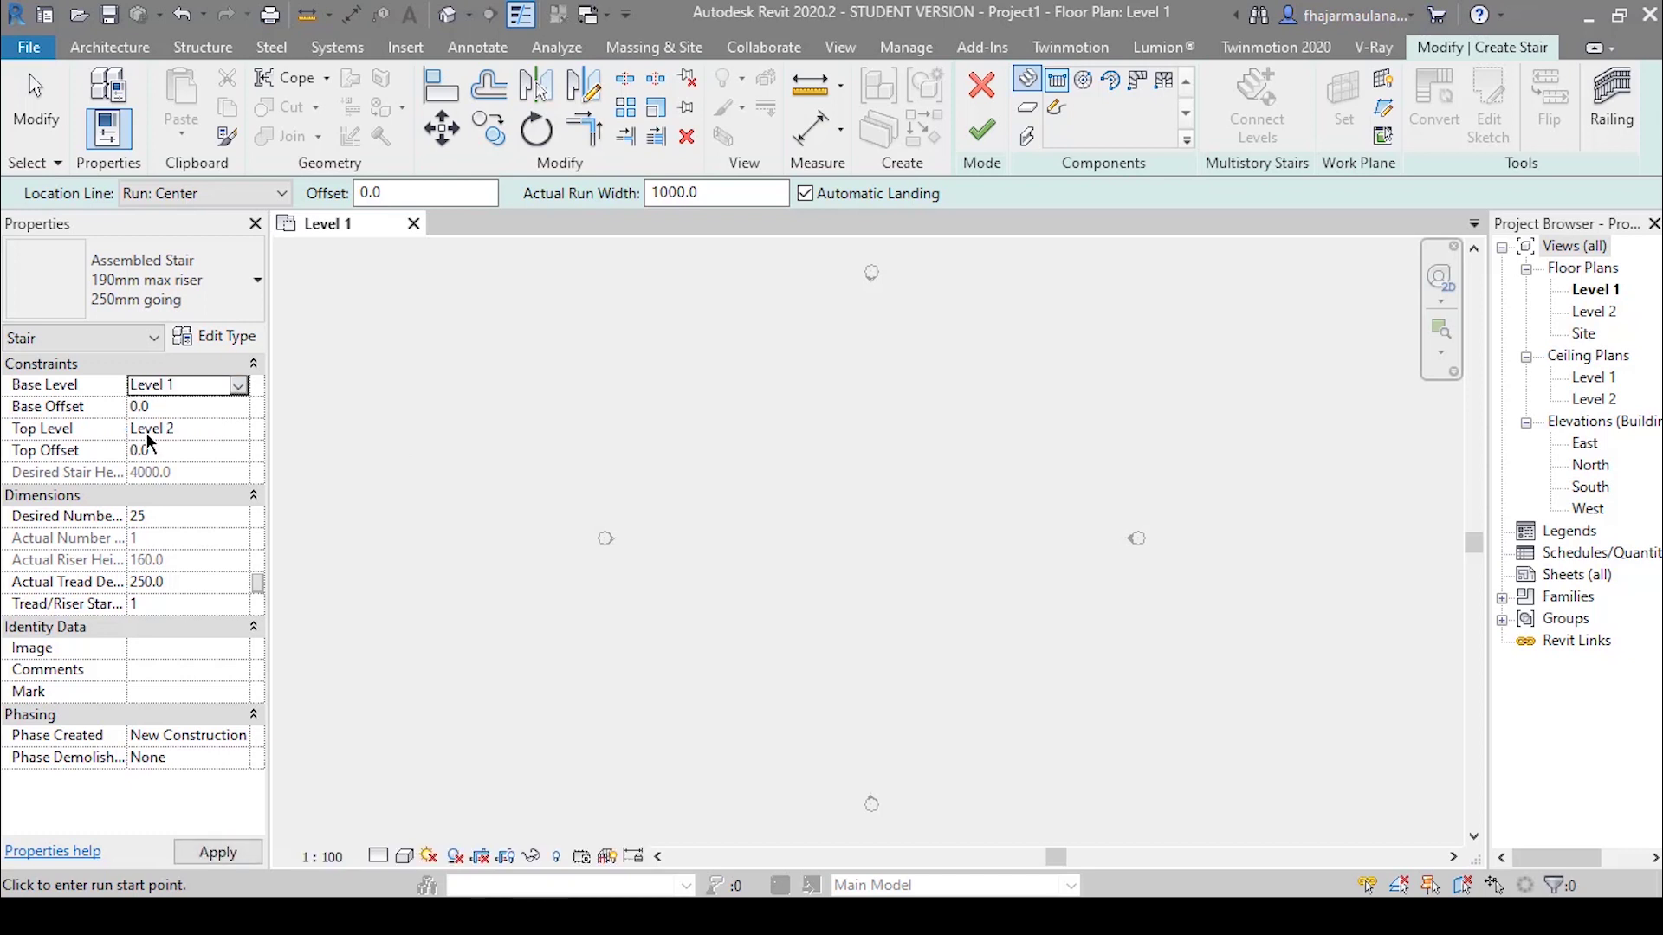
left_click(244, 433)
left_click(219, 495)
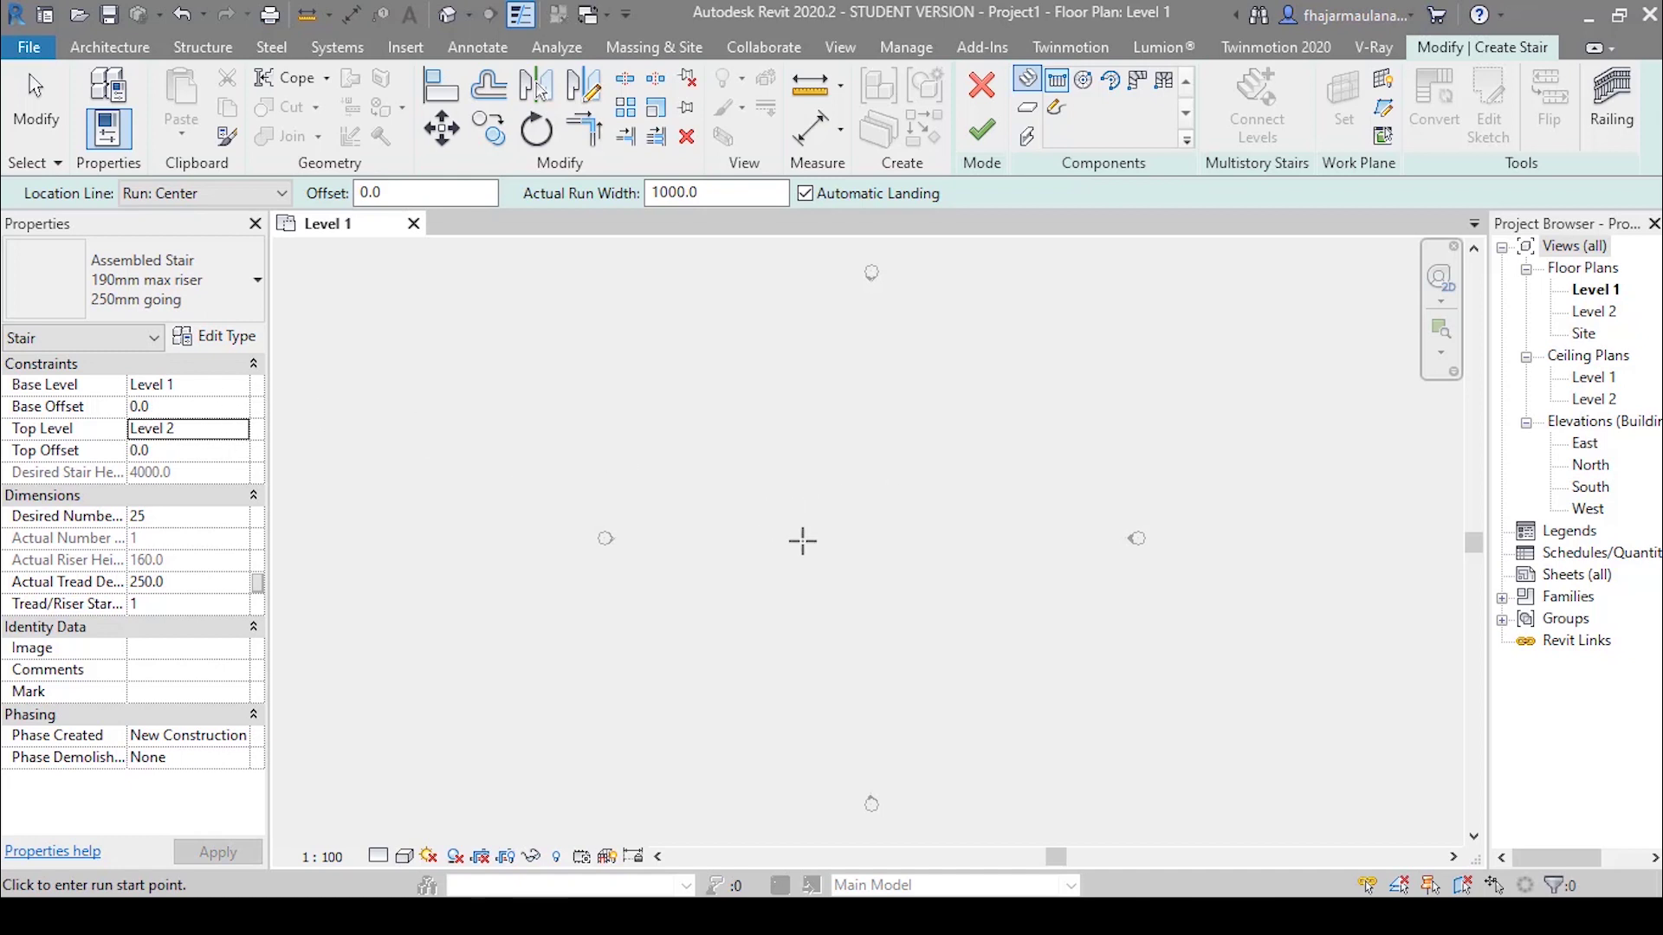
- Sketch a straight 25-riser run on the Level 1 plan and select it
scroll(784, 530, "up", 1)
scroll(792, 529, "up", 1)
left_click(805, 530)
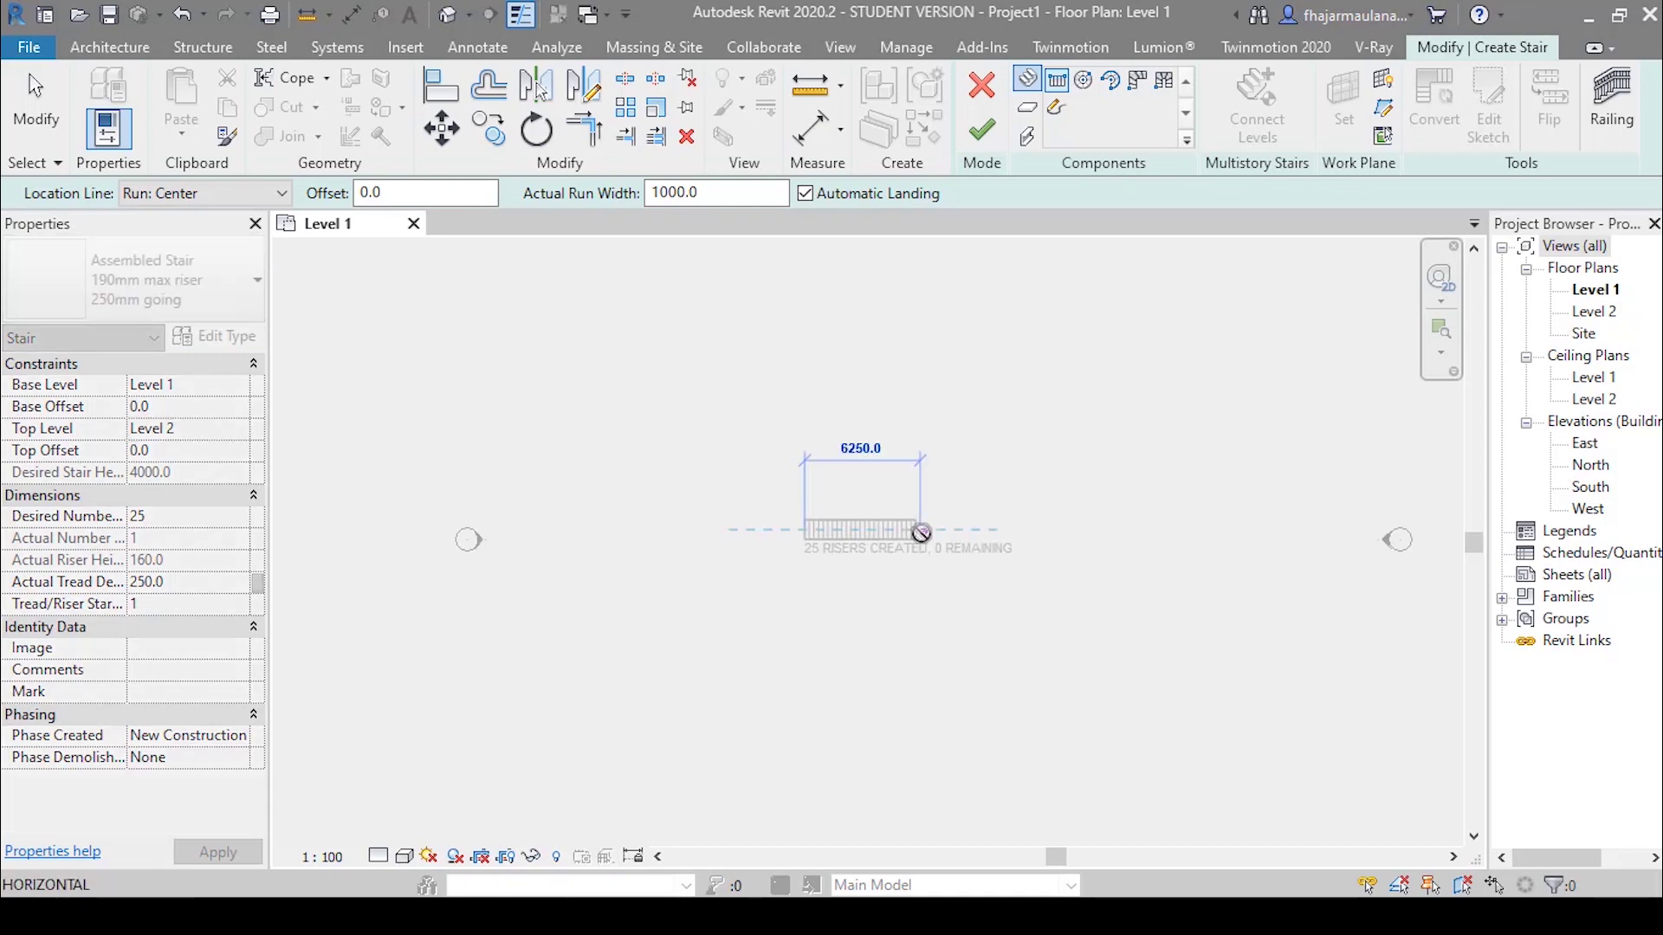
scroll(860, 530, "up", 1)
scroll(860, 531, "up", 1)
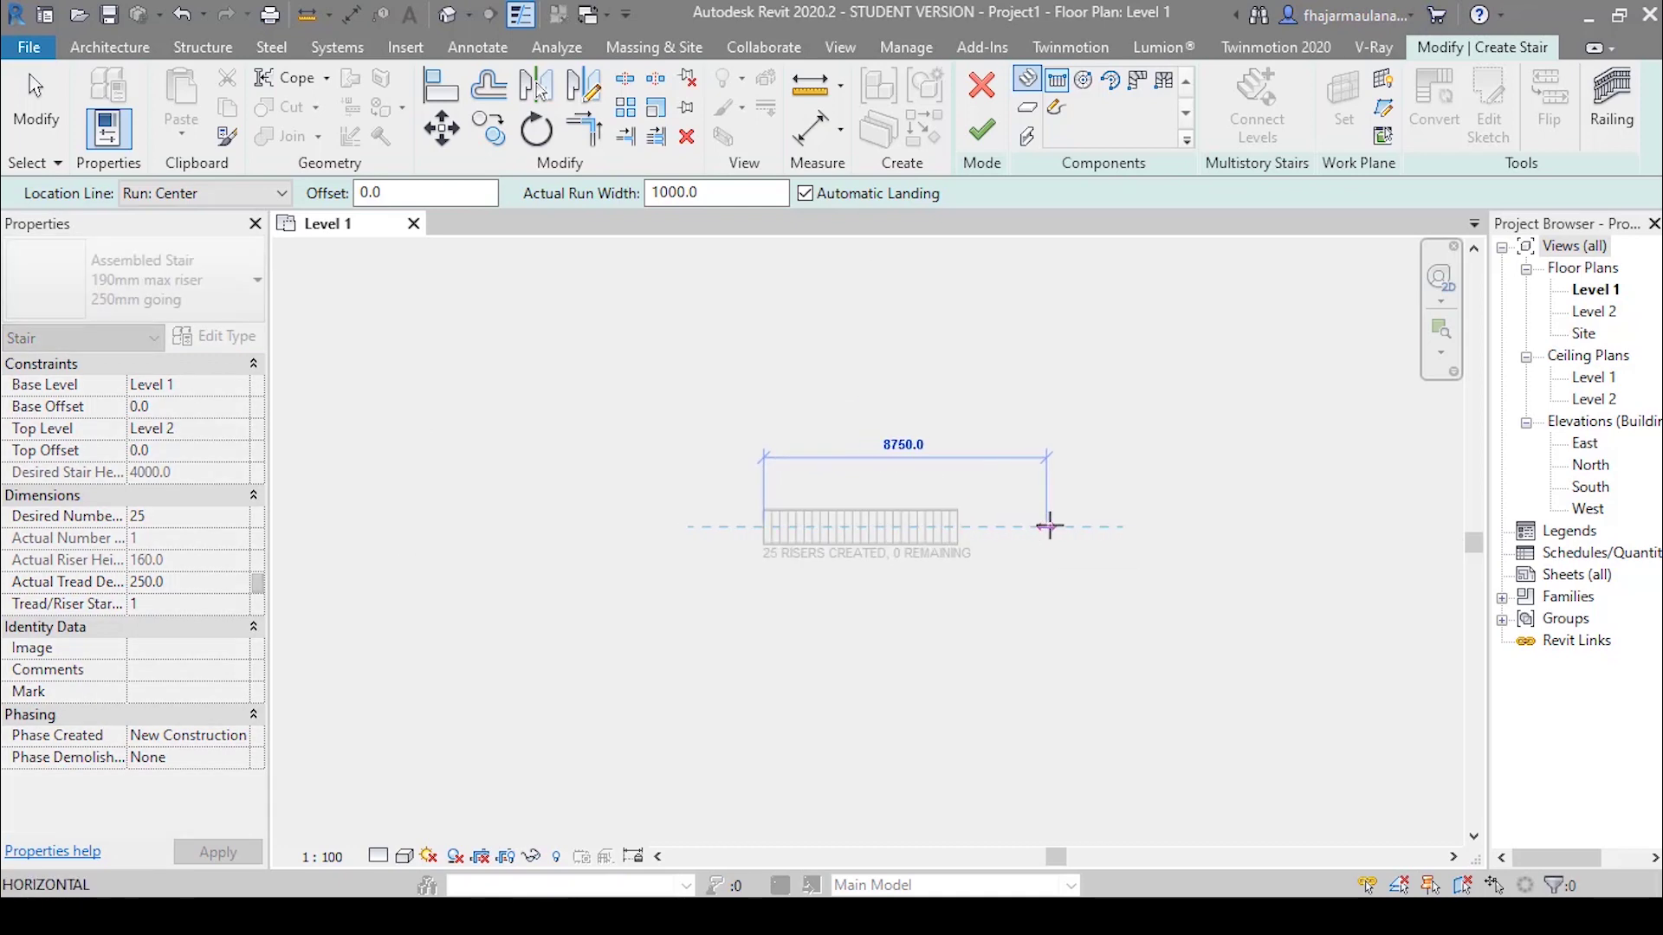
left_click(1052, 526)
key("Escape")
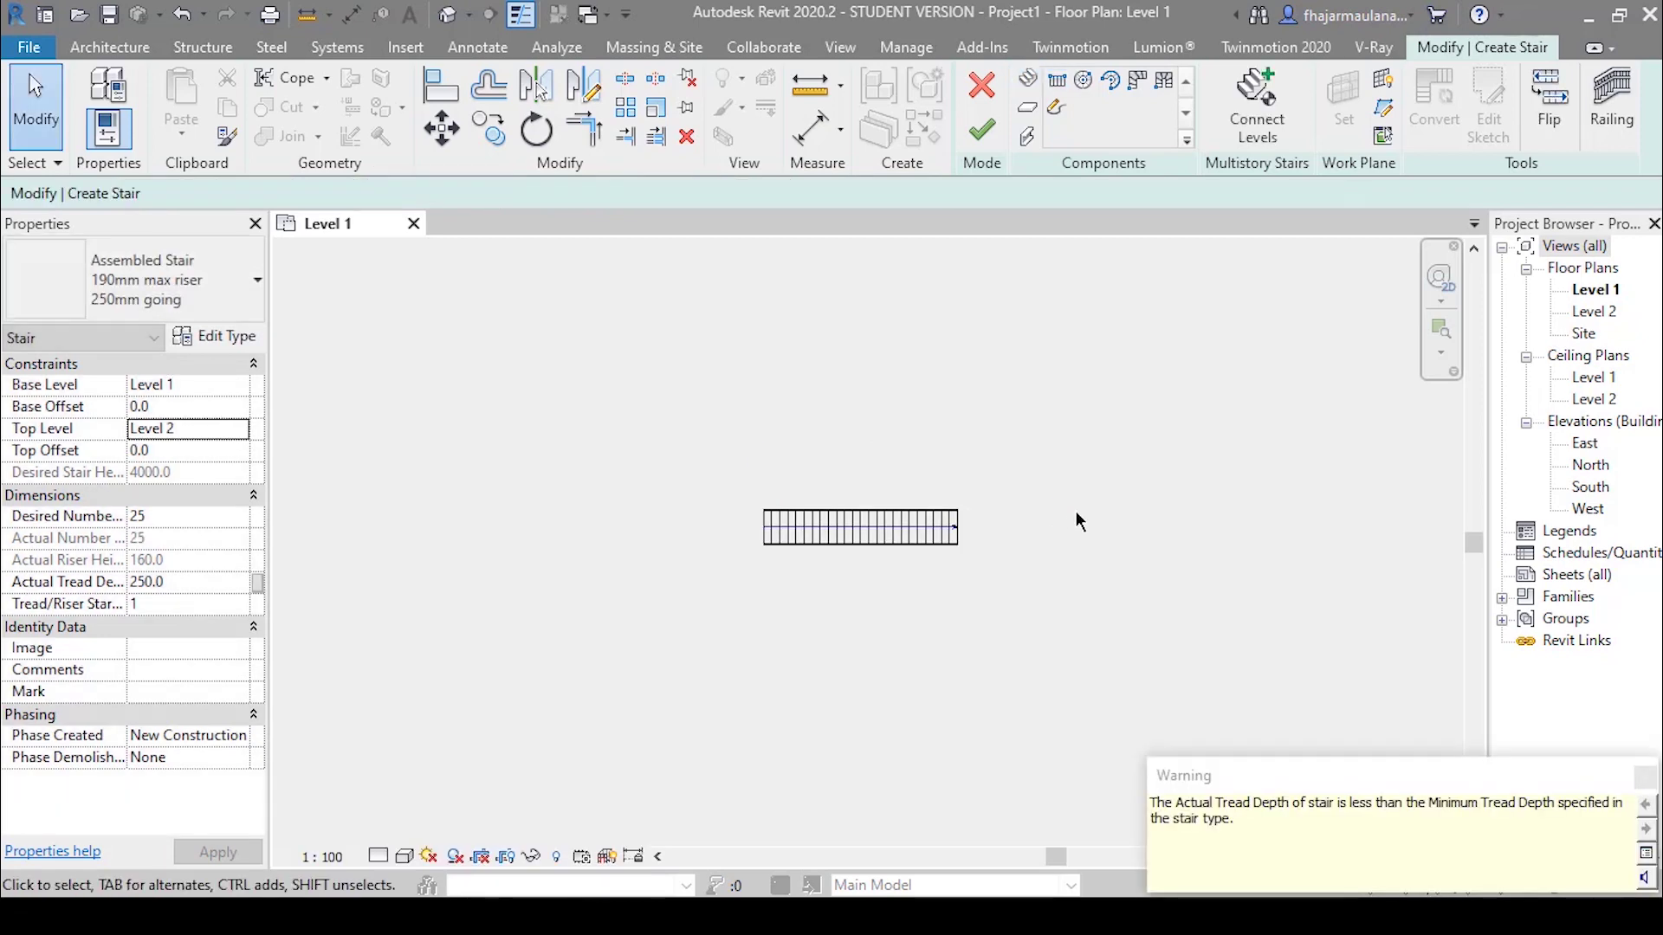
scroll(1024, 525, "up", 1)
scroll(1041, 511, "up", 1)
scroll(990, 537, "down", 1)
scroll(1002, 586, "up", 2)
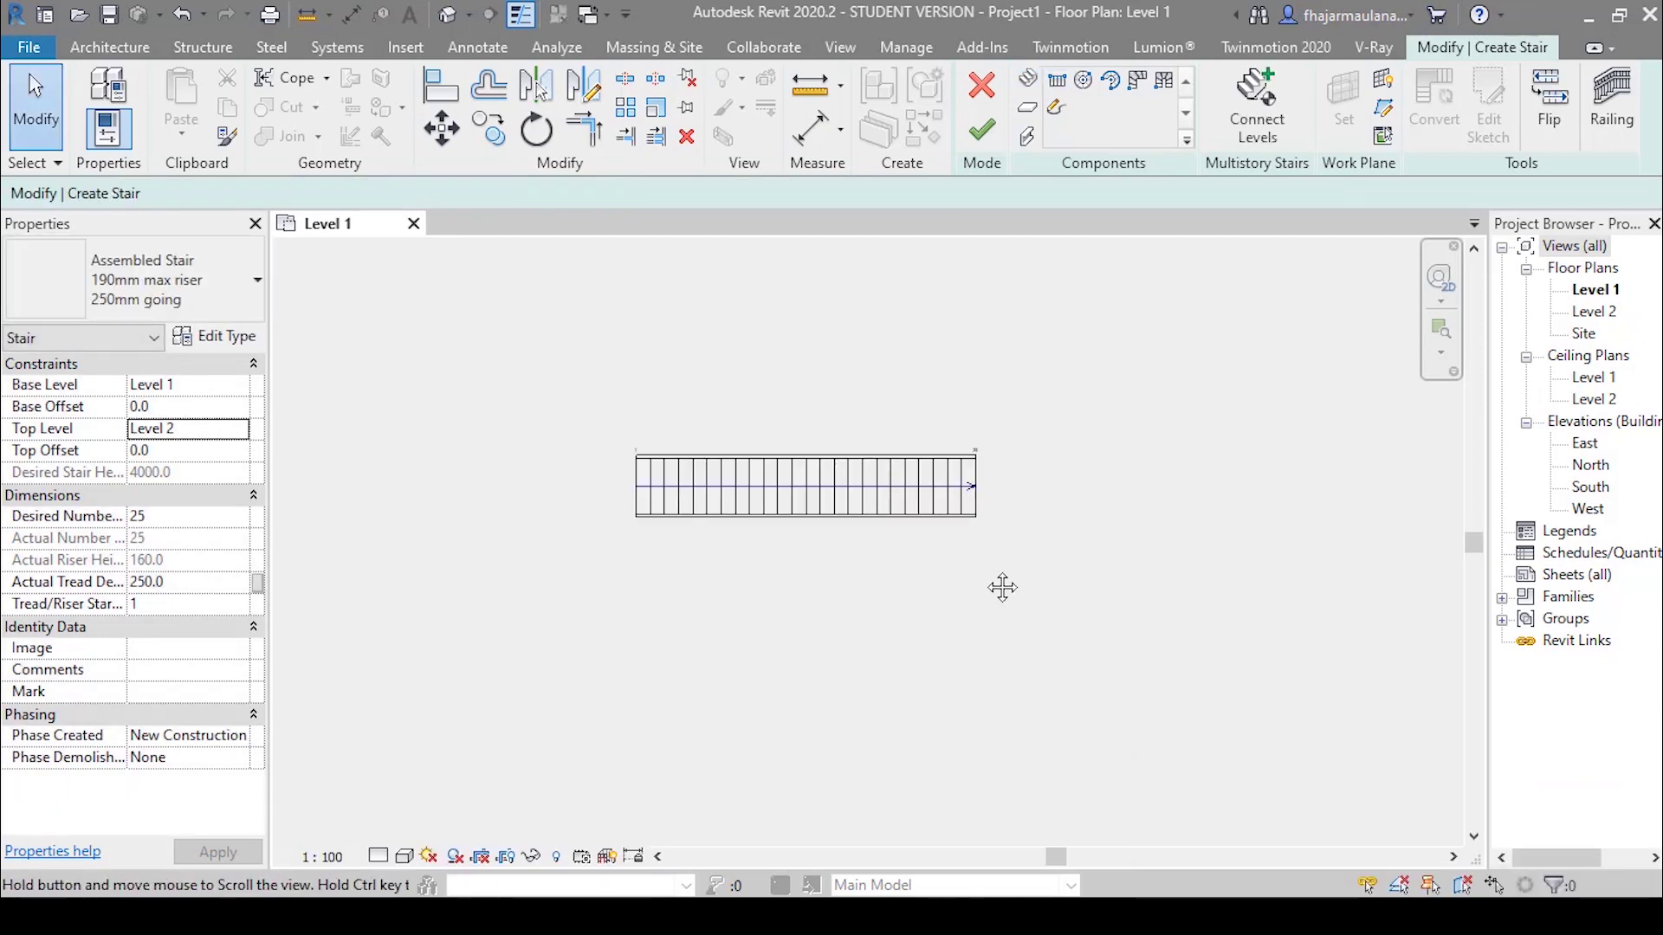
middle_click_drag(1002, 586, 976, 595)
scroll(977, 594, "up", 1)
left_click(798, 477)
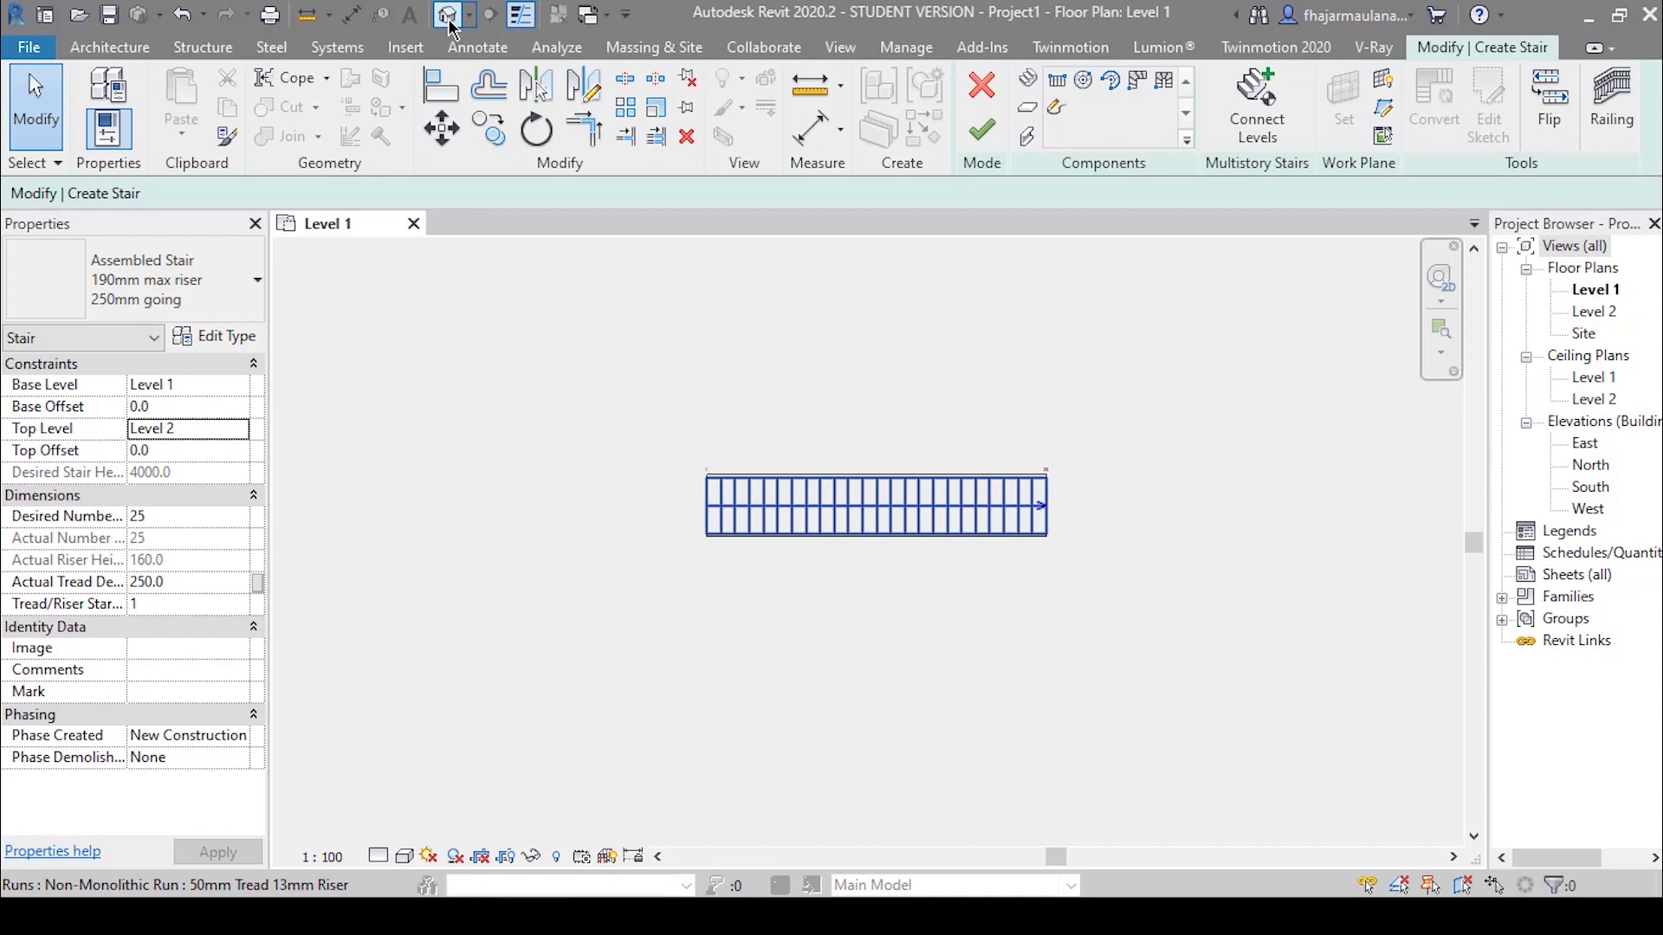
- Check the run in the default 3D view, then reframe the plan around it
left_click(449, 23)
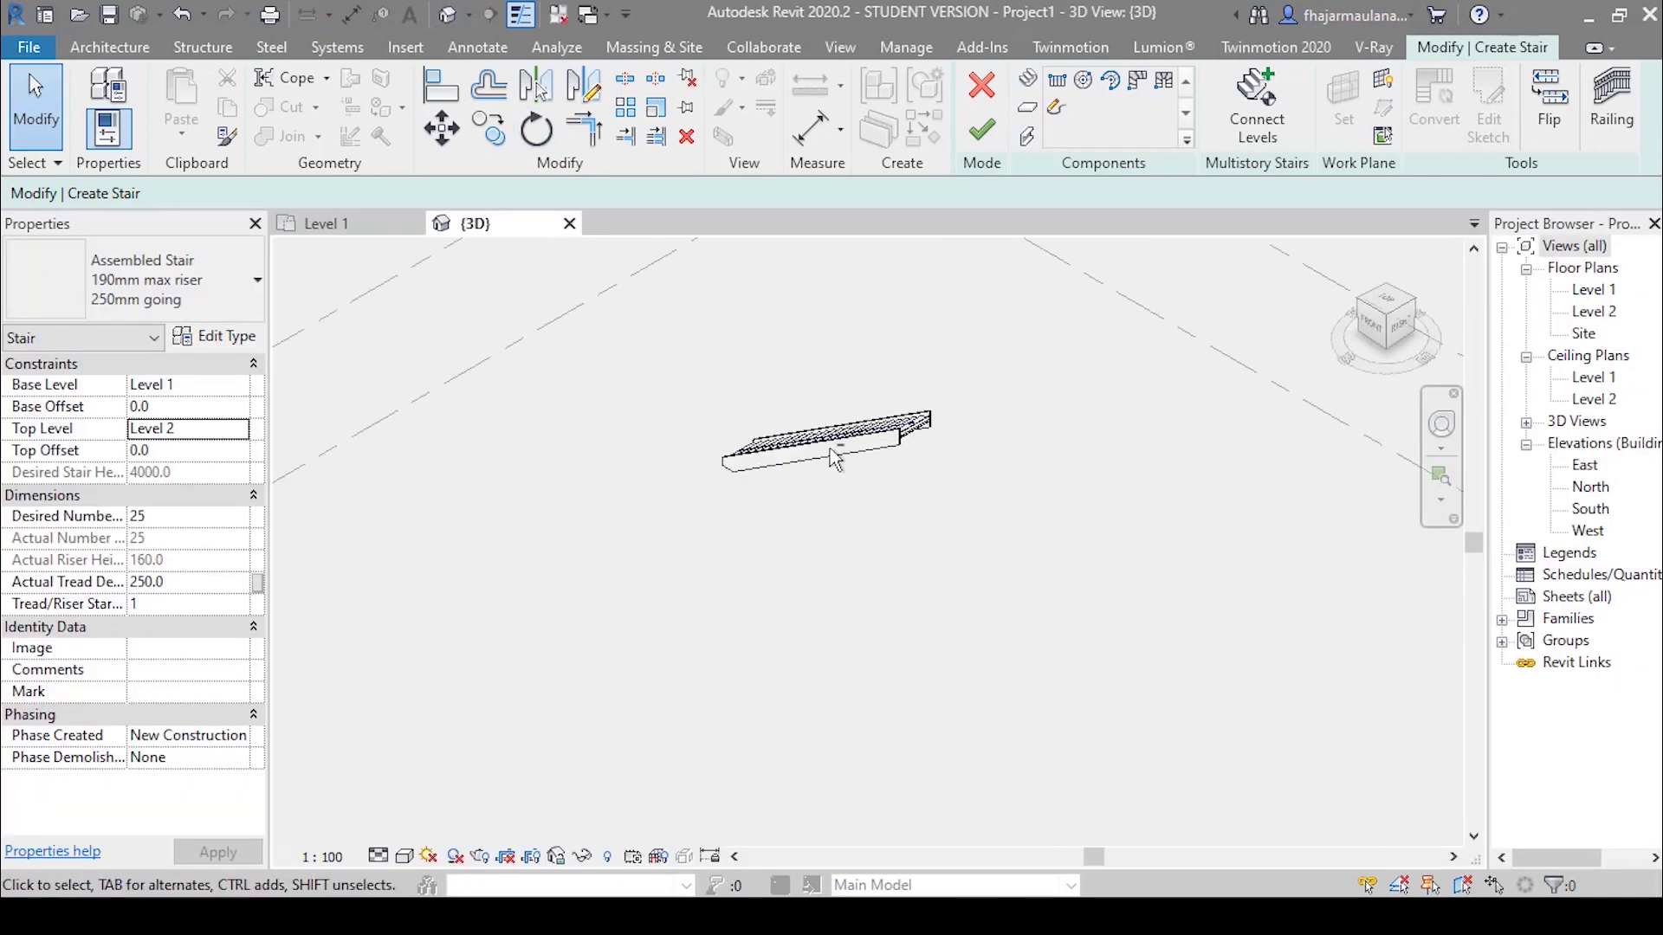
mouse_move(810, 472)
middle_mouse_down("shift")
mouse_move(709, 620)
mouse_move(937, 550)
mouse_move(1005, 455)
mouse_move(814, 616)
mouse_move(917, 453)
mouse_move(880, 642)
middle_mouse_up("shift")
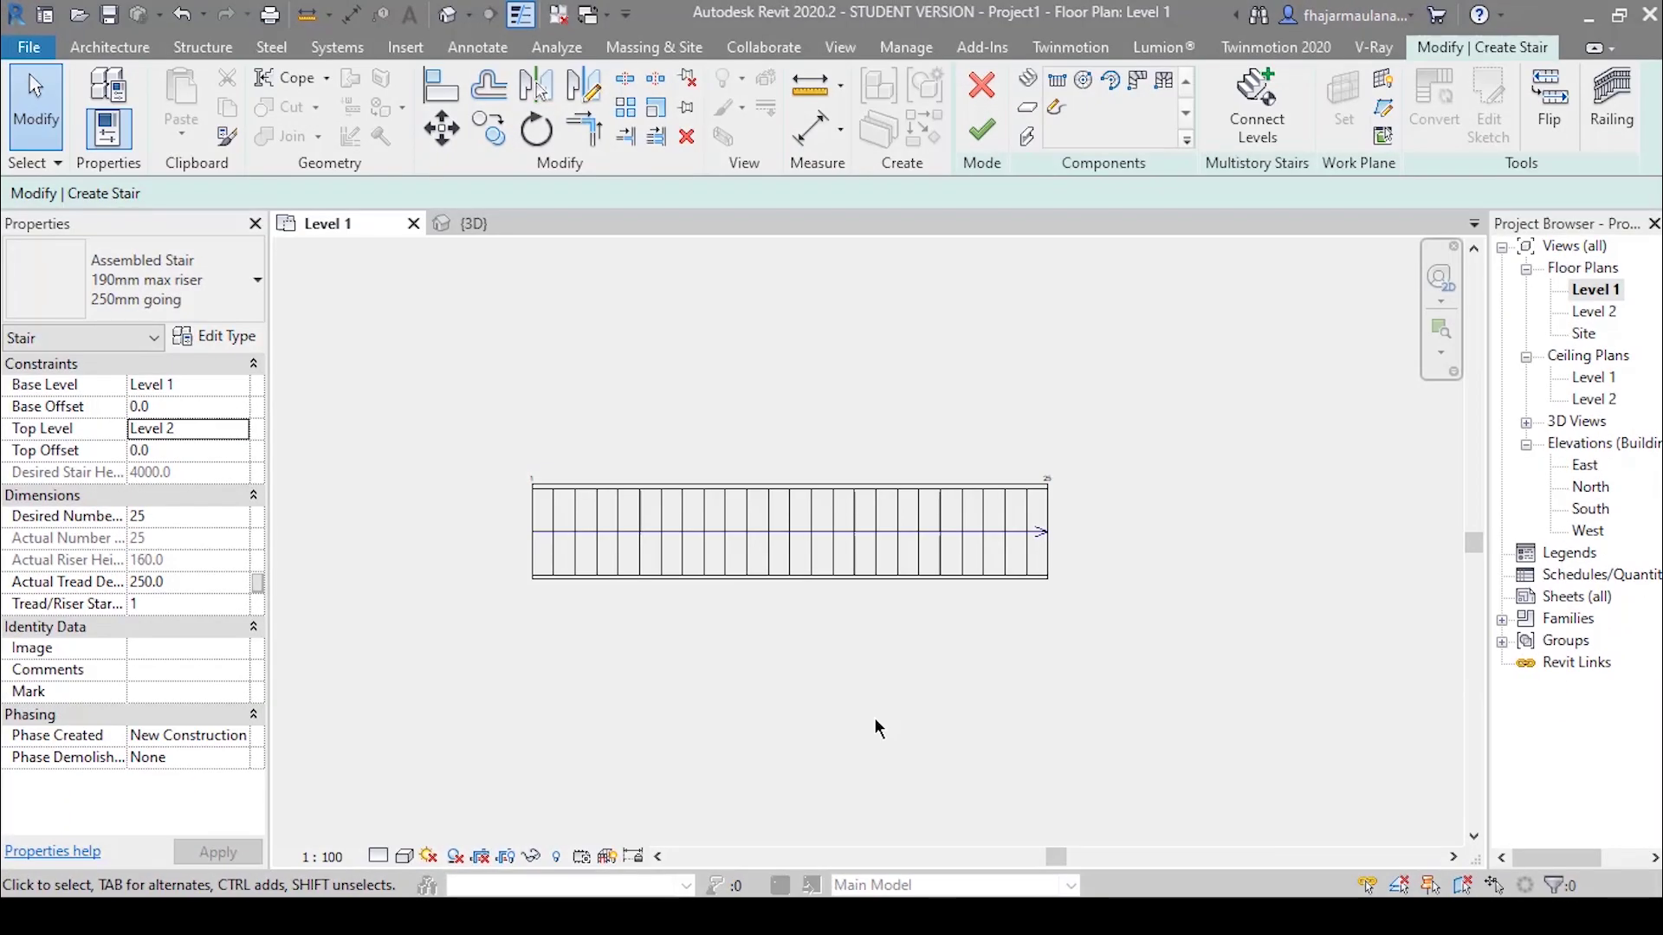
scroll(785, 673, "up", 1)
middle_click_drag(785, 673, 829, 718)
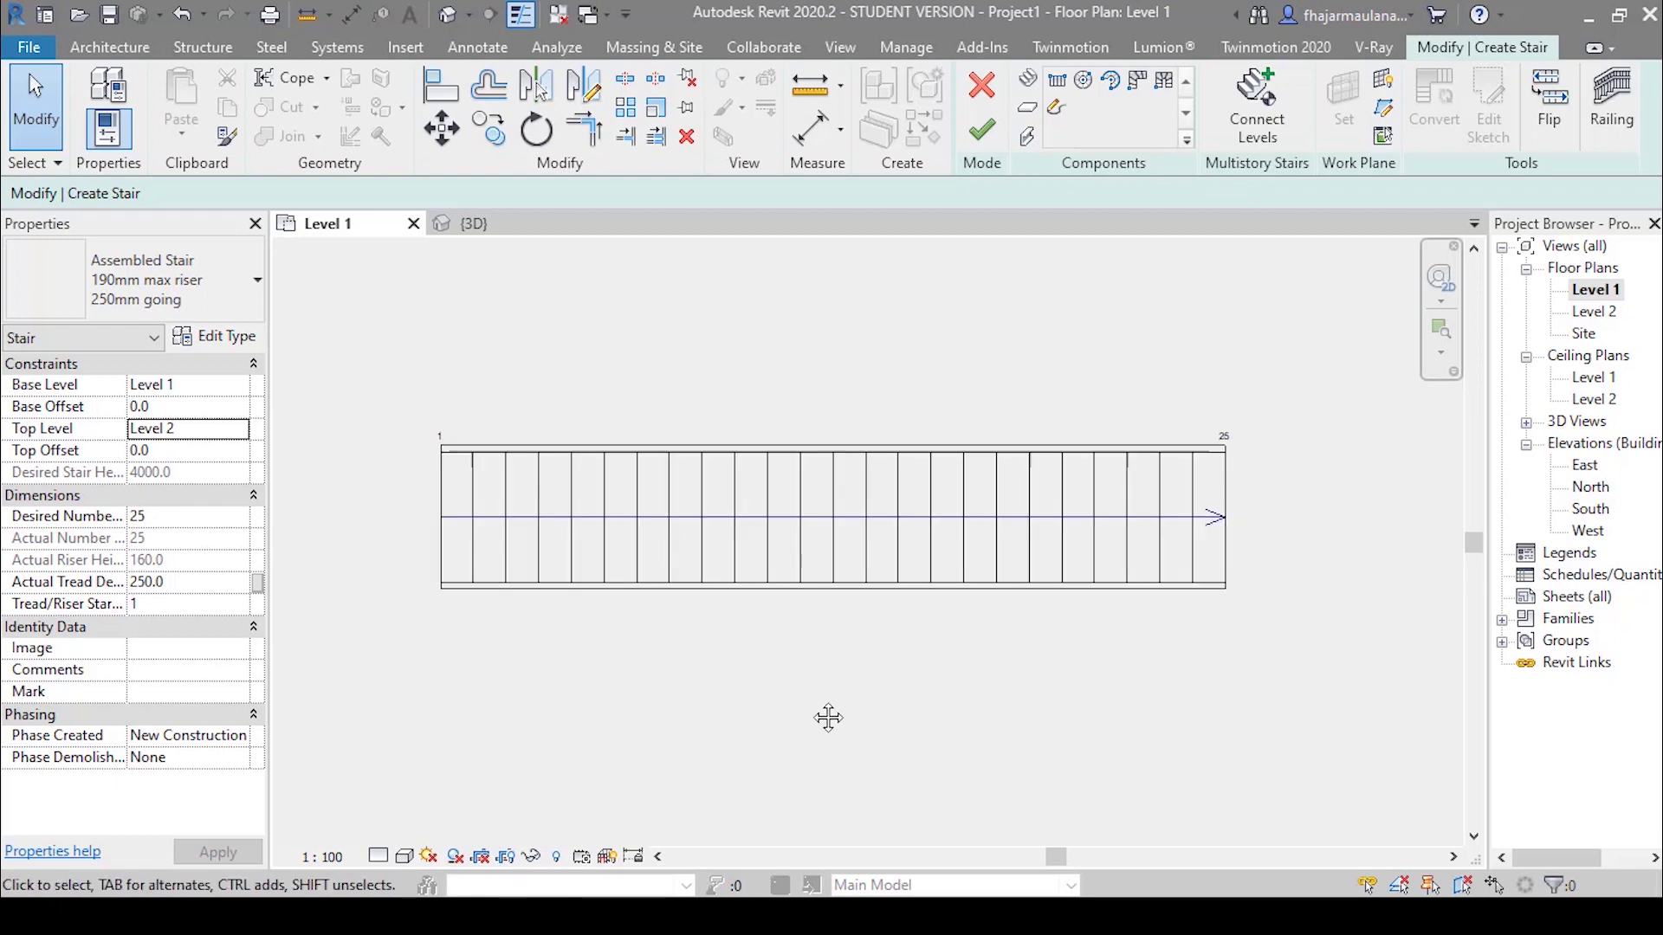
scroll(825, 725, "up", 1)
scroll(825, 725, "up", 1)
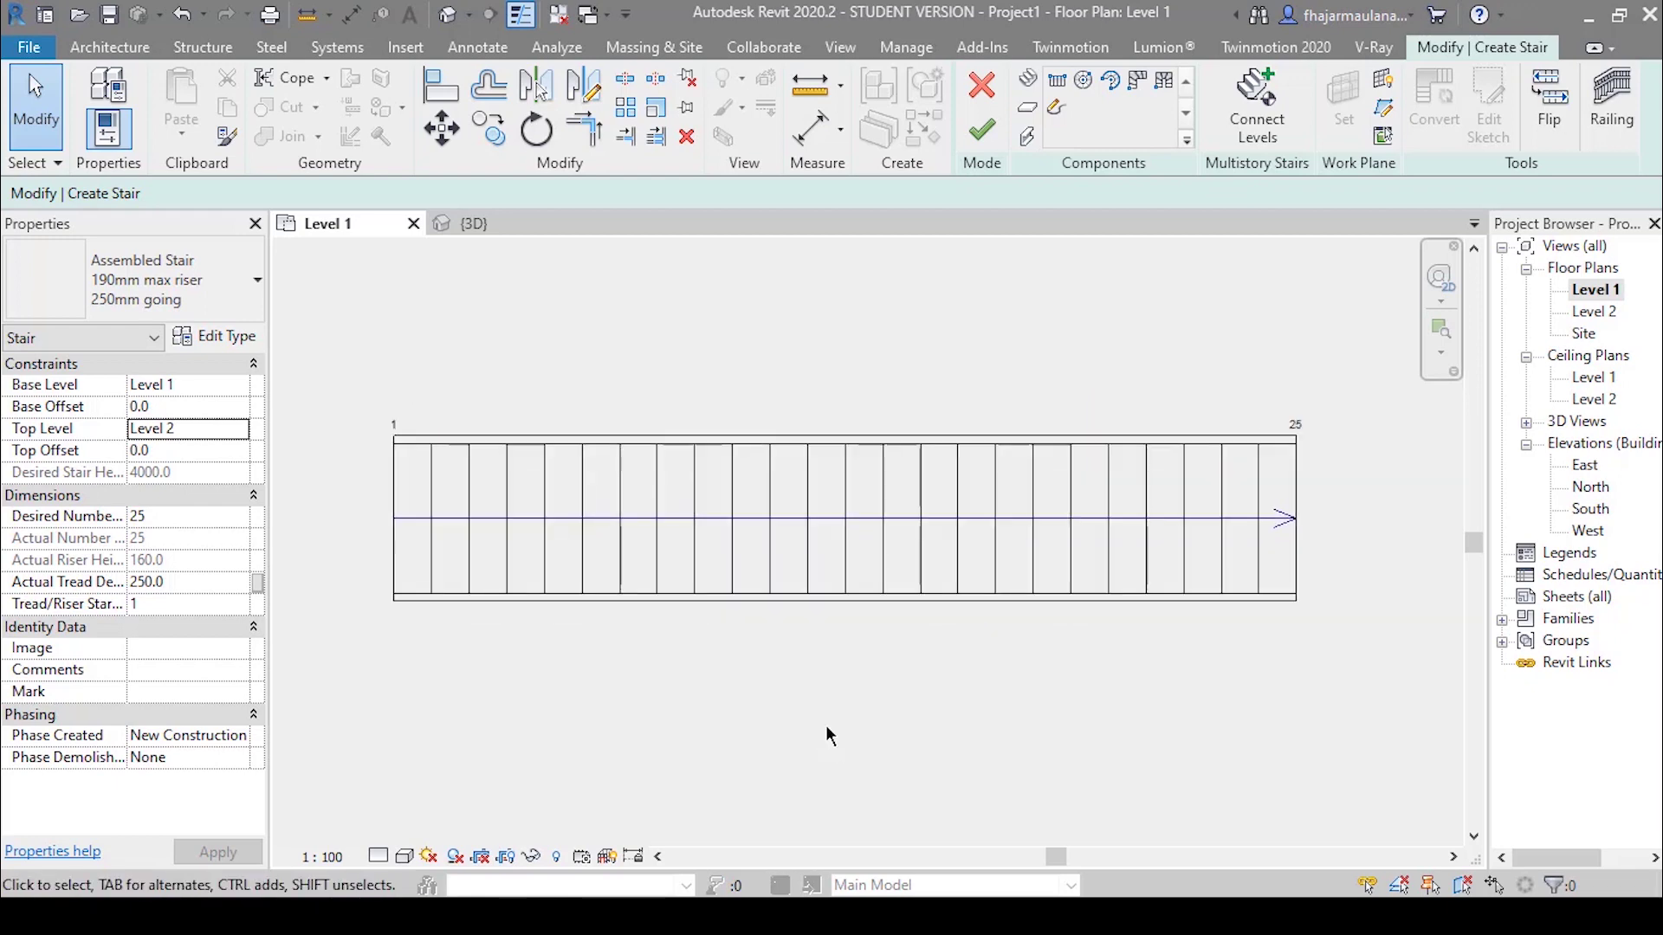
middle_click_drag(847, 739, 880, 724)
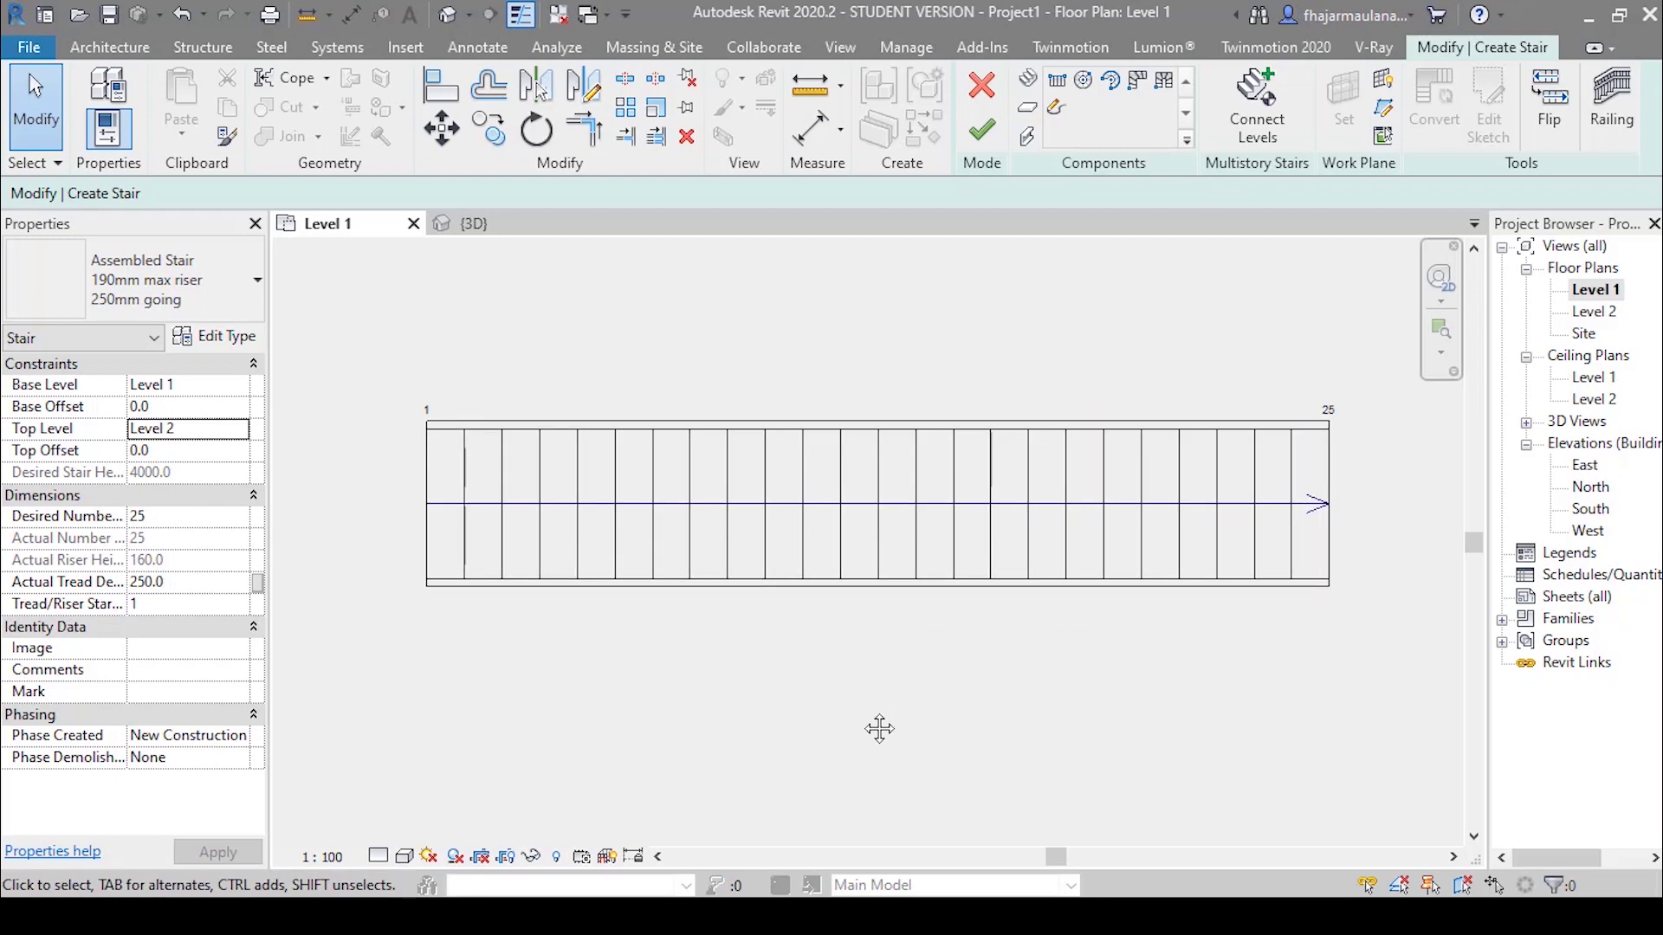
- Finish the 25-riser stair and reframe the Level 1 plan around it
left_click(984, 132)
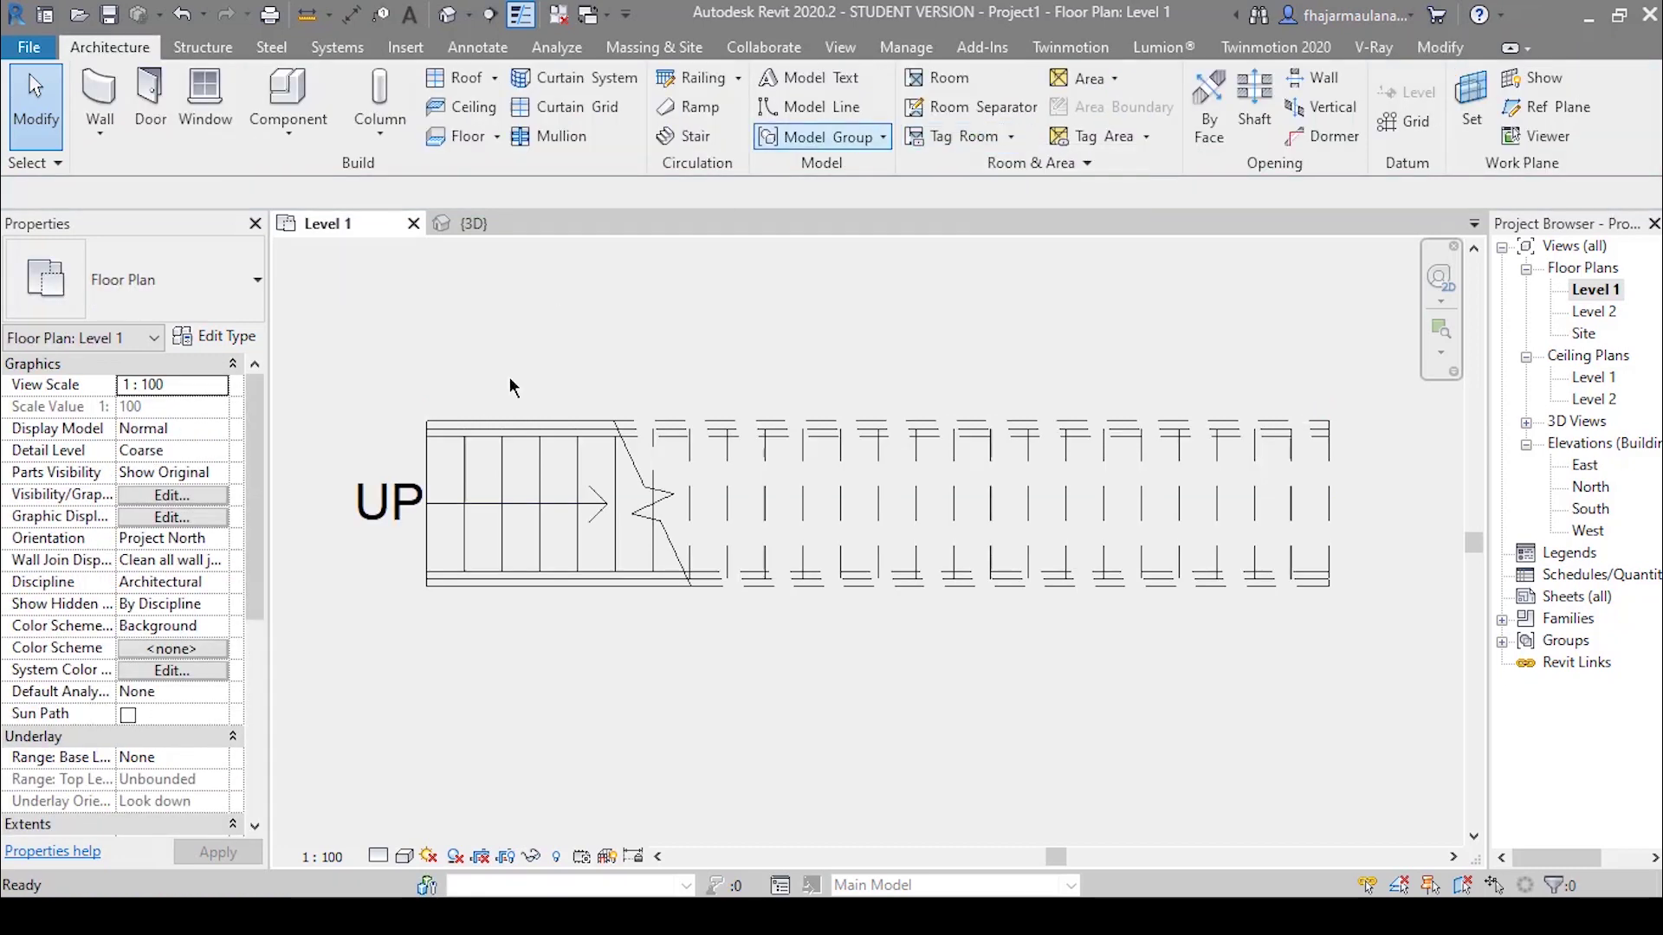
scroll(750, 743, "up", 1)
scroll(772, 717, "down", 1)
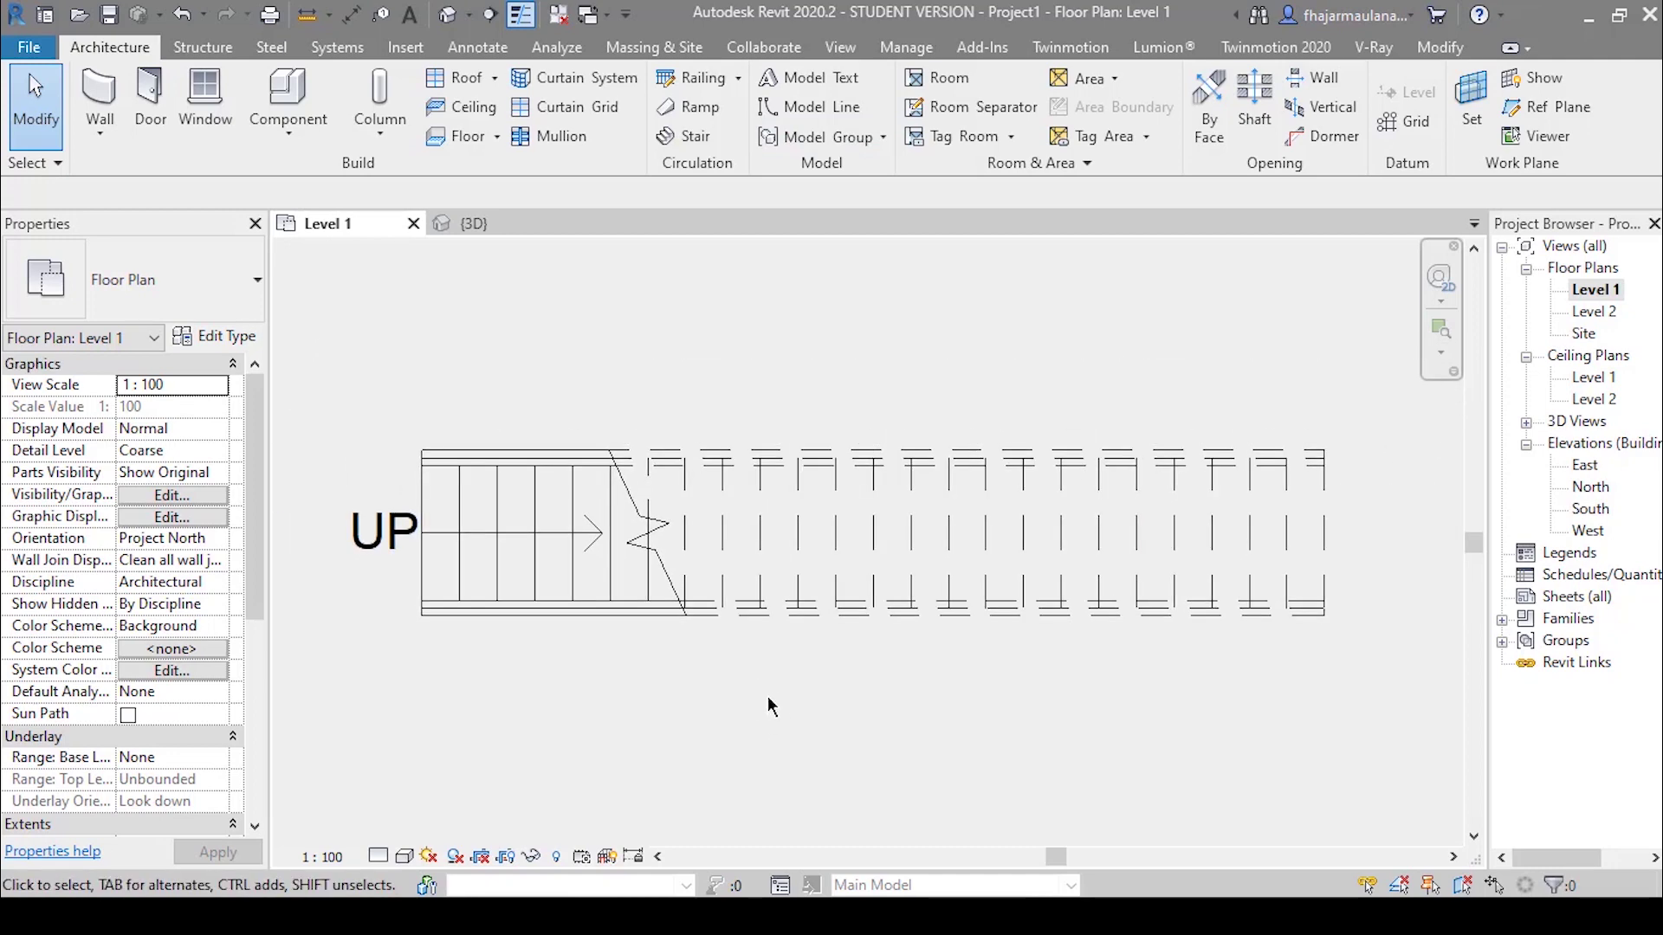
middle_click_drag(824, 453, 797, 449)
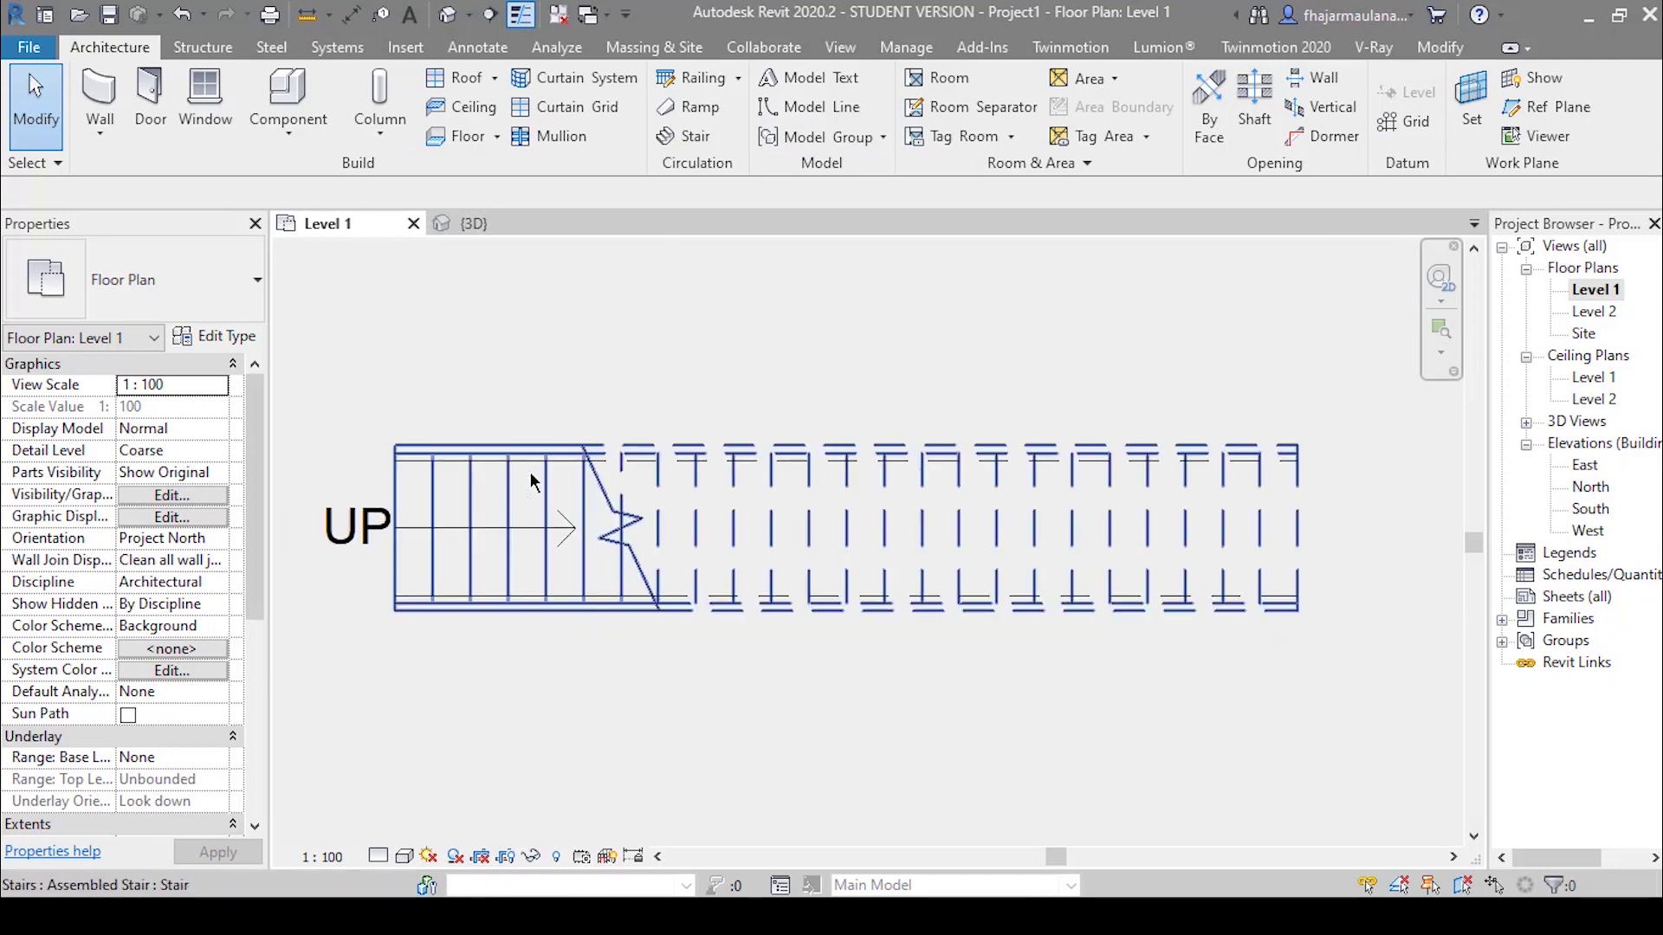
middle_click_drag(580, 686, 618, 676)
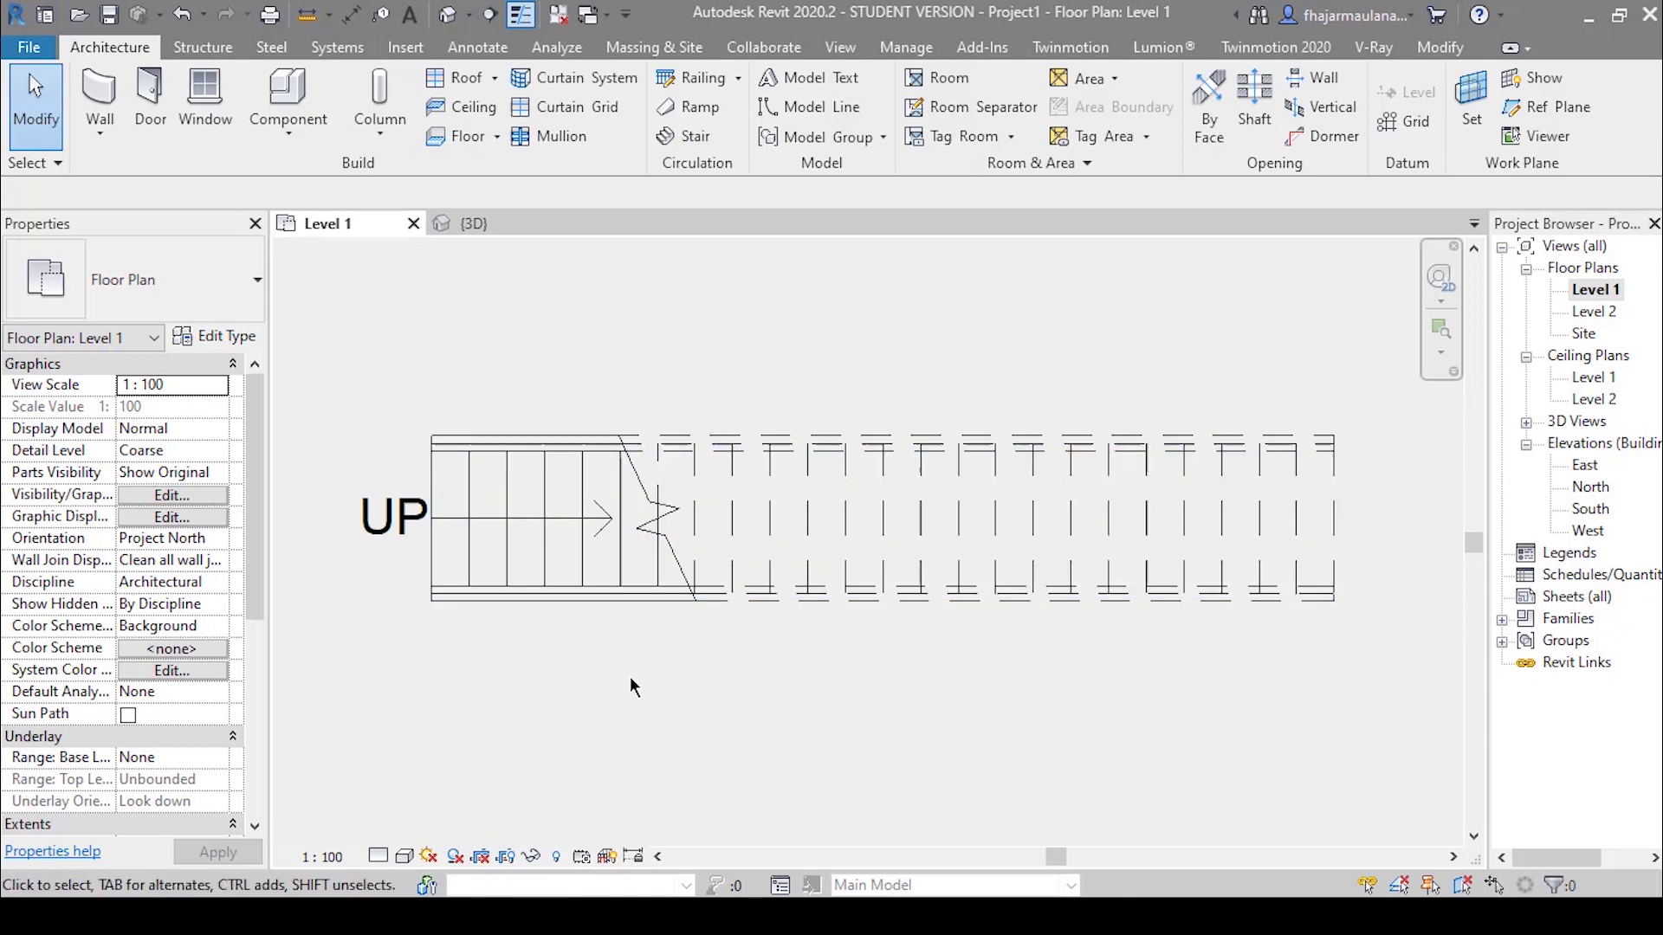
middle_click_drag(786, 654, 784, 660)
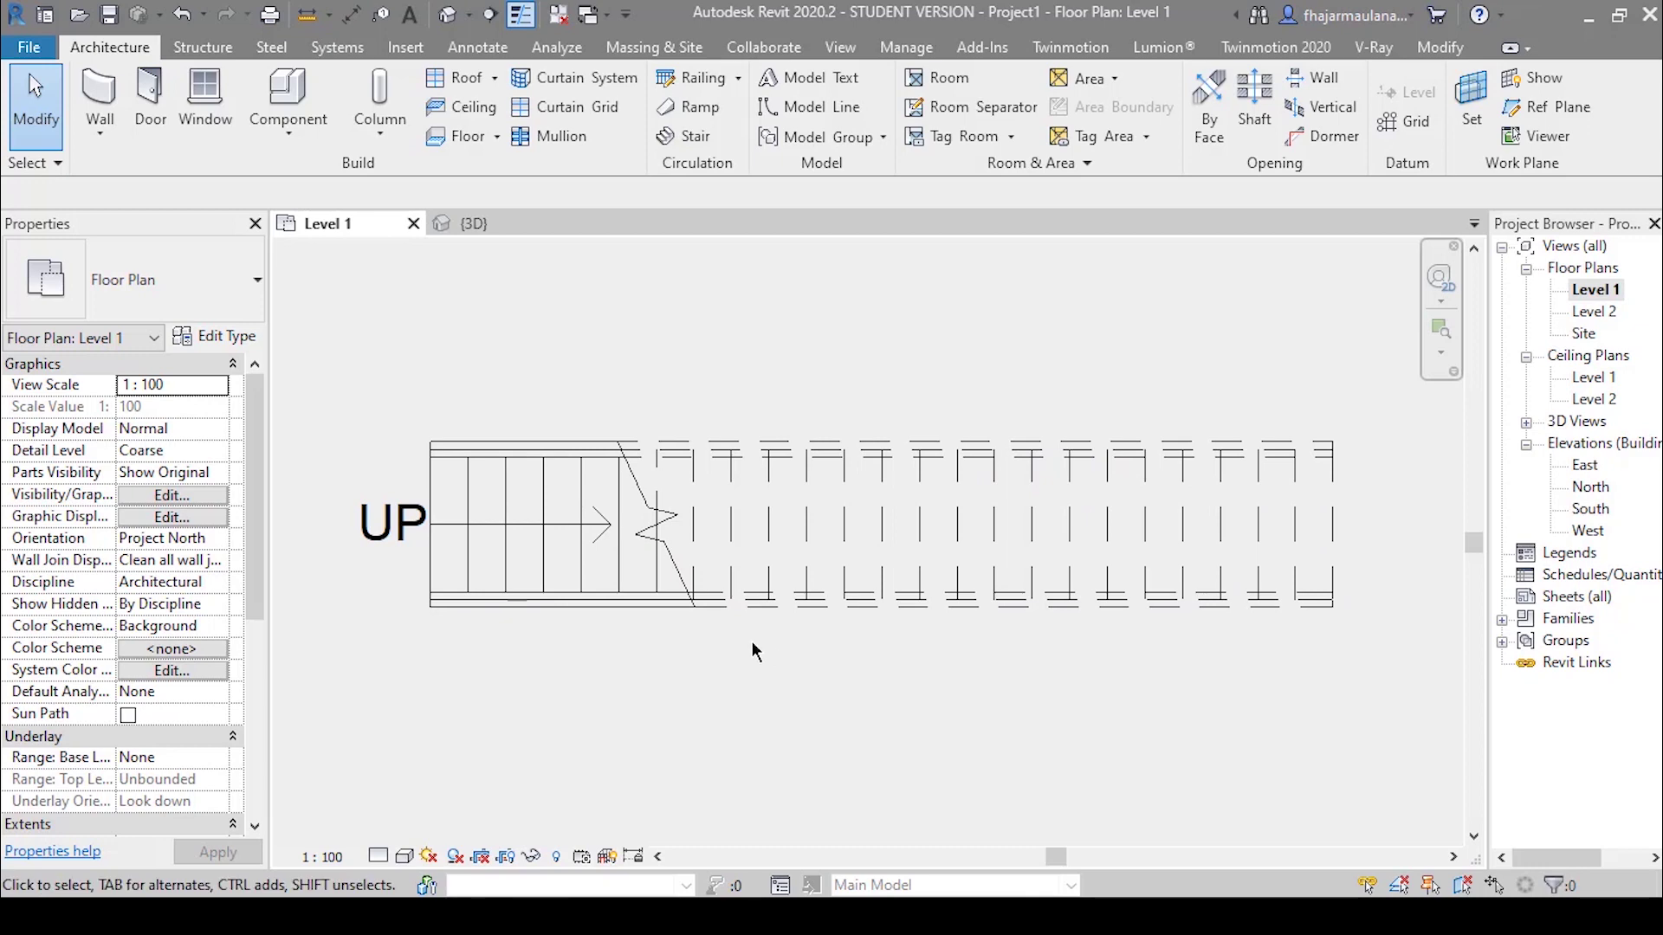
- Inspect the stair and both railings in the default 3D view, then select the stair
left_click(448, 16)
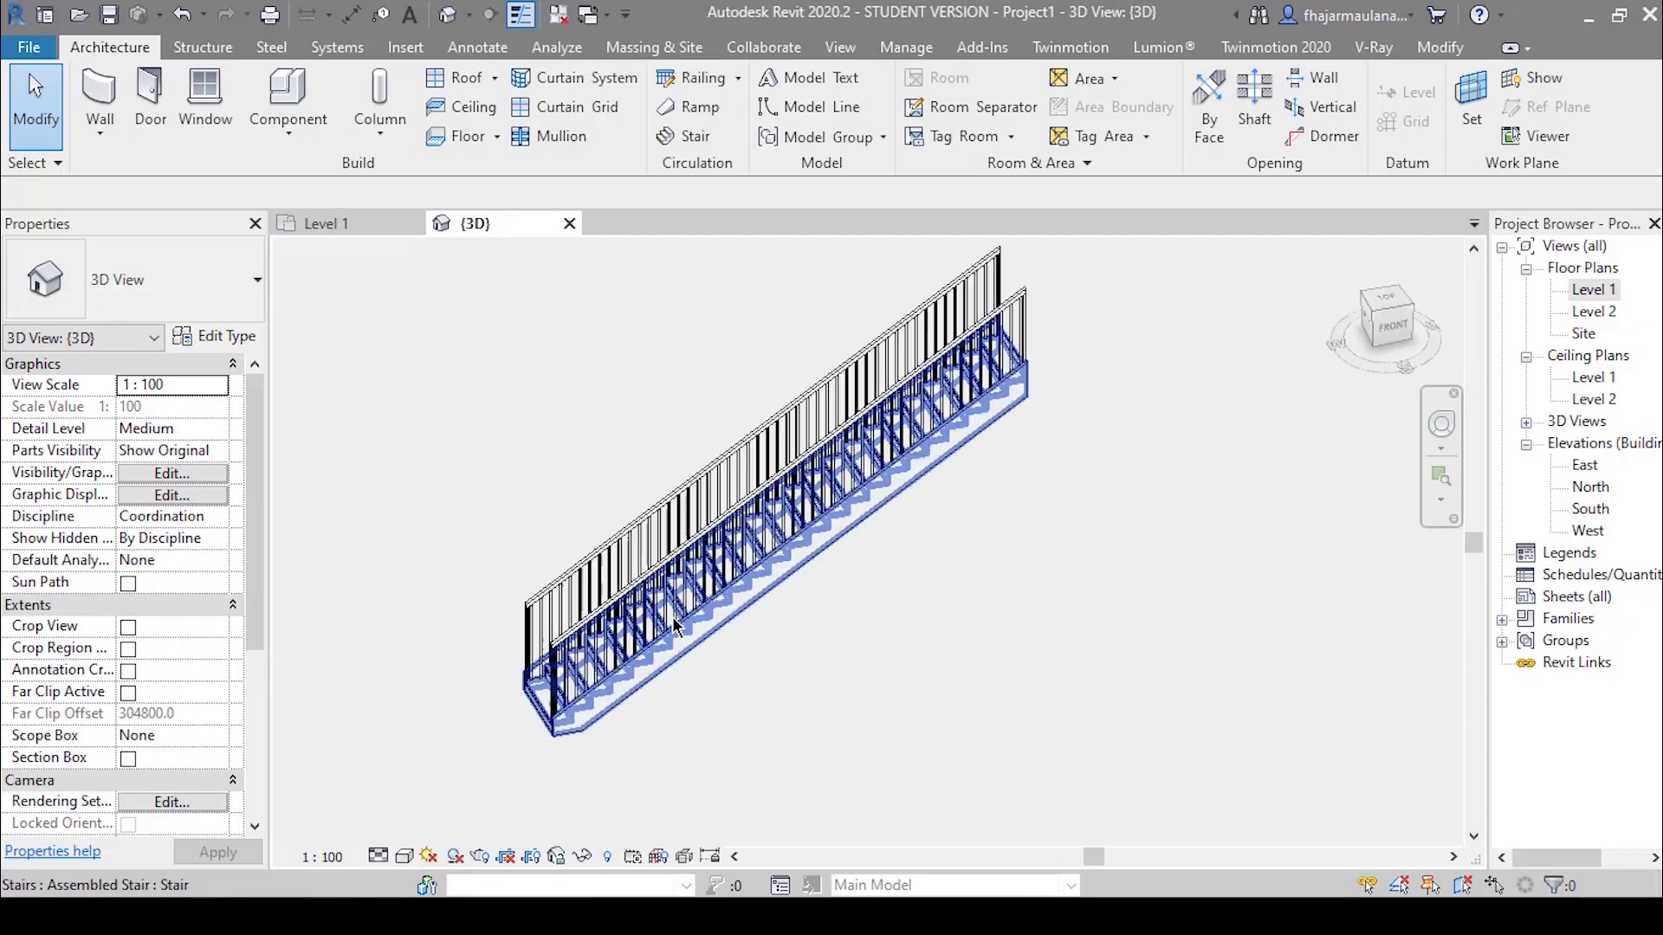
mouse_move(894, 478)
middle_mouse_down("shift")
mouse_move(905, 536)
mouse_move(883, 576)
middle_mouse_up("shift")
scroll(884, 576, "up", 3)
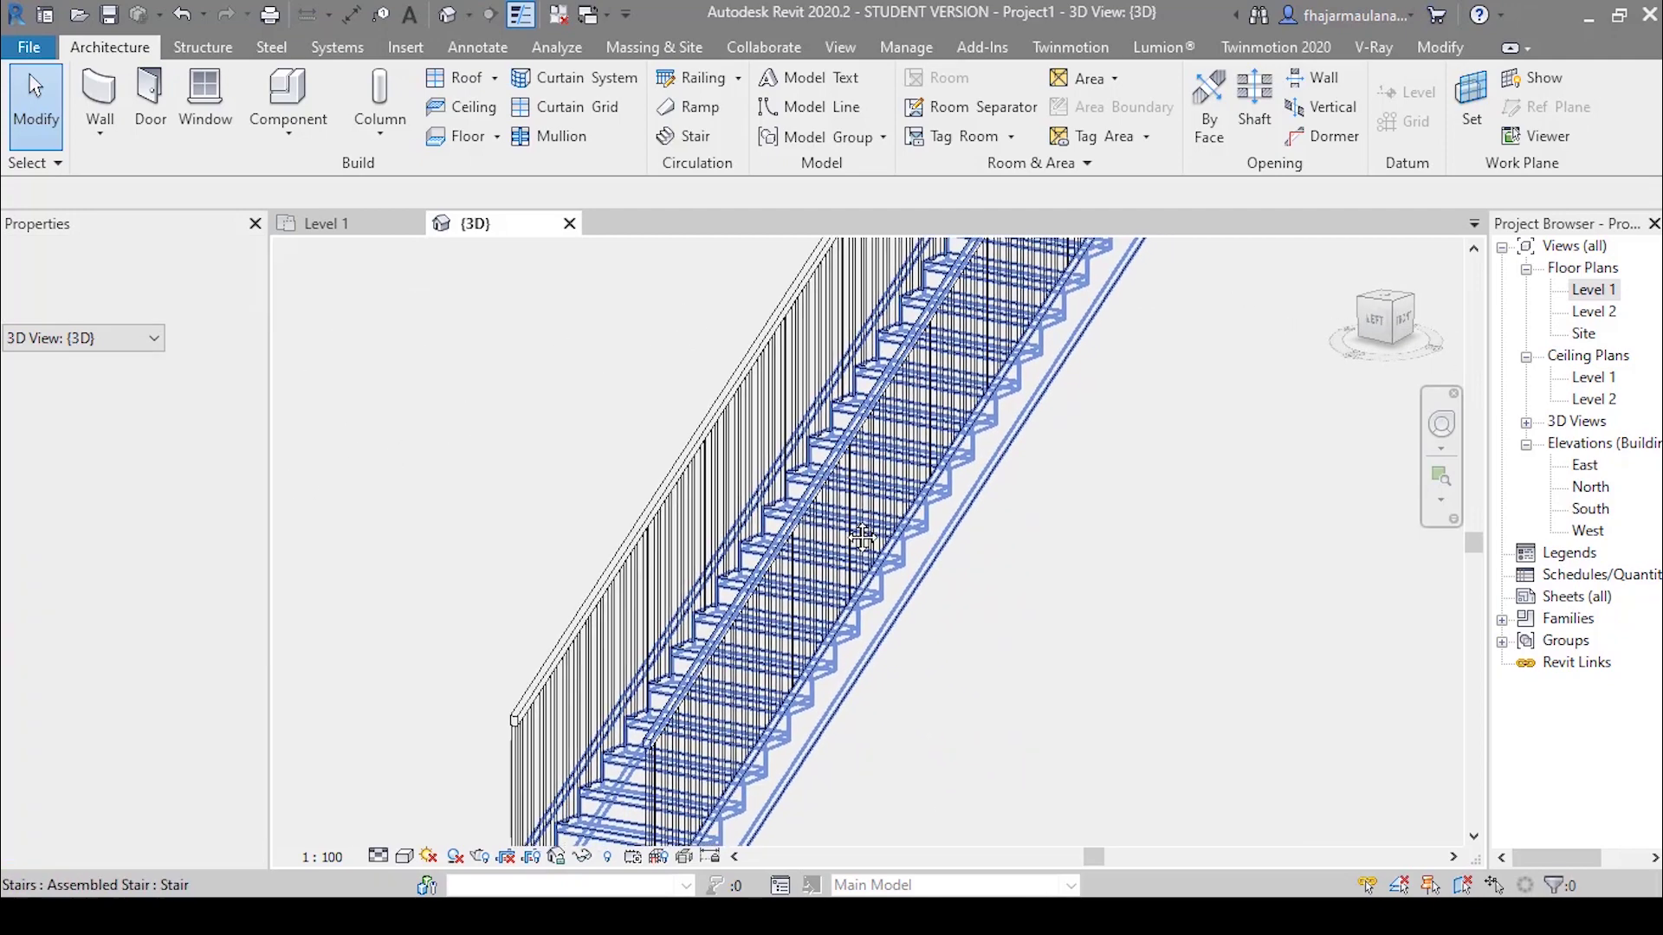
scroll(867, 581, "up", 2)
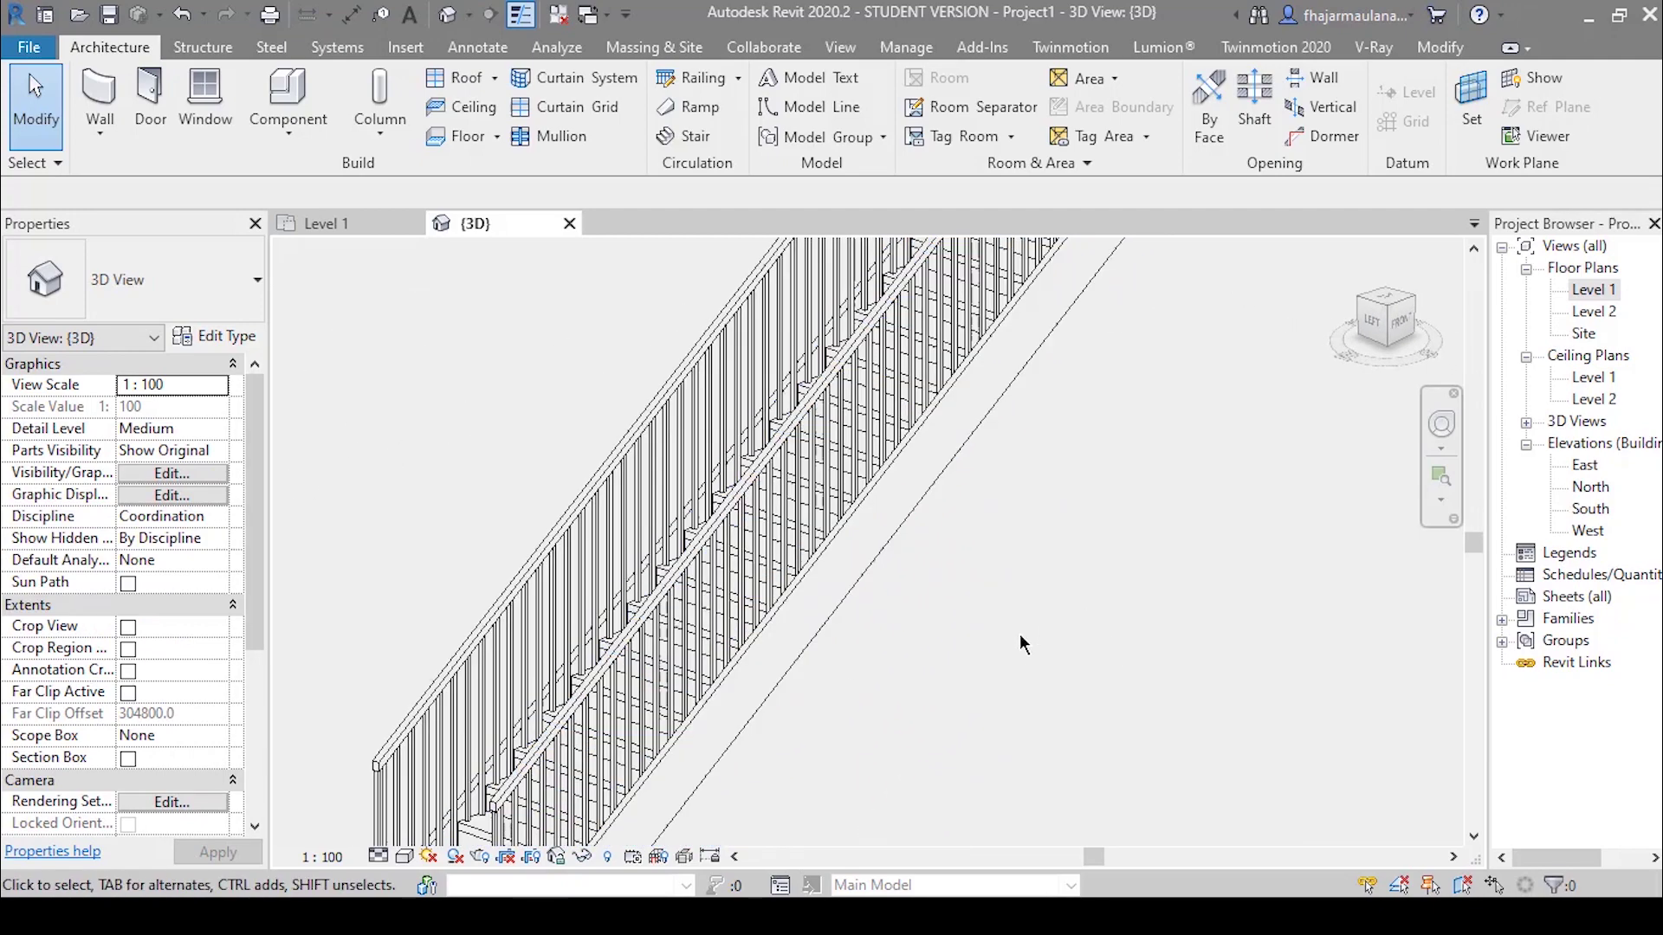
mouse_move(1022, 645)
middle_mouse_down("shift")
mouse_move(935, 668)
mouse_move(927, 724)
mouse_move(762, 784)
middle_mouse_up("shift")
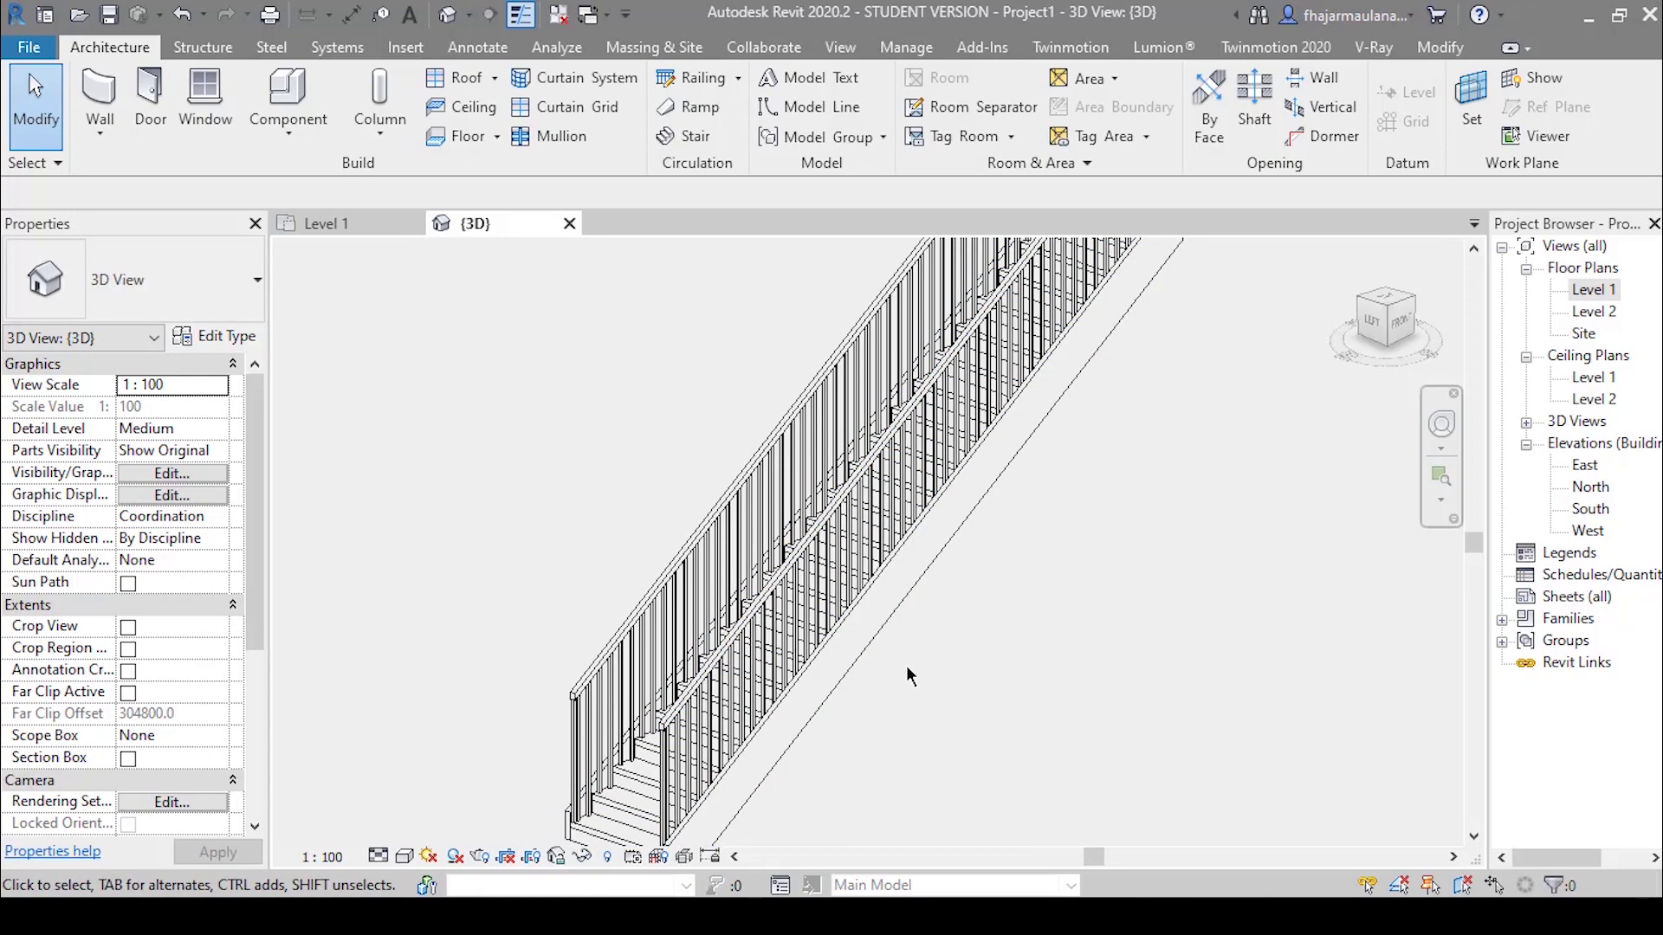
middle_click_drag(829, 718, 588, 607, "shift")
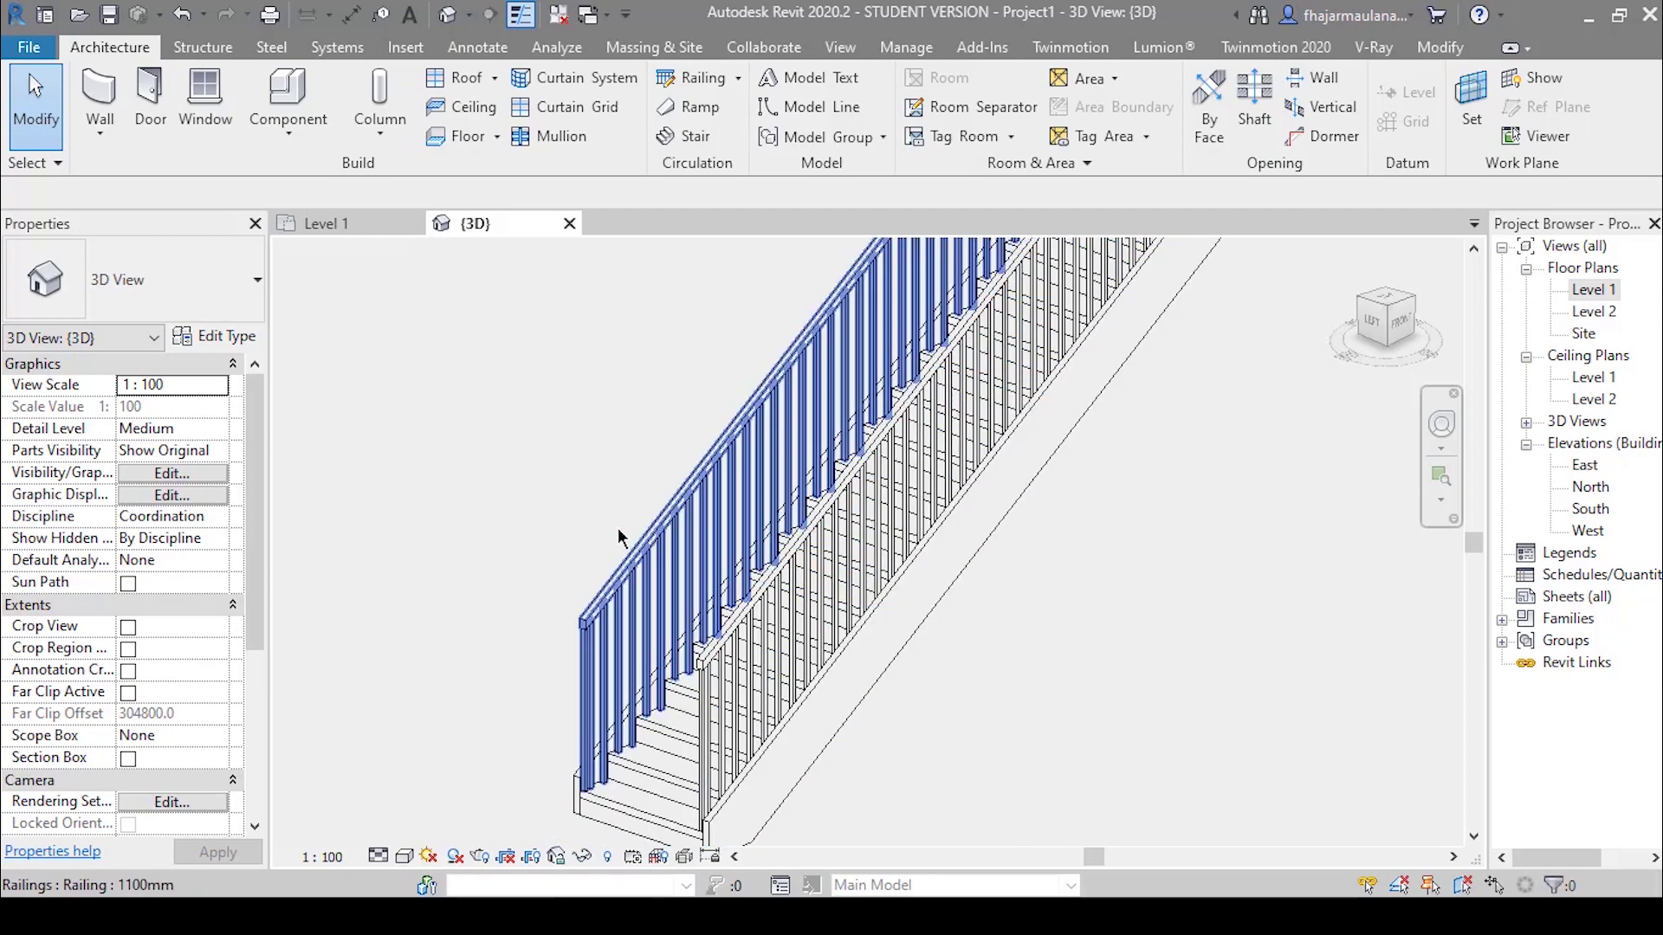
middle_click_drag(597, 486, 674, 498, "shift")
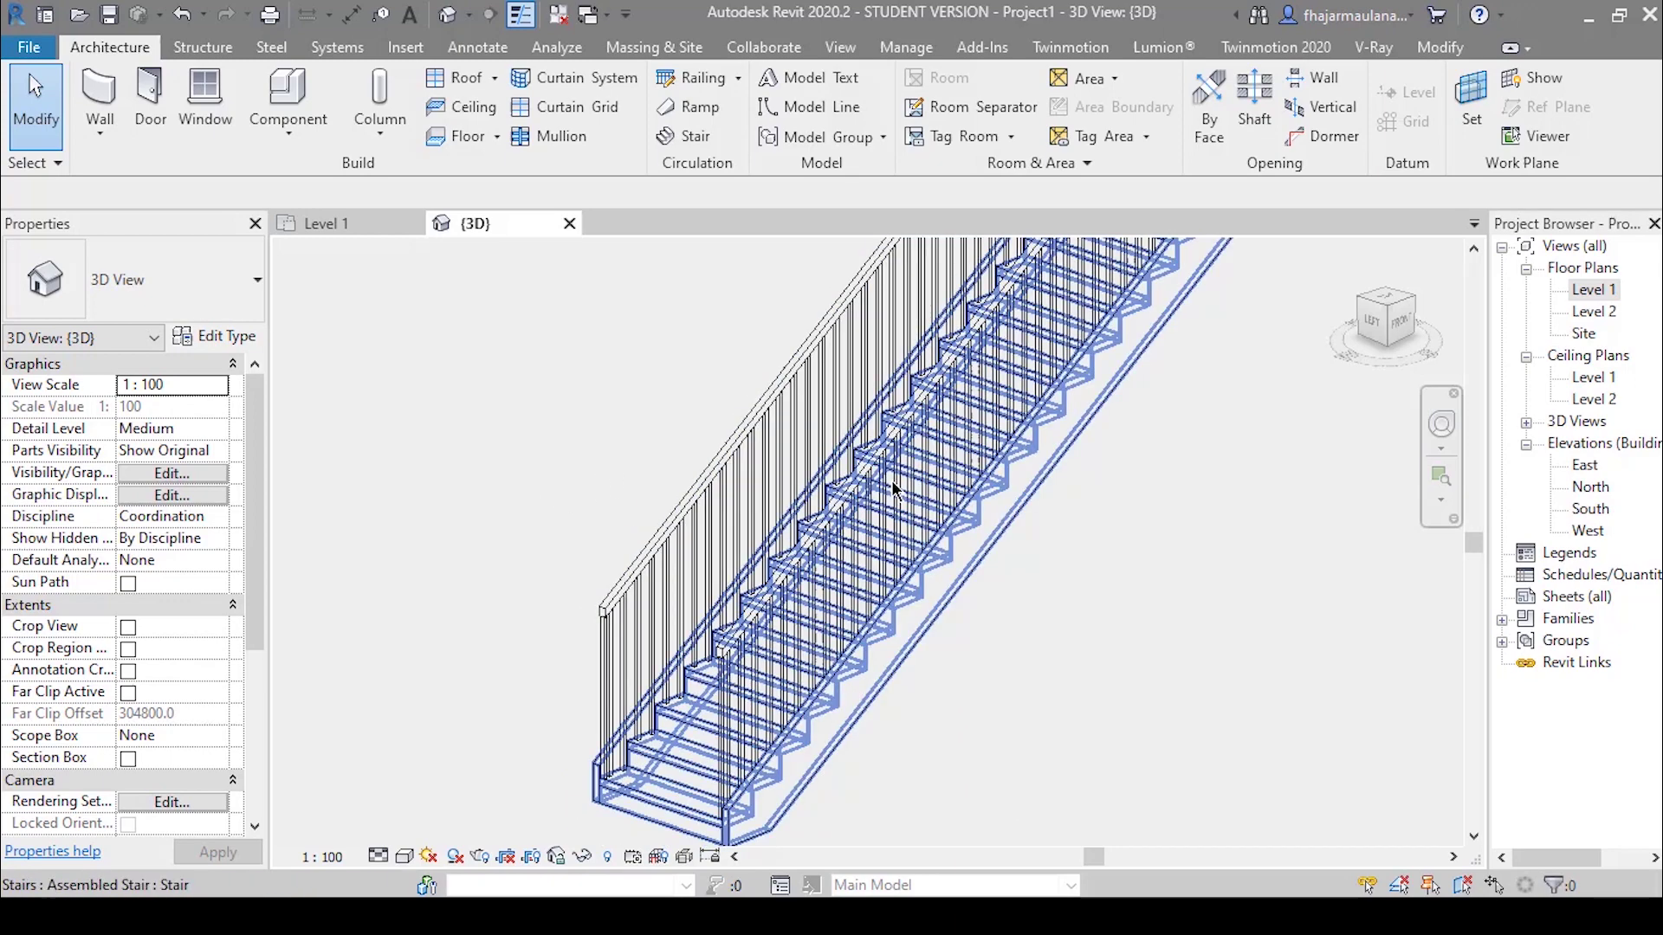
mouse_move(849, 494)
middle_mouse_down("shift")
mouse_move(905, 429)
mouse_move(863, 594)
middle_mouse_up("shift")
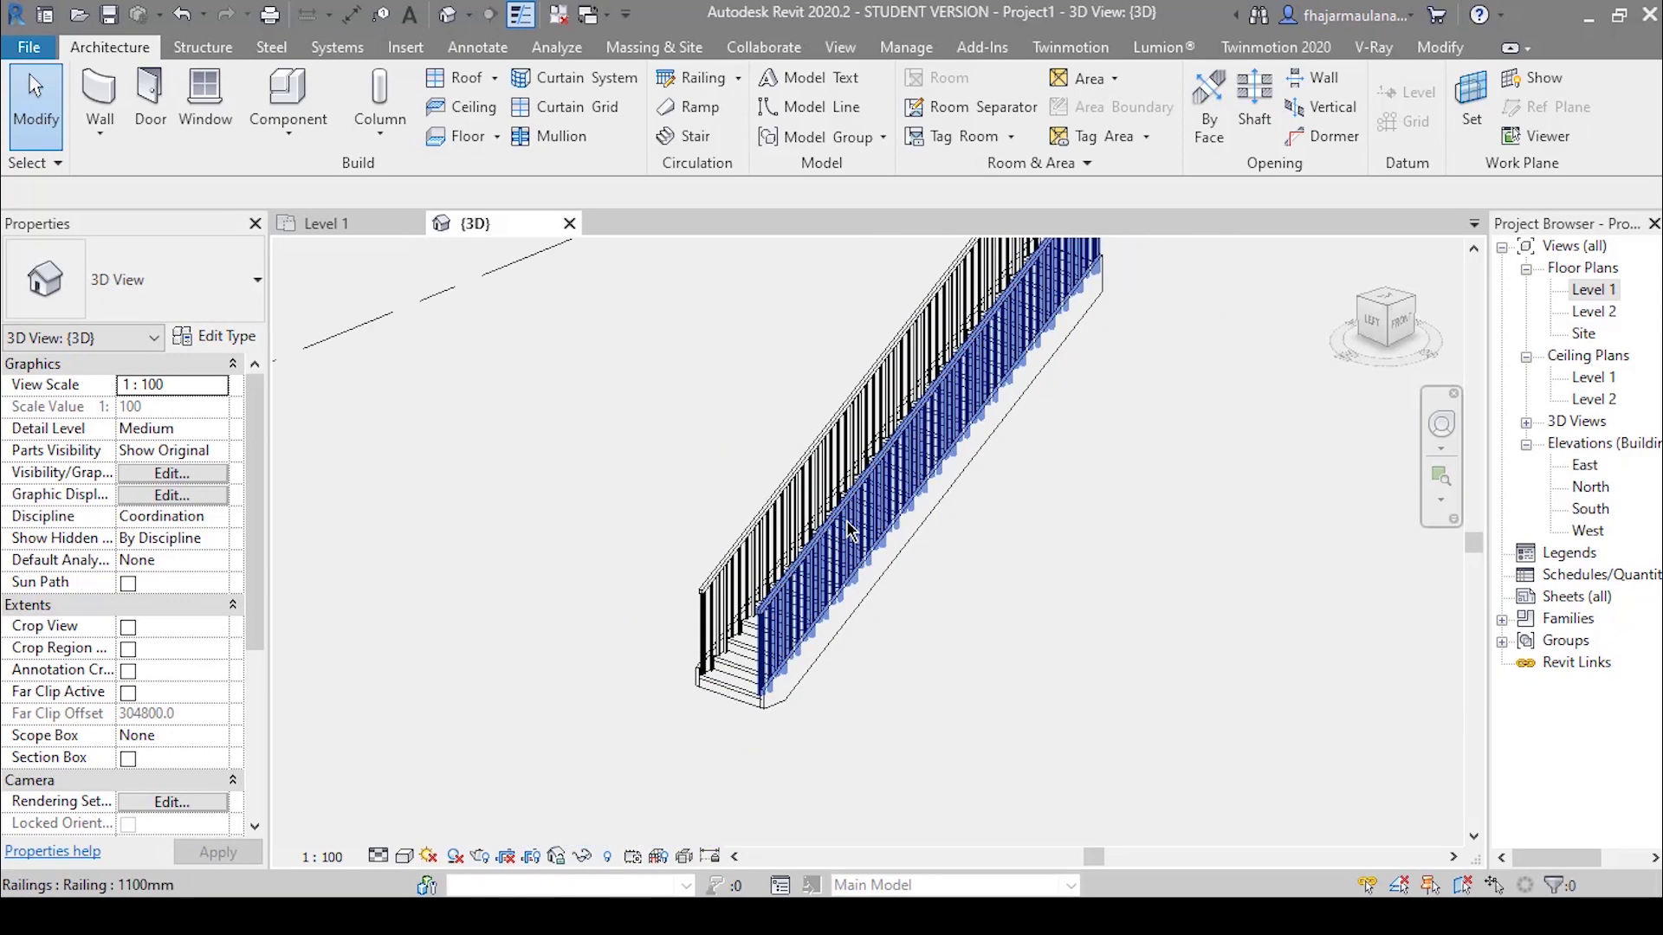
left_click(864, 594)
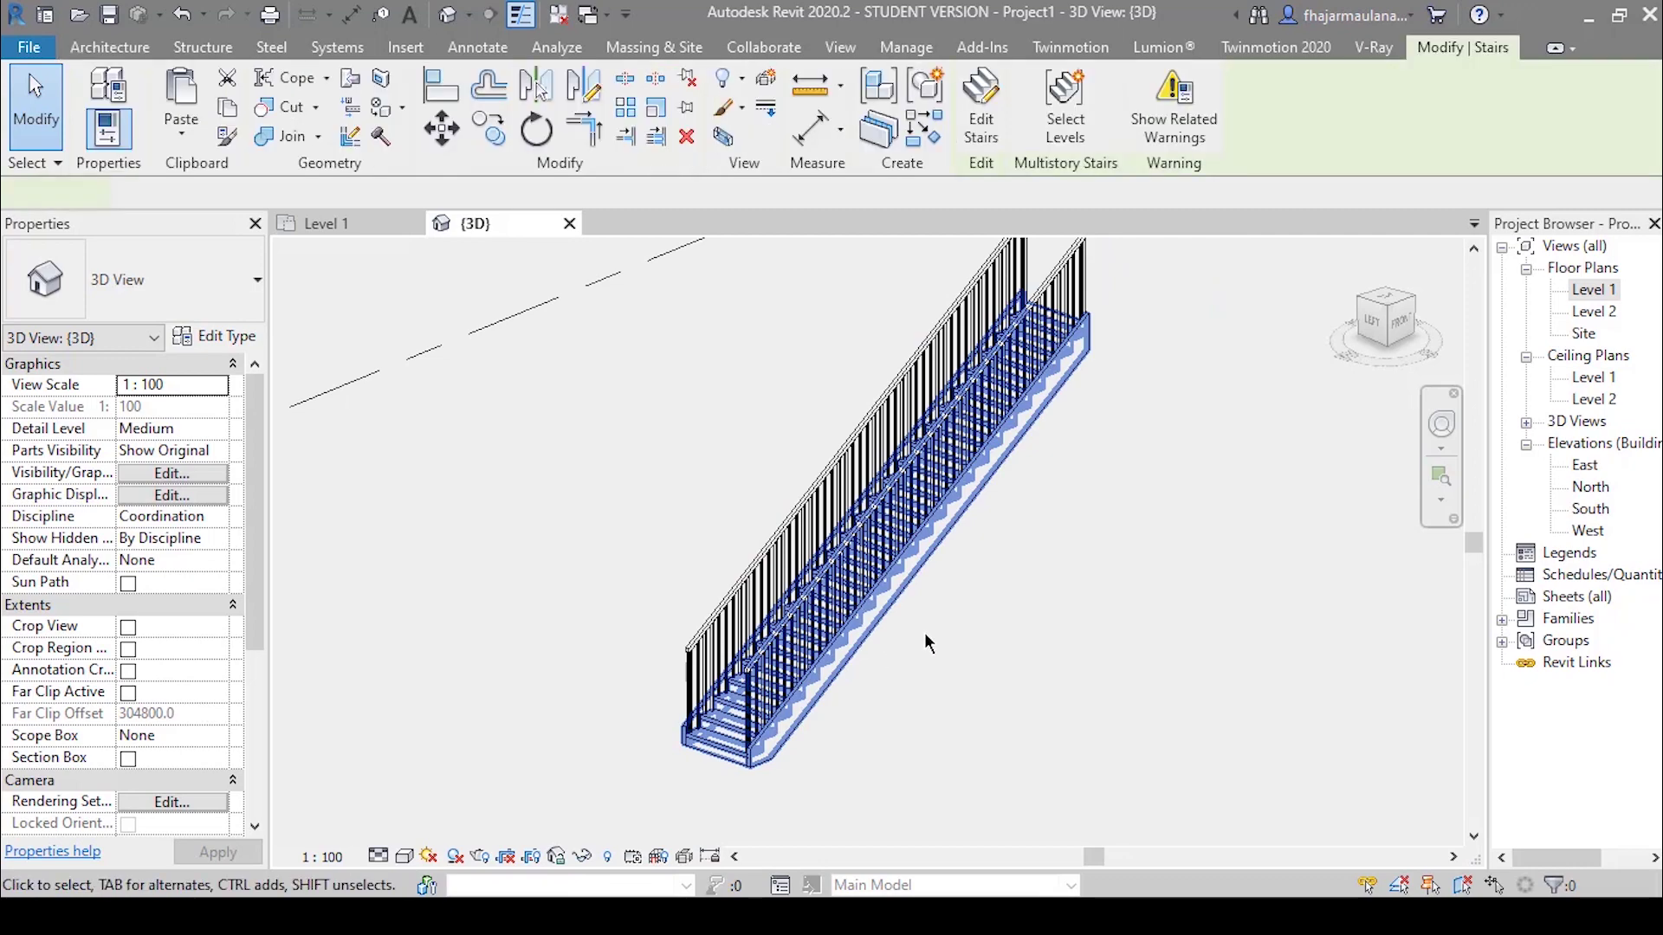
- Reopen the stair for editing and sketch a straight 25-riser run on Level 1
double_click(926, 643)
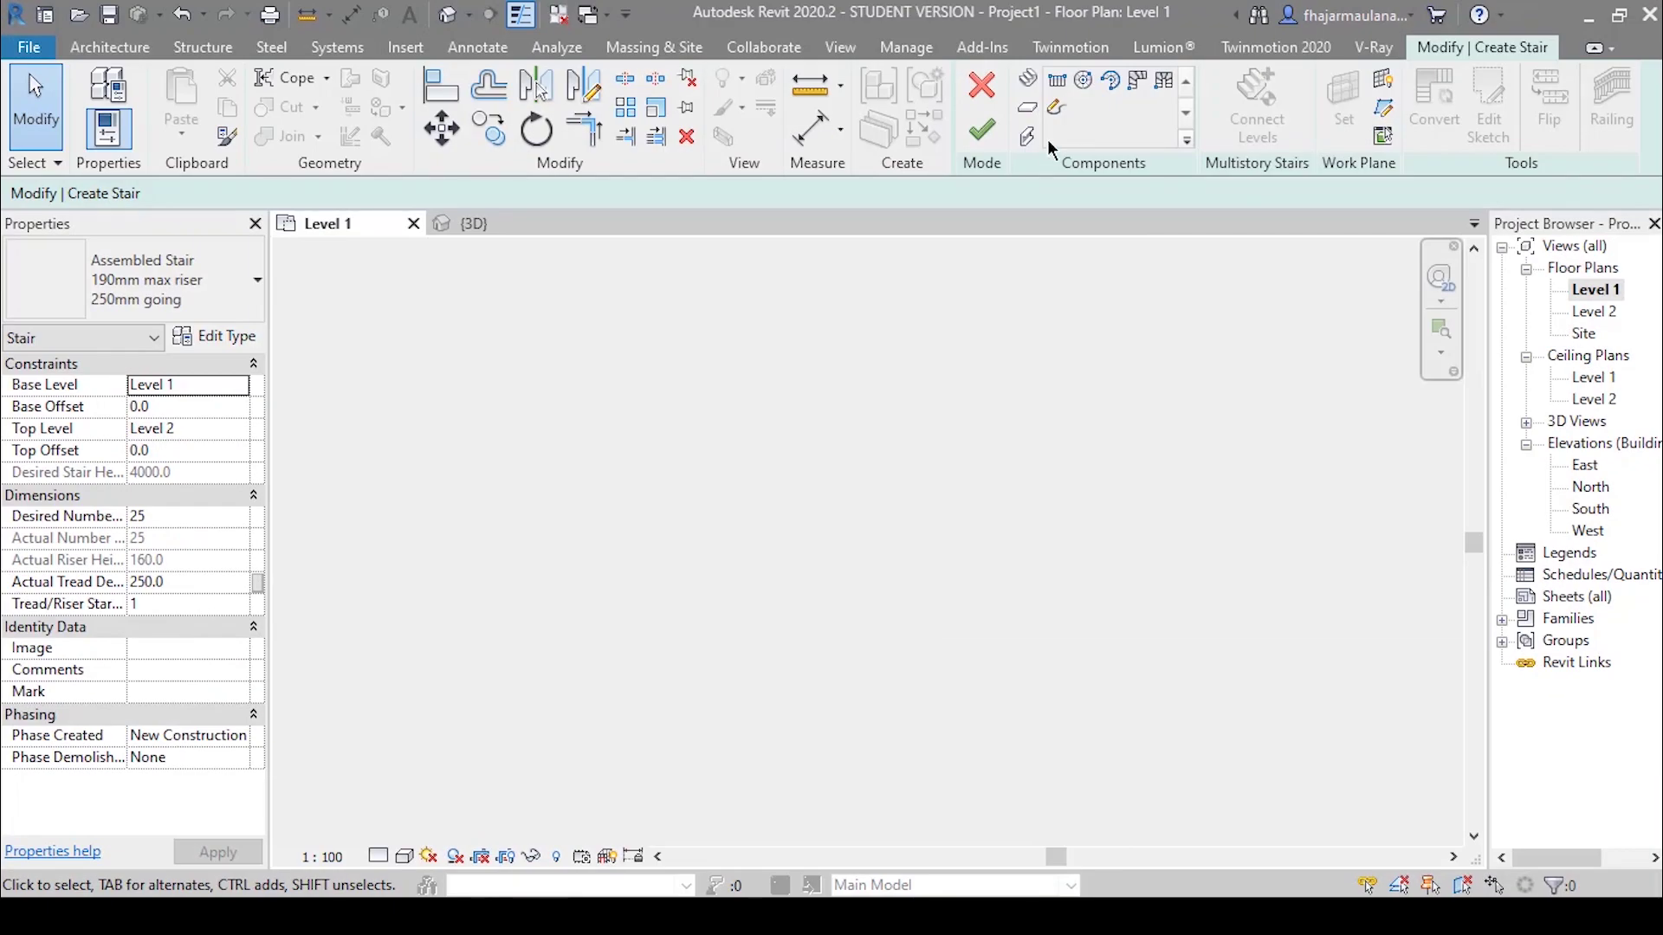
left_click(1064, 84)
left_click(666, 495)
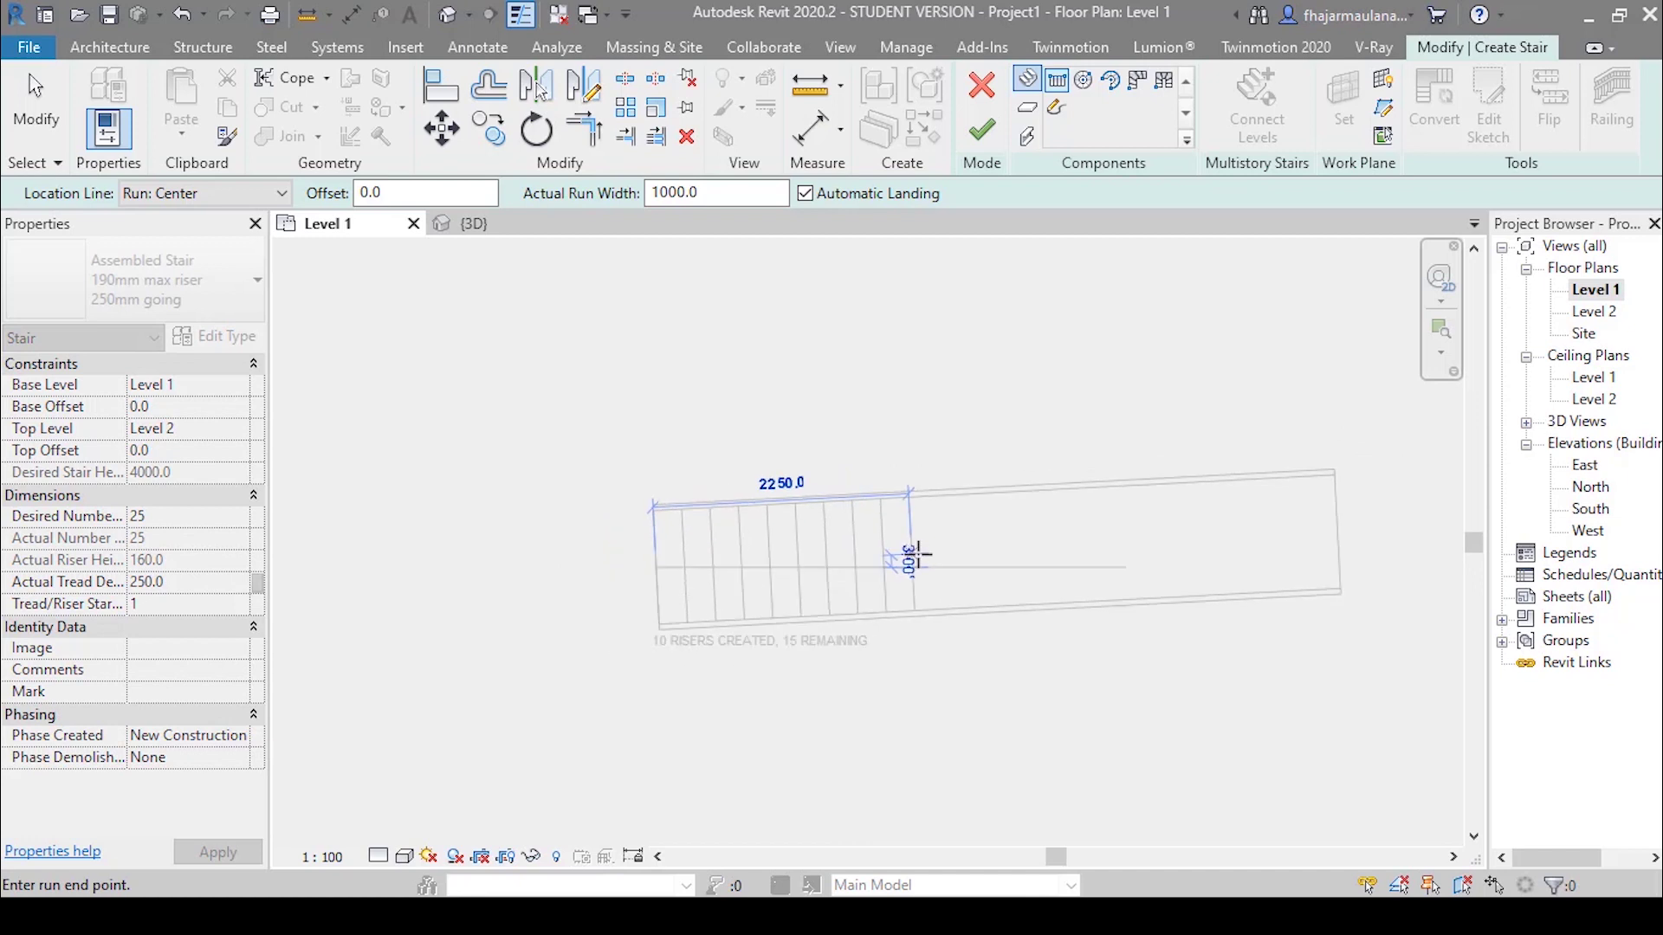
left_click(1125, 609)
key("Escape")
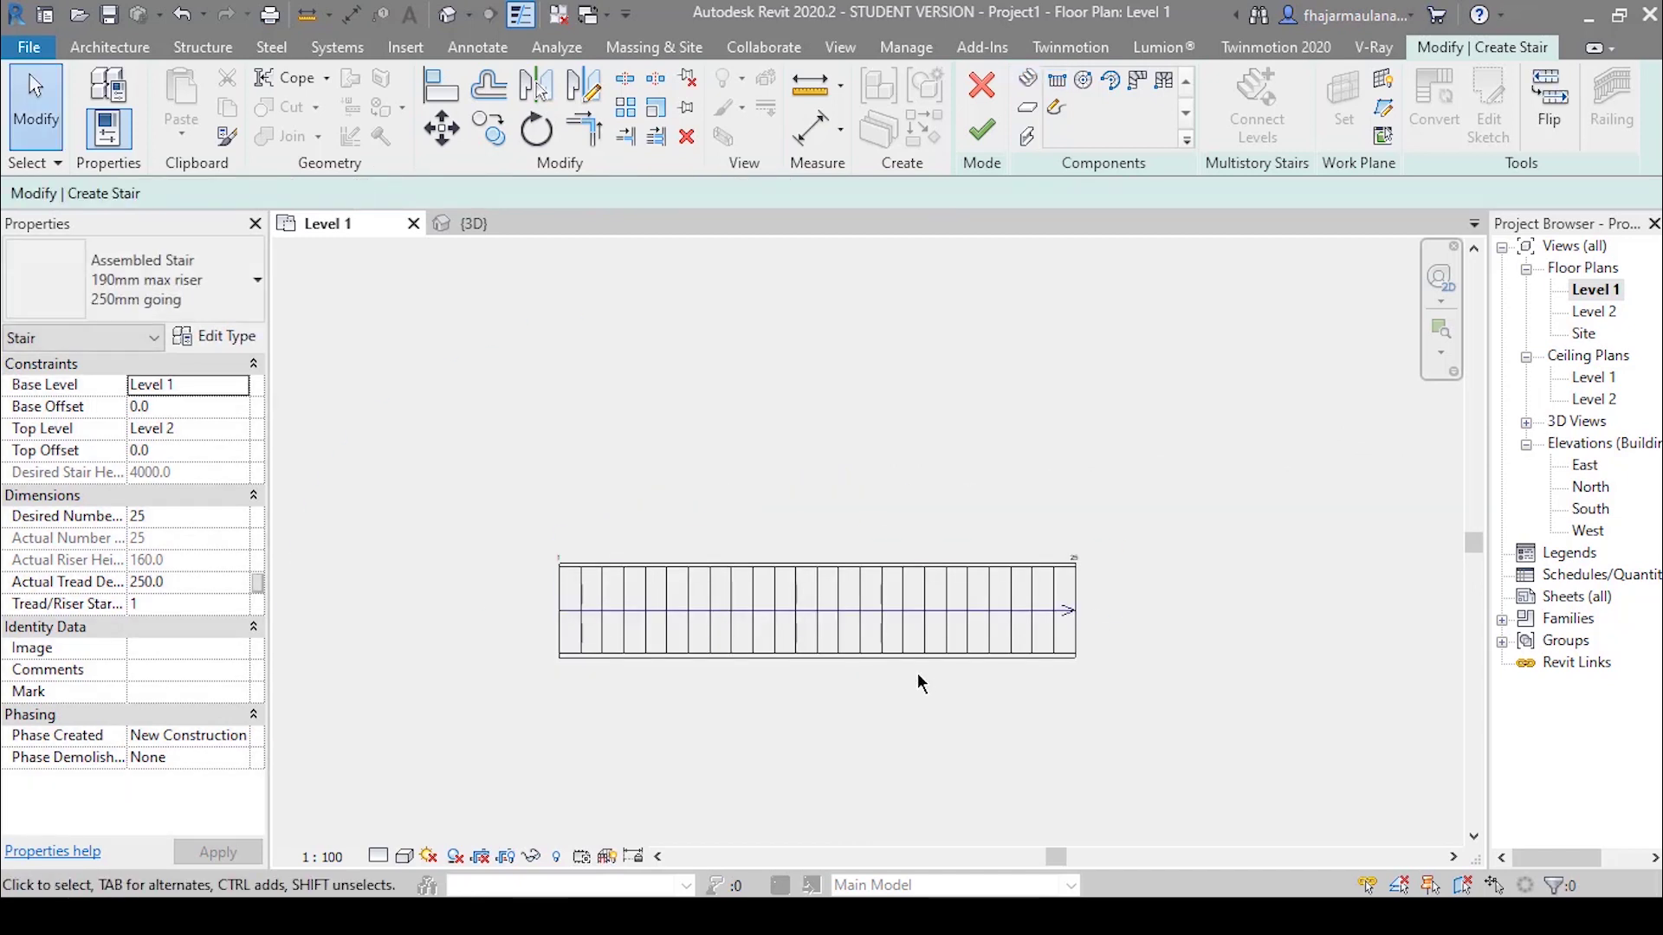
scroll(785, 677, "up", 2)
mouse_move(785, 677)
middle_mouse_down()
mouse_move(772, 694)
mouse_move(678, 672)
middle_mouse_up()
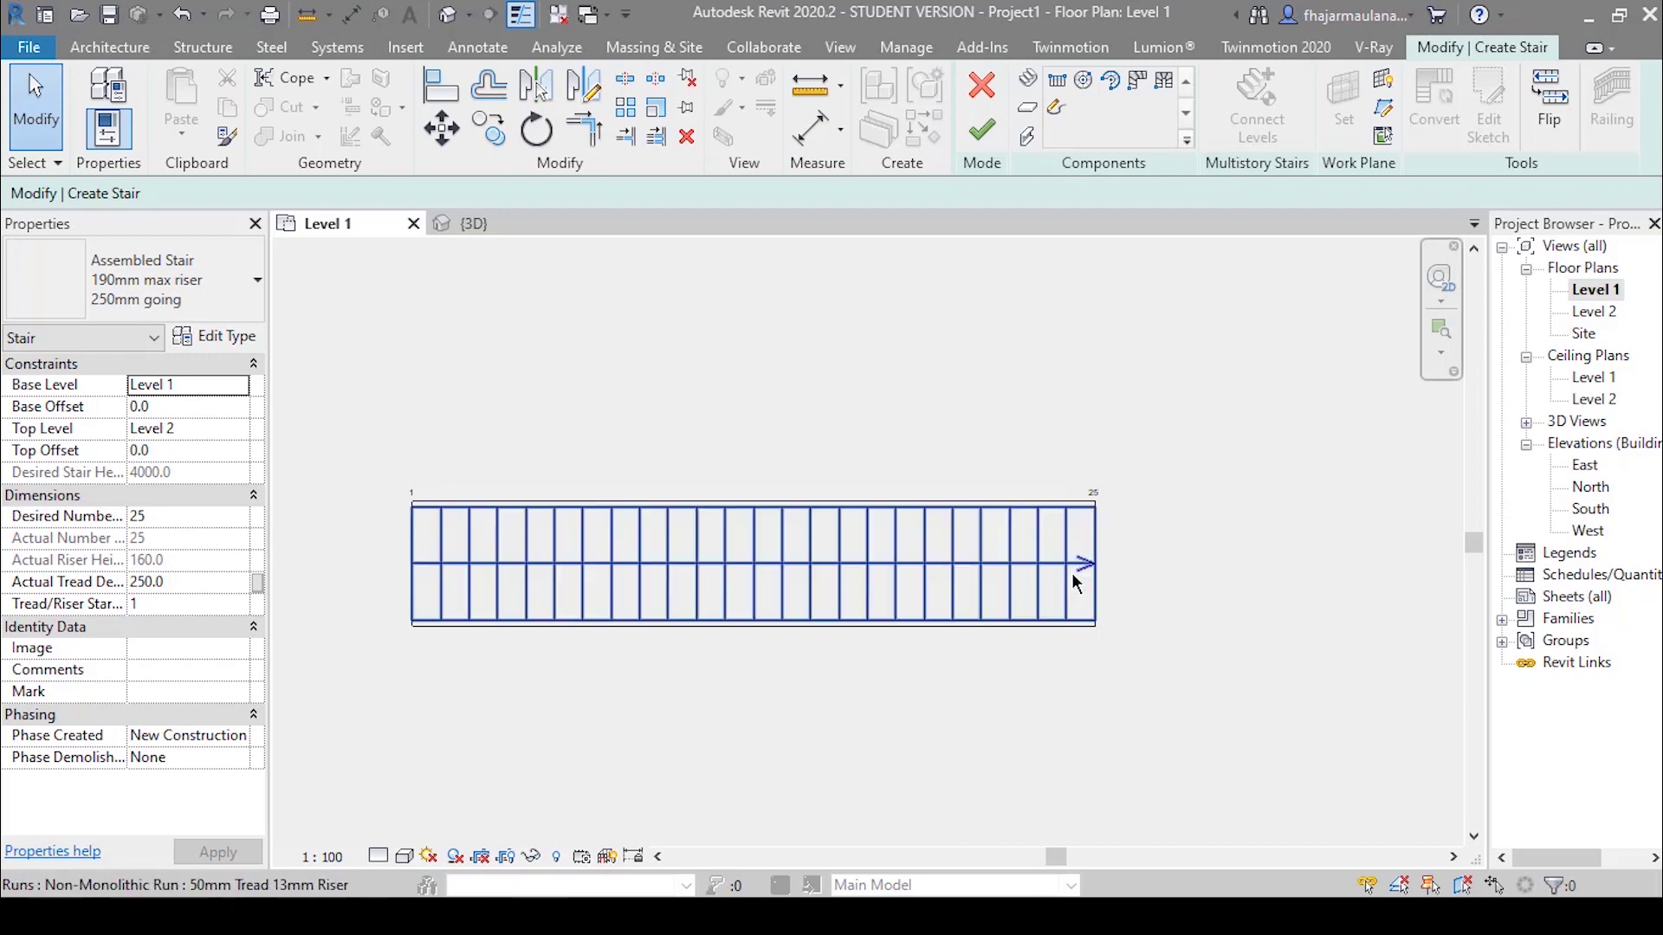
middle_click_drag(1193, 544, 1236, 543)
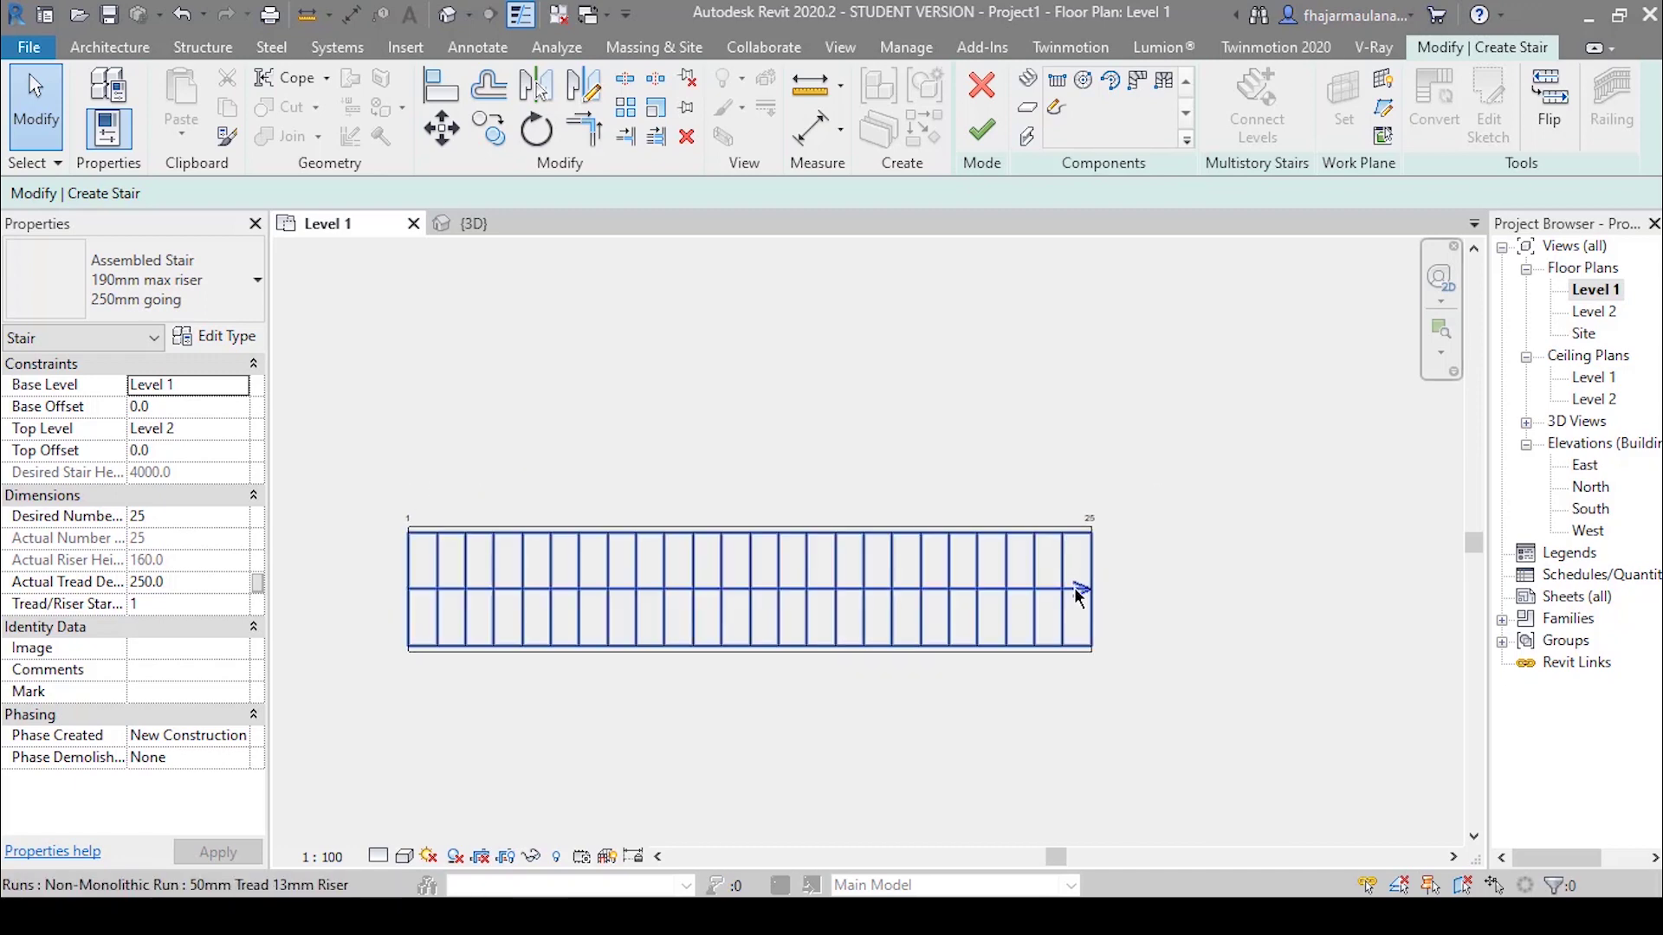
- Compare the stair's up/down direction in 3D by flipping it and flipping it back
left_click(447, 14)
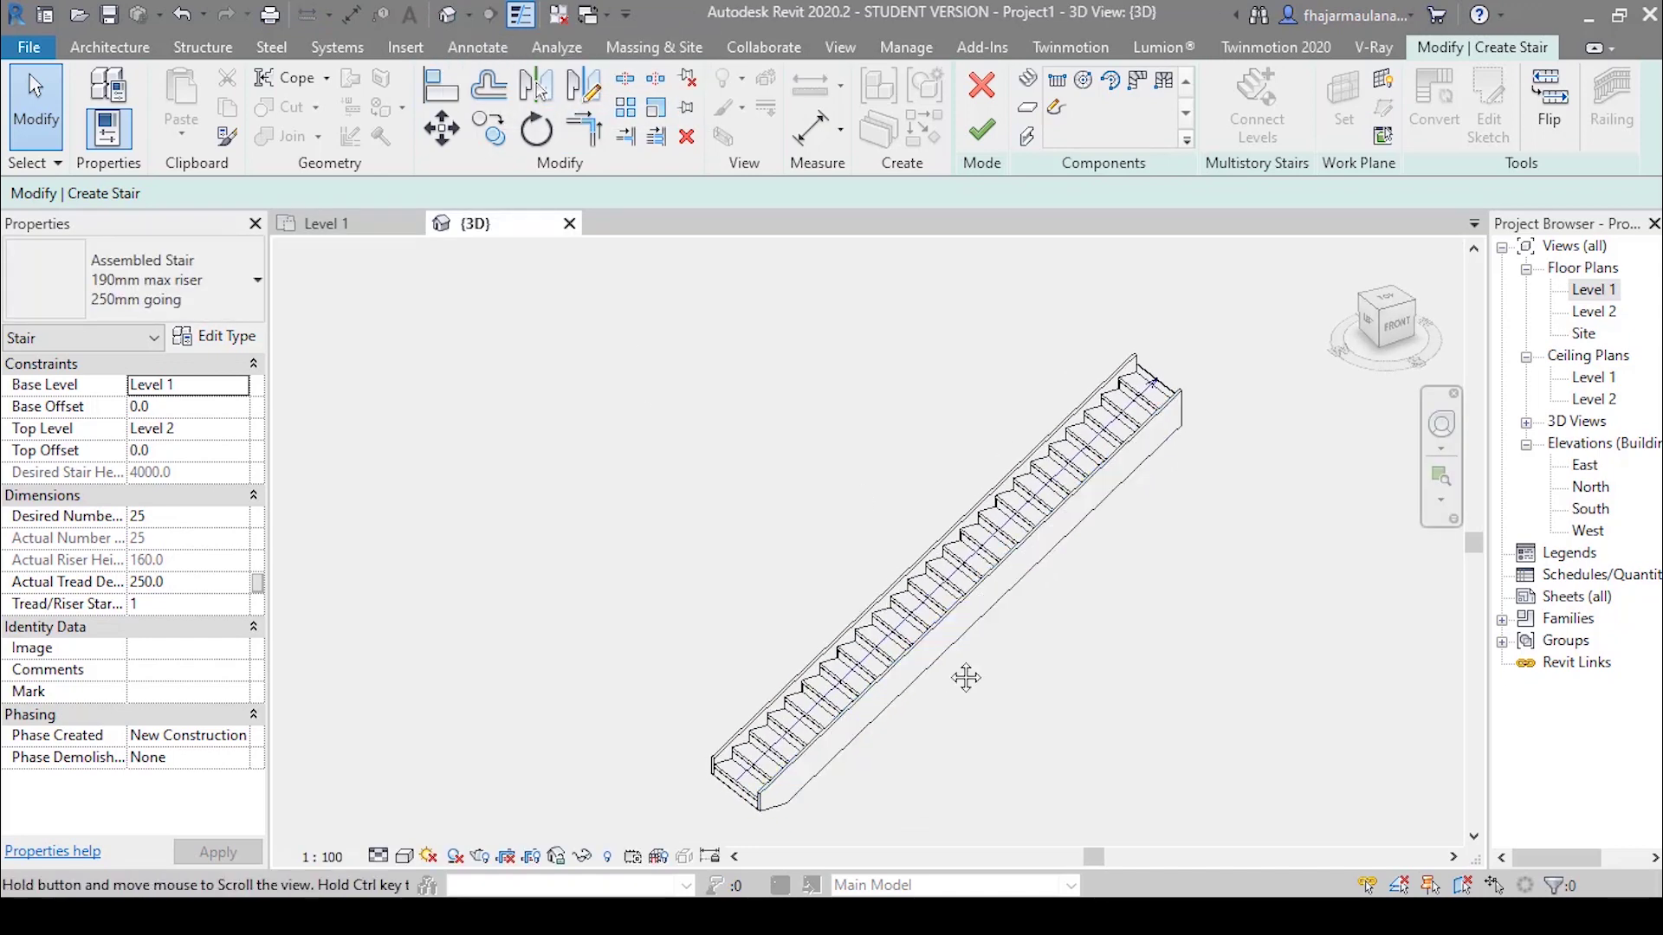
middle_click_drag(934, 574, 1033, 652)
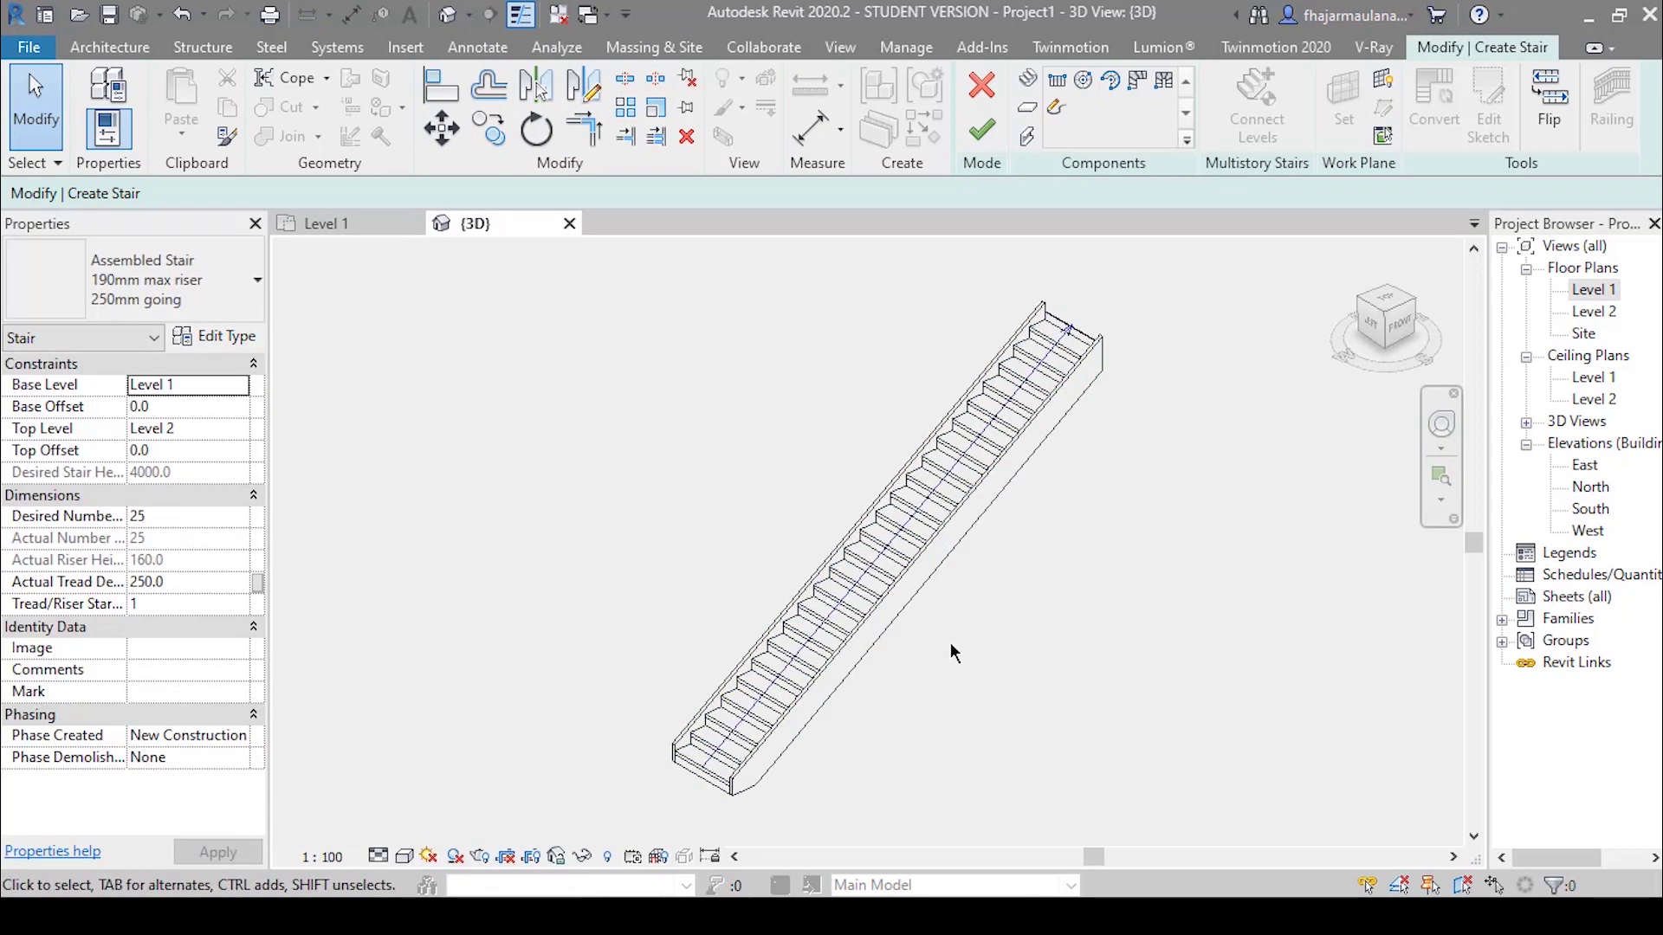
middle_click_drag(922, 704, 976, 687, "shift")
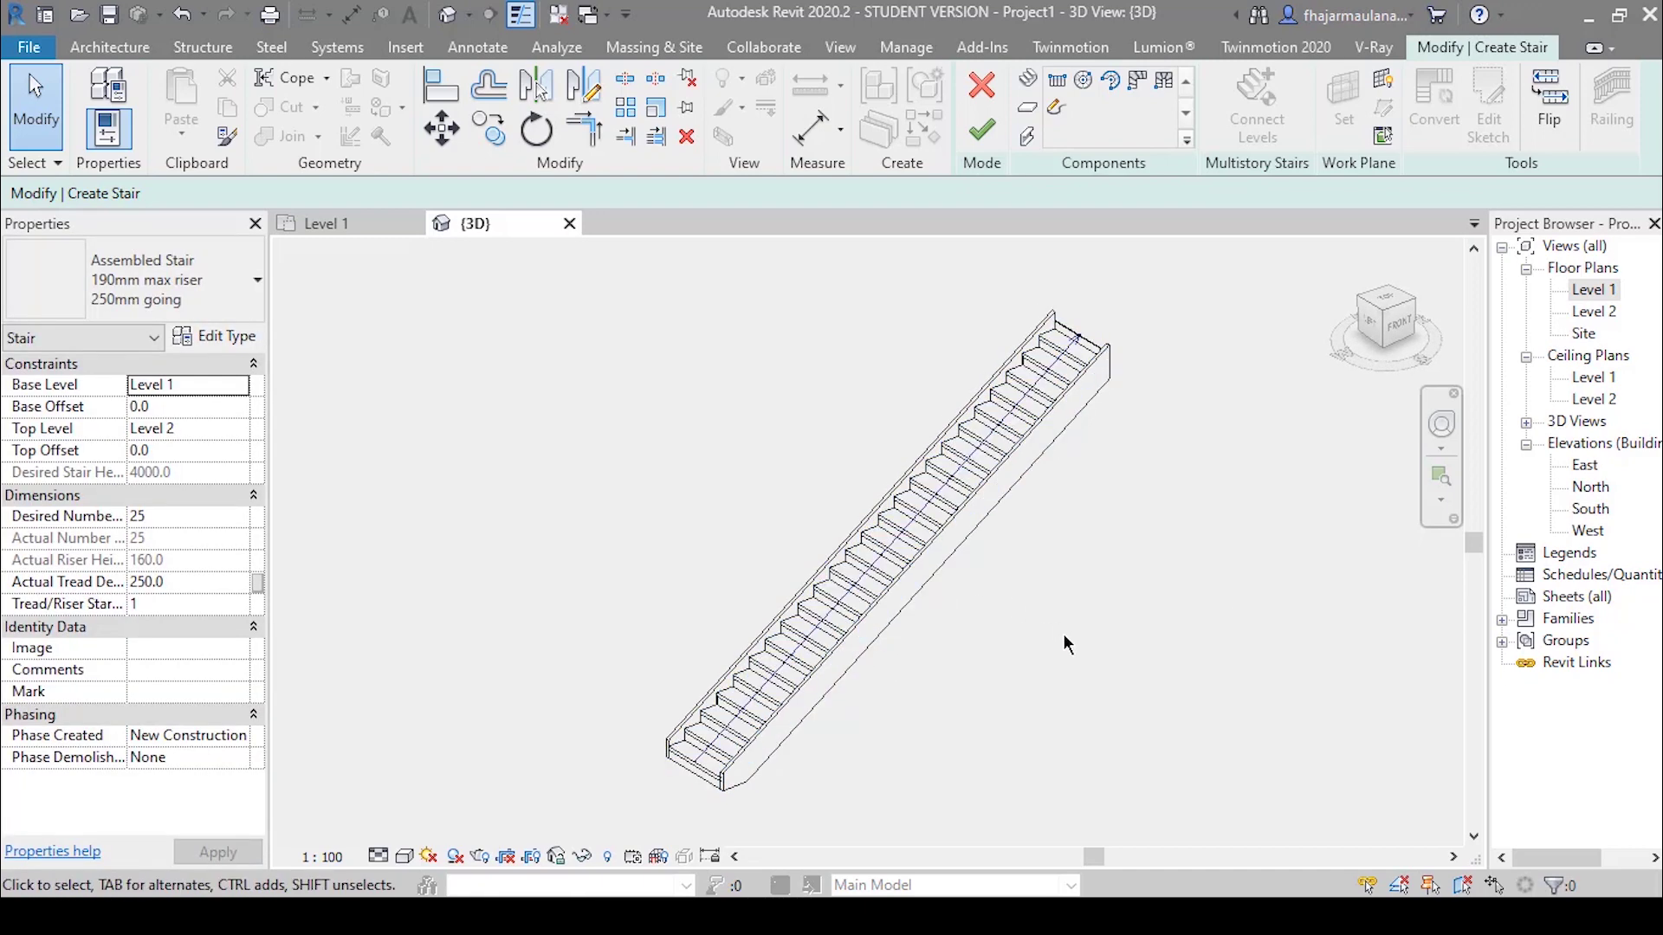
left_click(1541, 102)
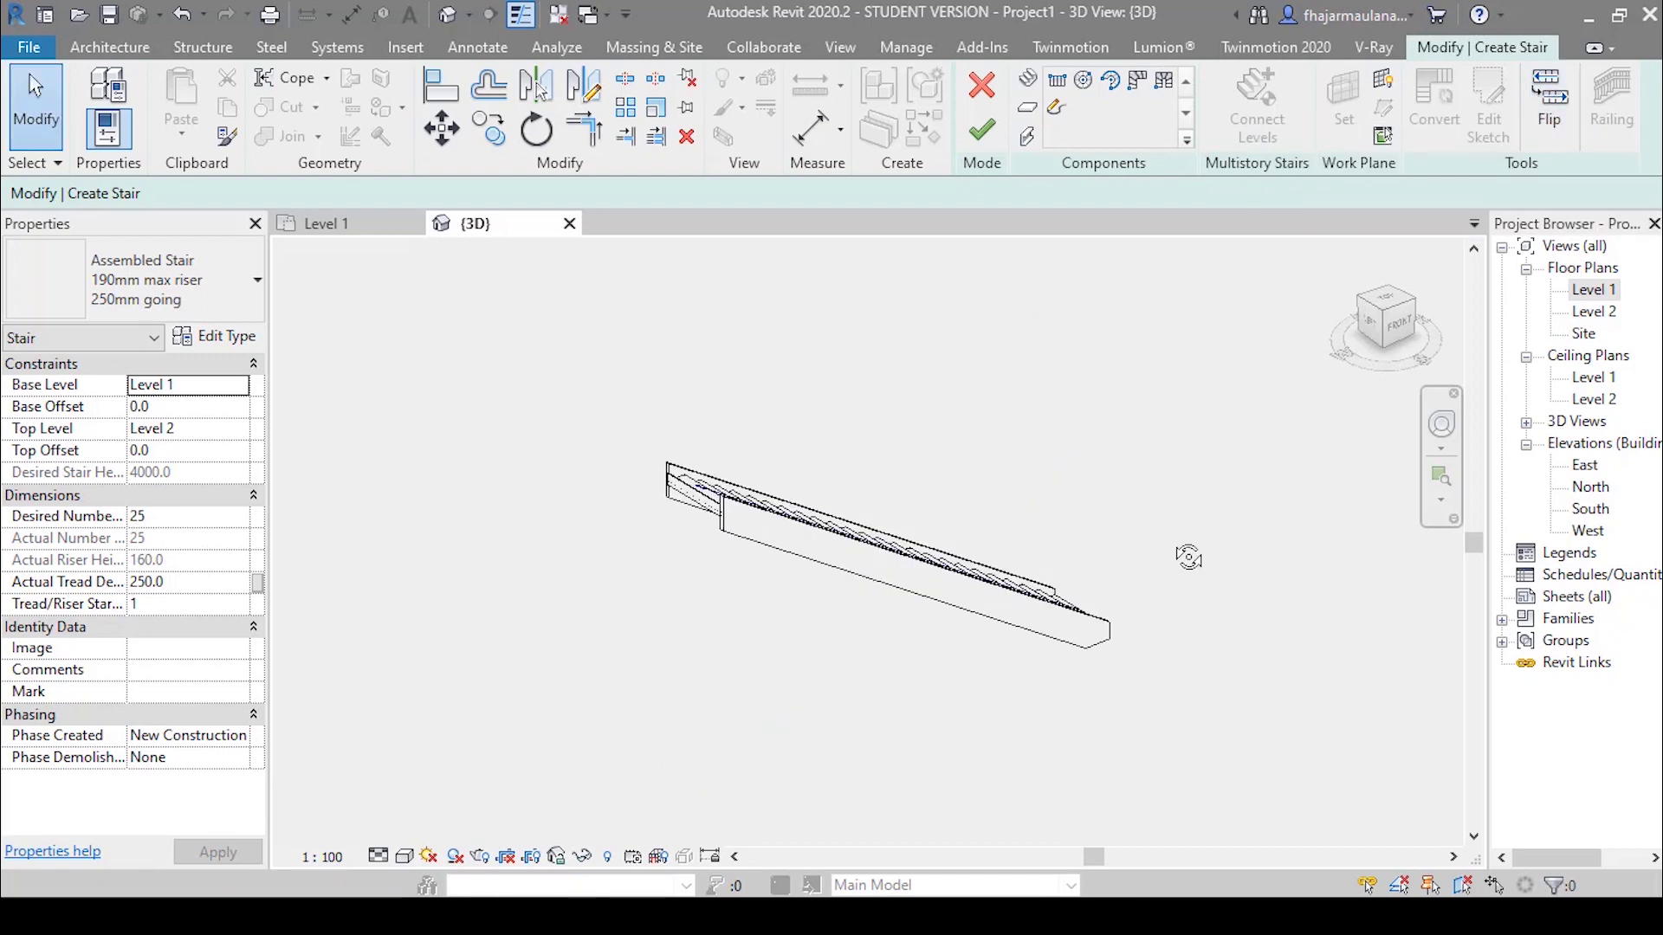
mouse_move(1187, 557)
middle_mouse_down("shift")
mouse_move(601, 507)
mouse_move(575, 623)
mouse_move(995, 583)
mouse_move(1255, 616)
mouse_move(1191, 625)
middle_mouse_up("shift")
left_click(1559, 95)
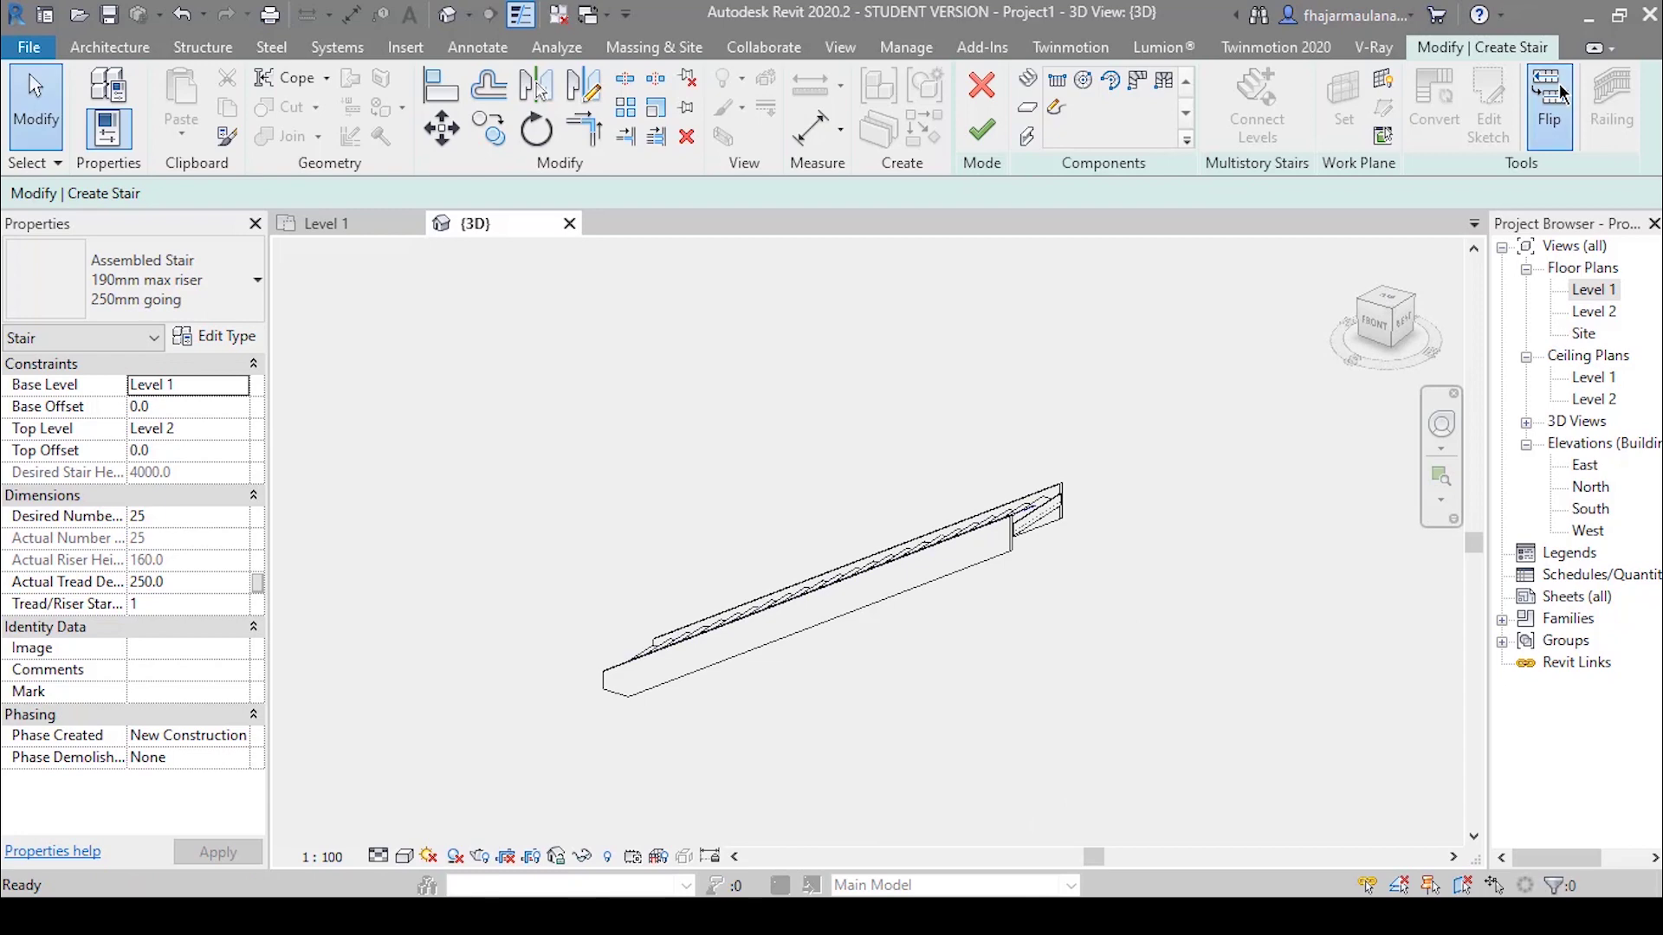
left_click(1561, 95)
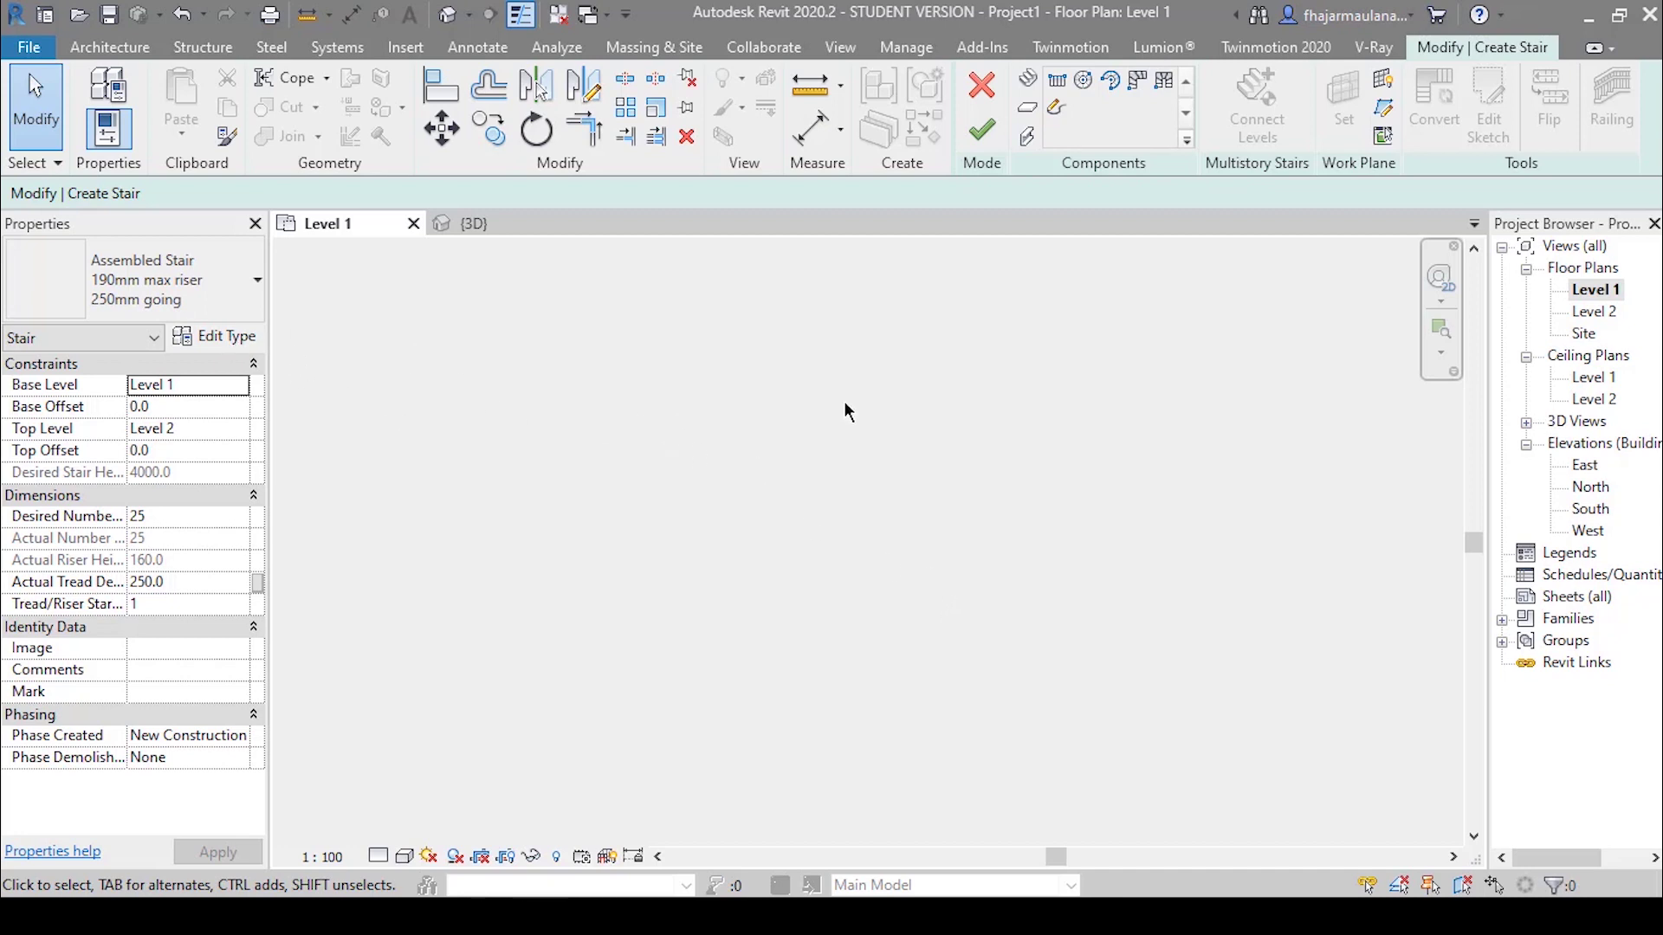
- Set the run width to 1500 and sketch a straight 25-riser run
left_click(1056, 82)
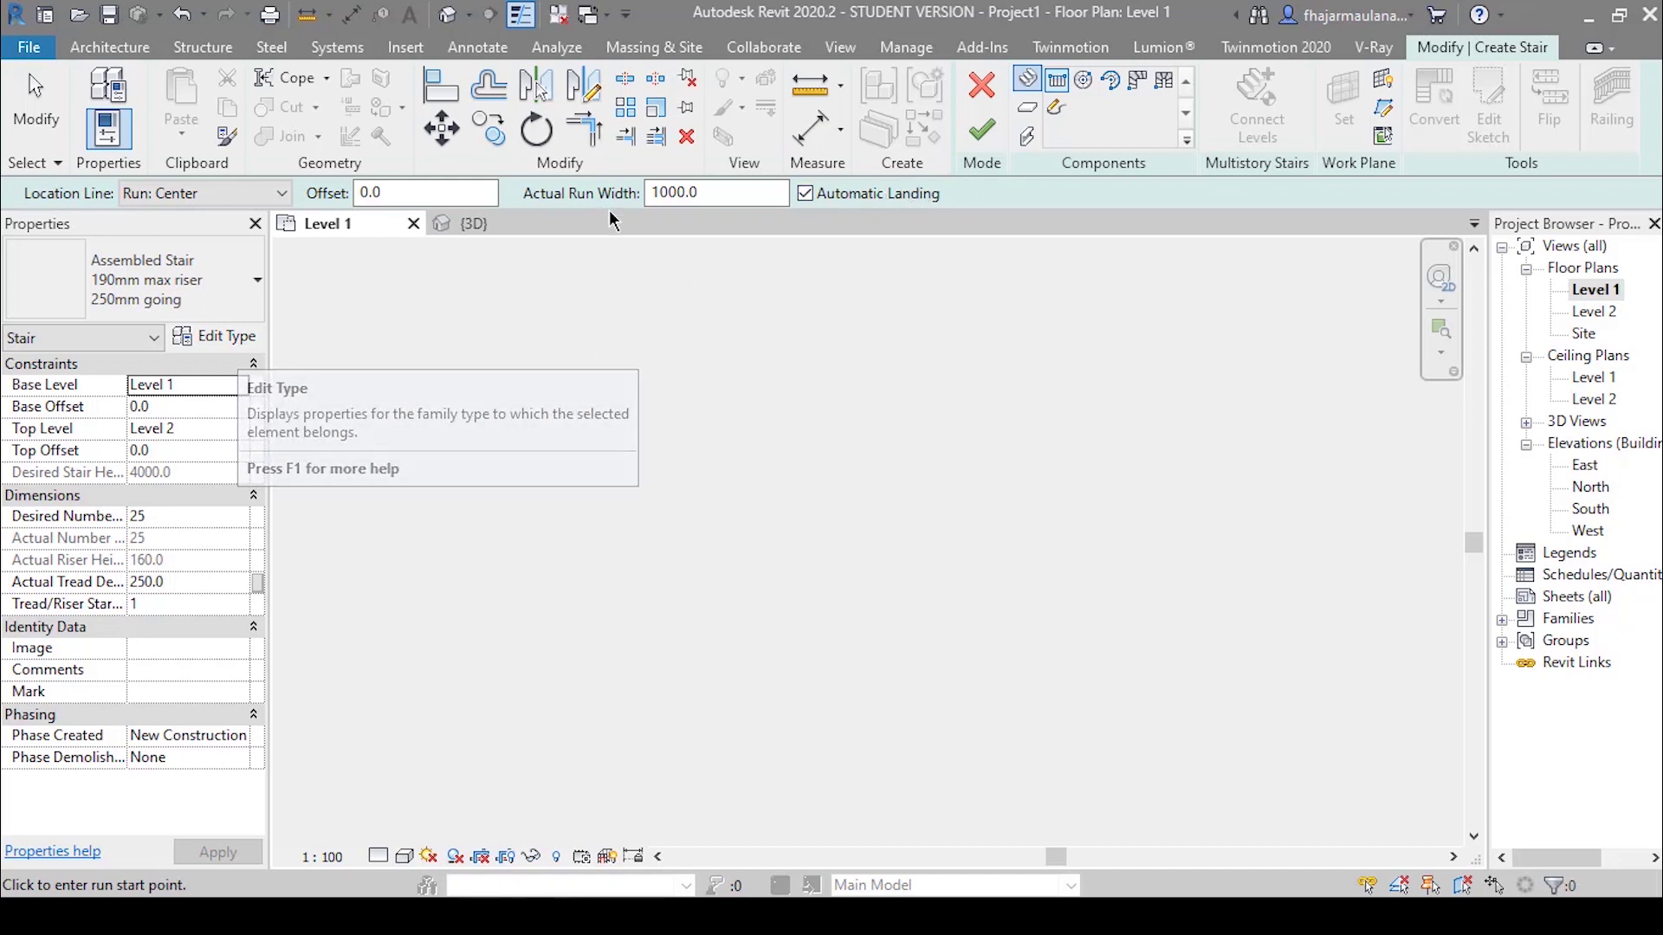
left_click(731, 193)
type("1500")
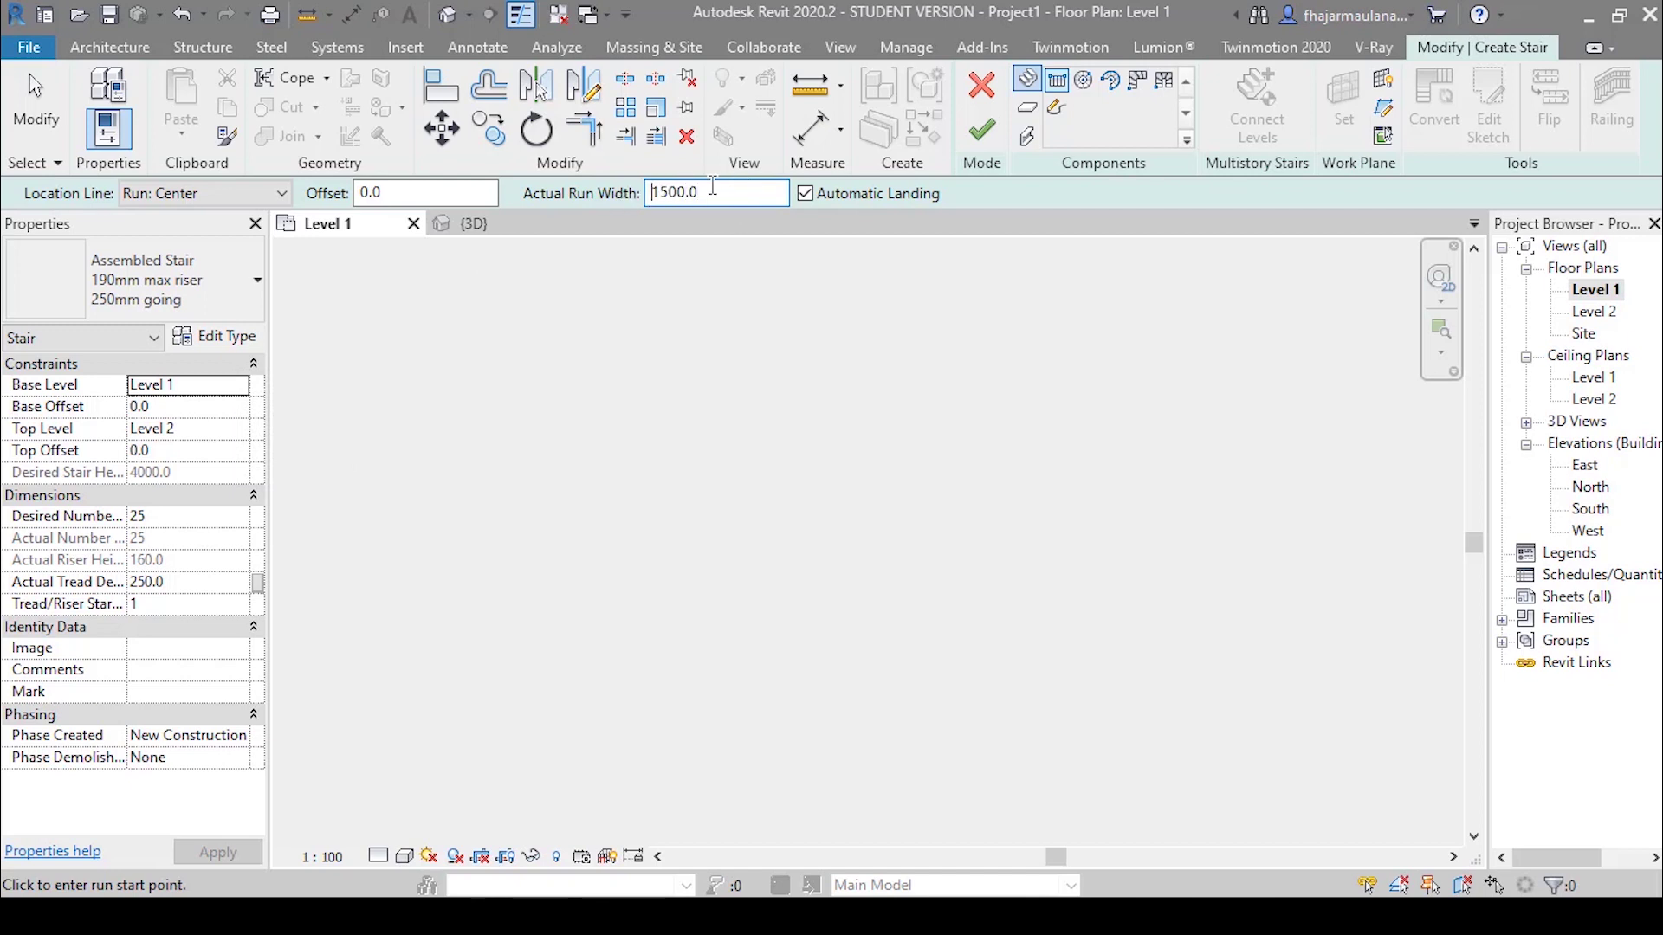
left_click(665, 528)
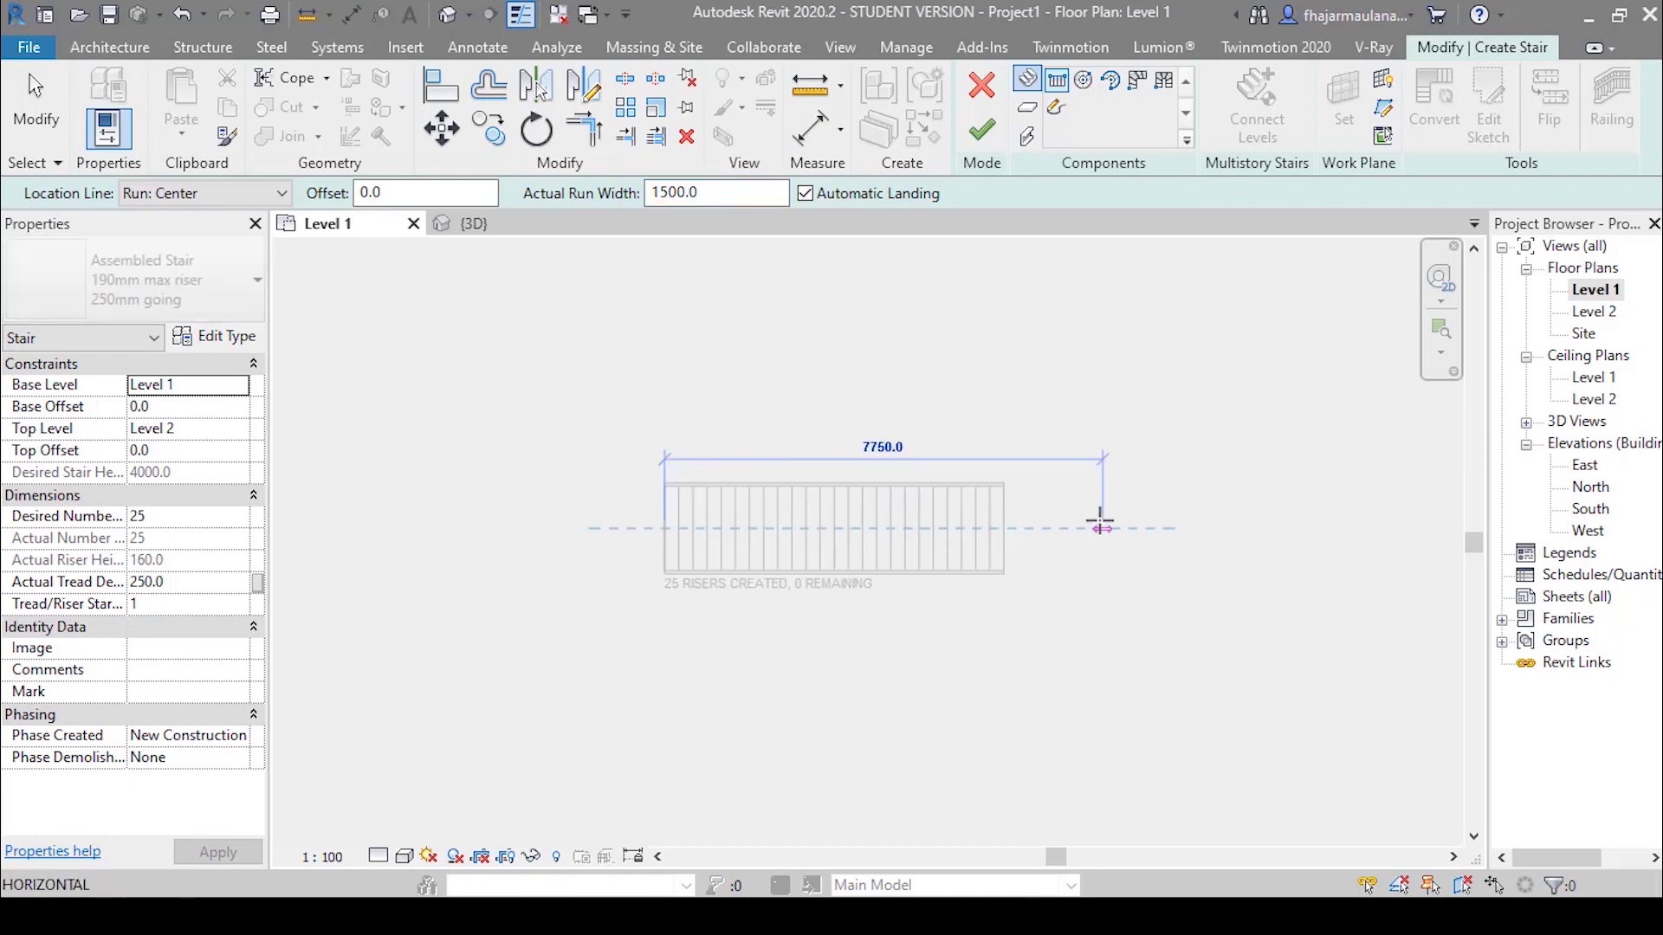
left_click(1100, 524)
scroll(866, 624, "up", 2)
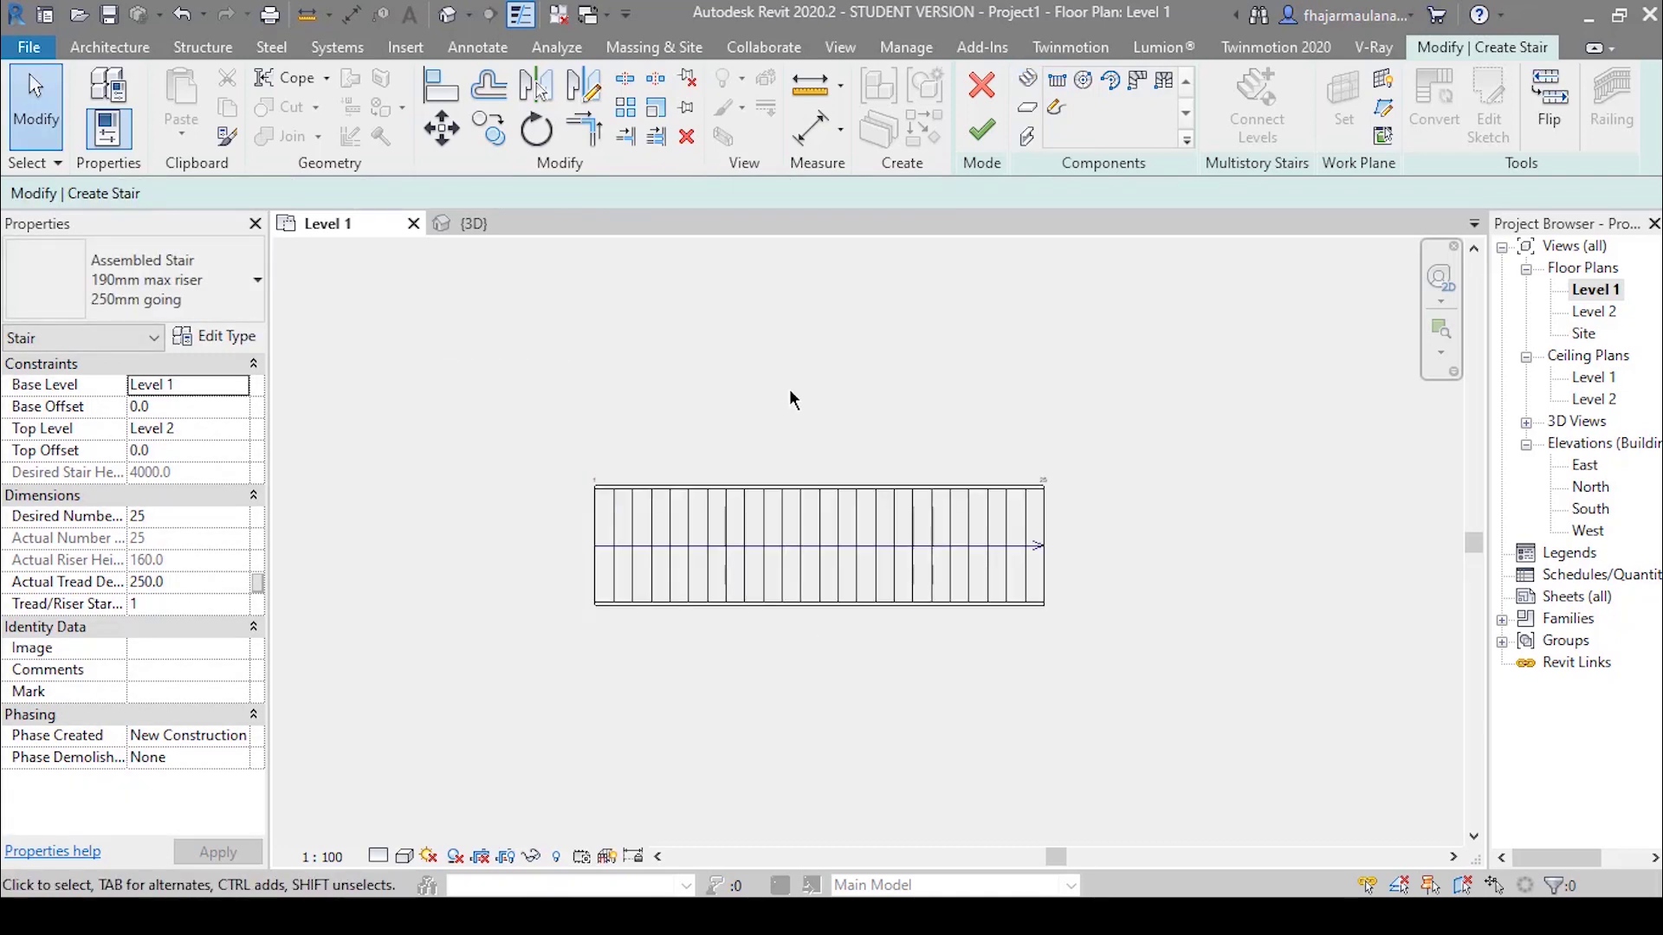
- Set the run width to 90 and sketch a second narrow run above the first
left_click(1028, 79)
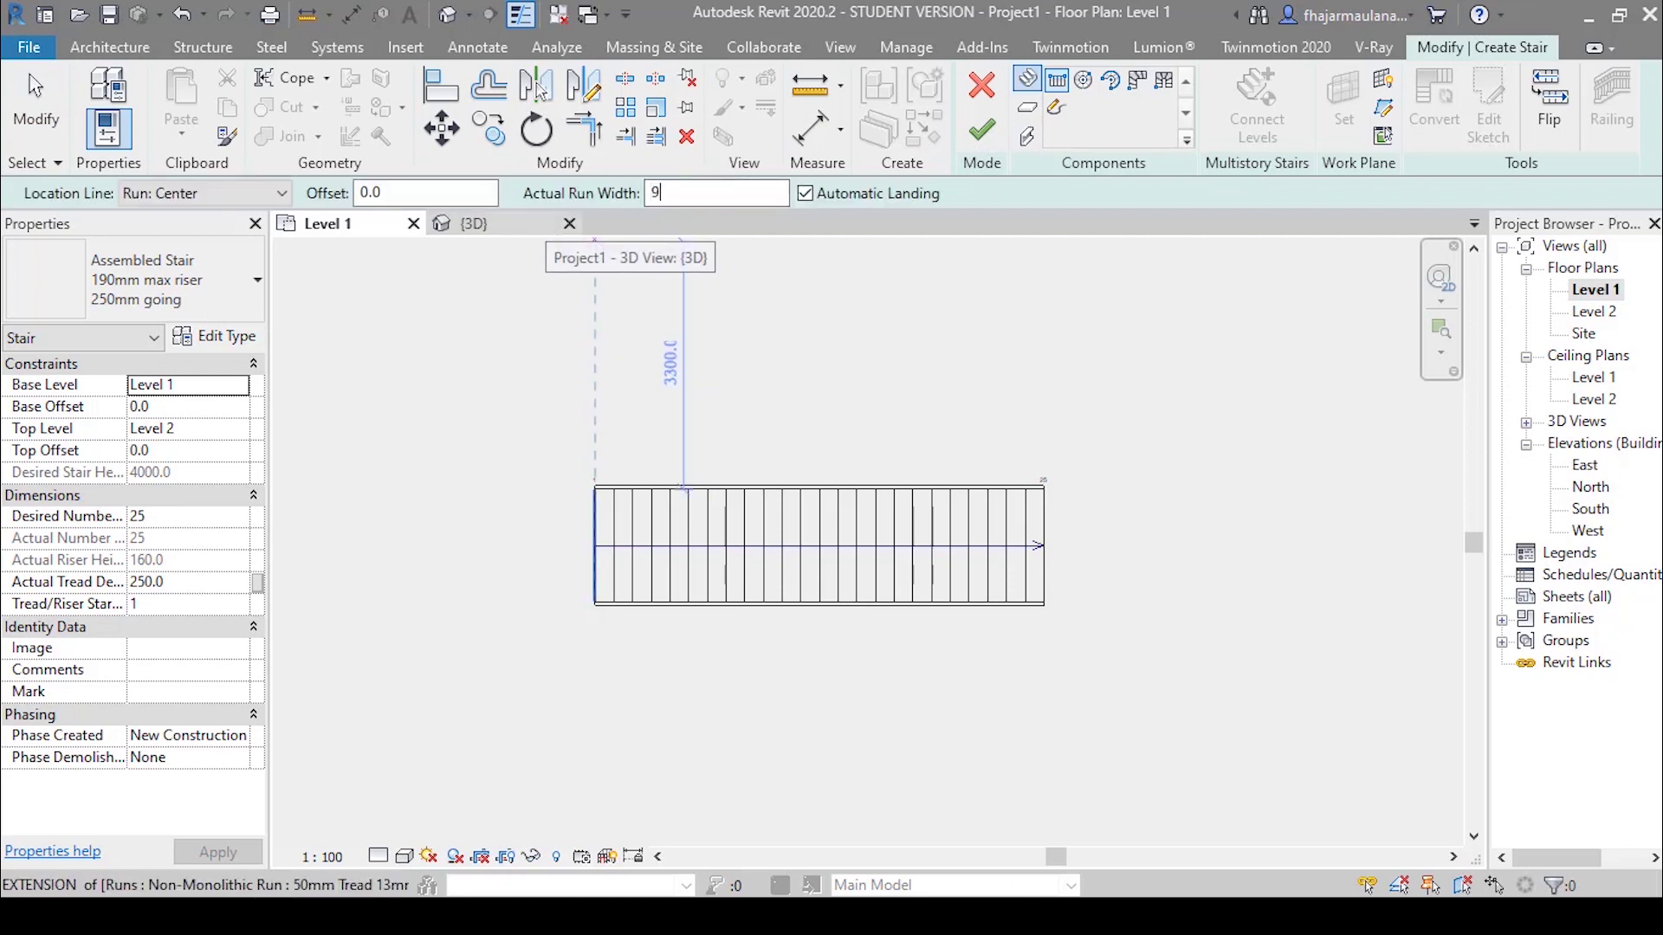
type("900")
left_click(595, 422)
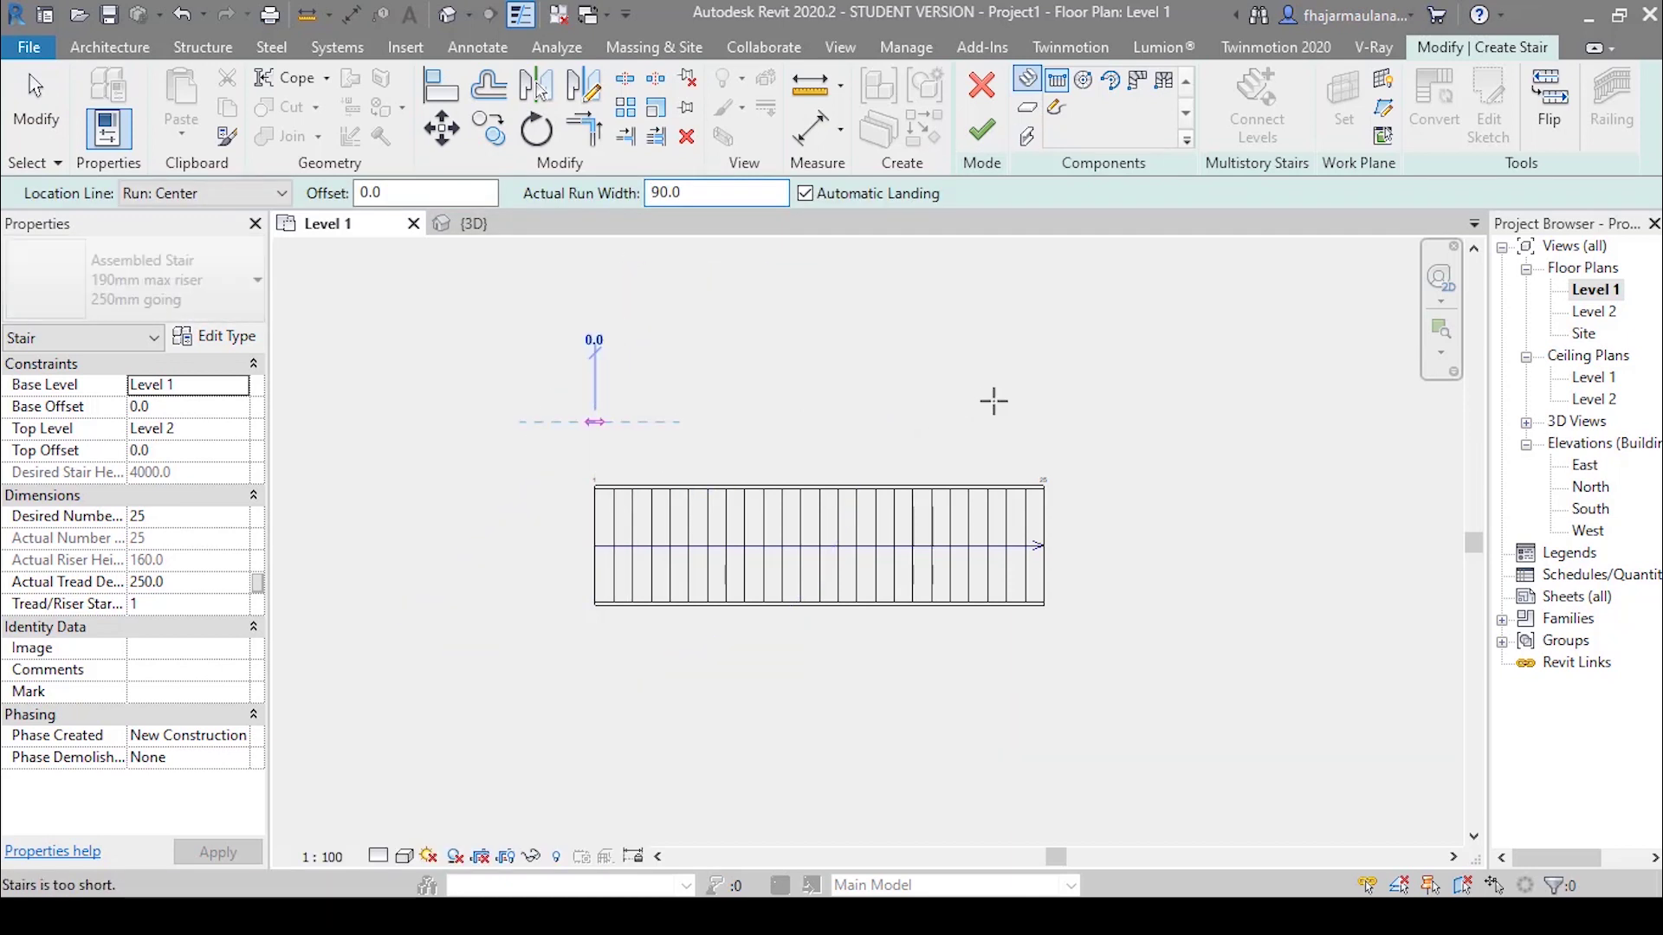
left_click(1046, 422)
key("Escape")
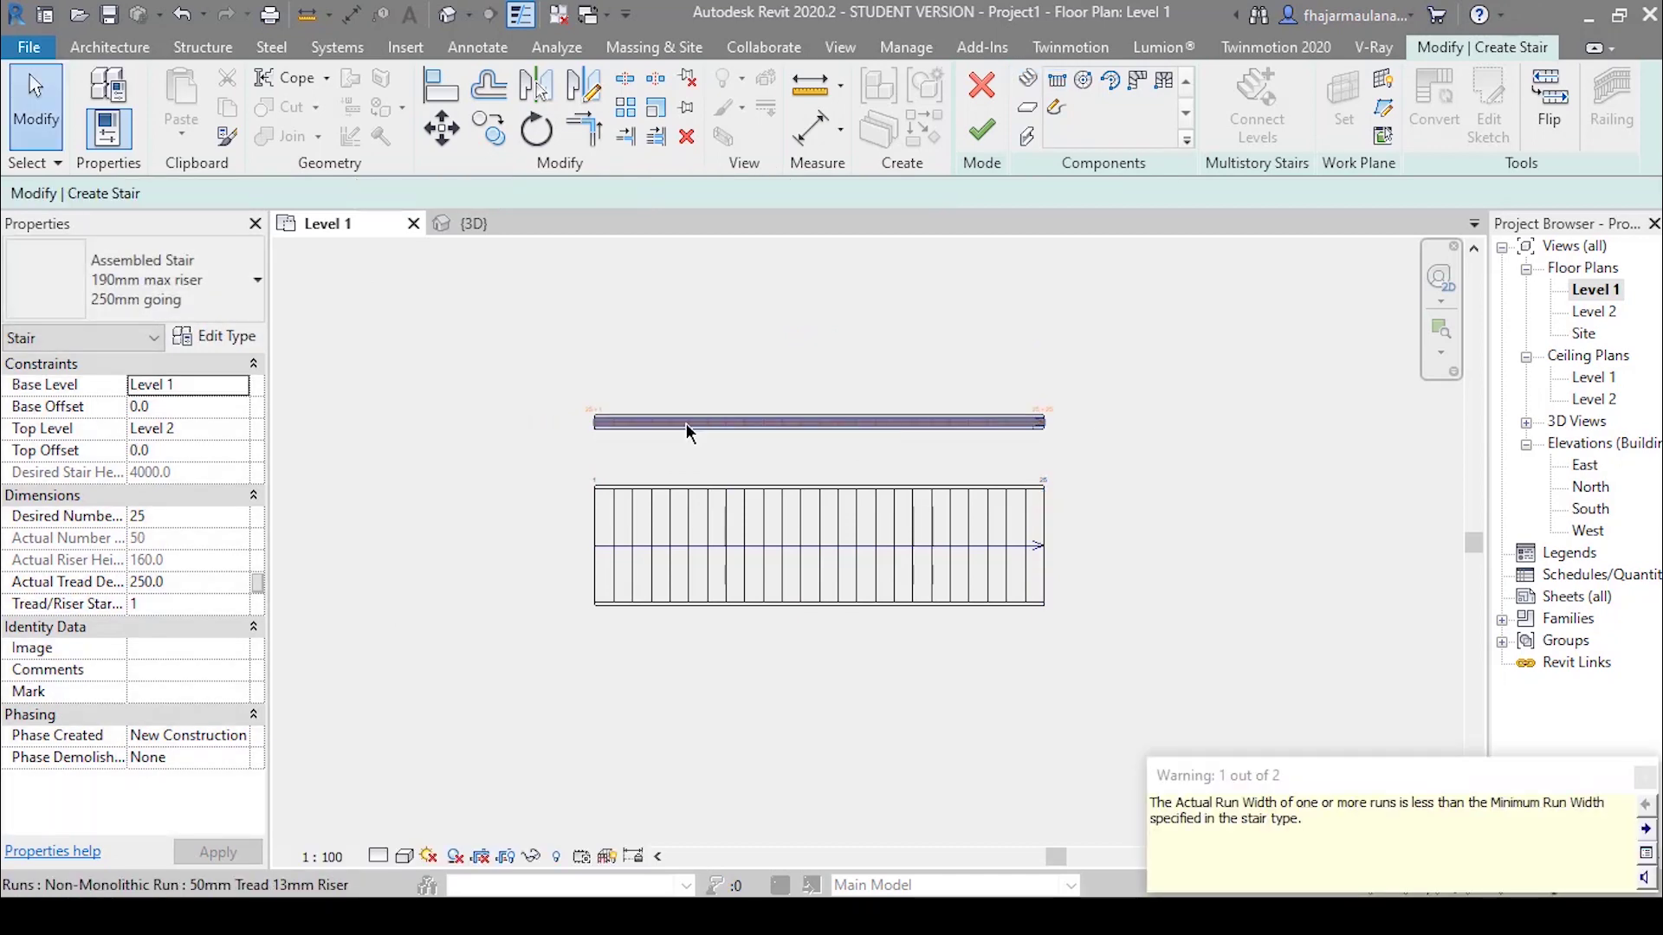
scroll(701, 429, "up", 3)
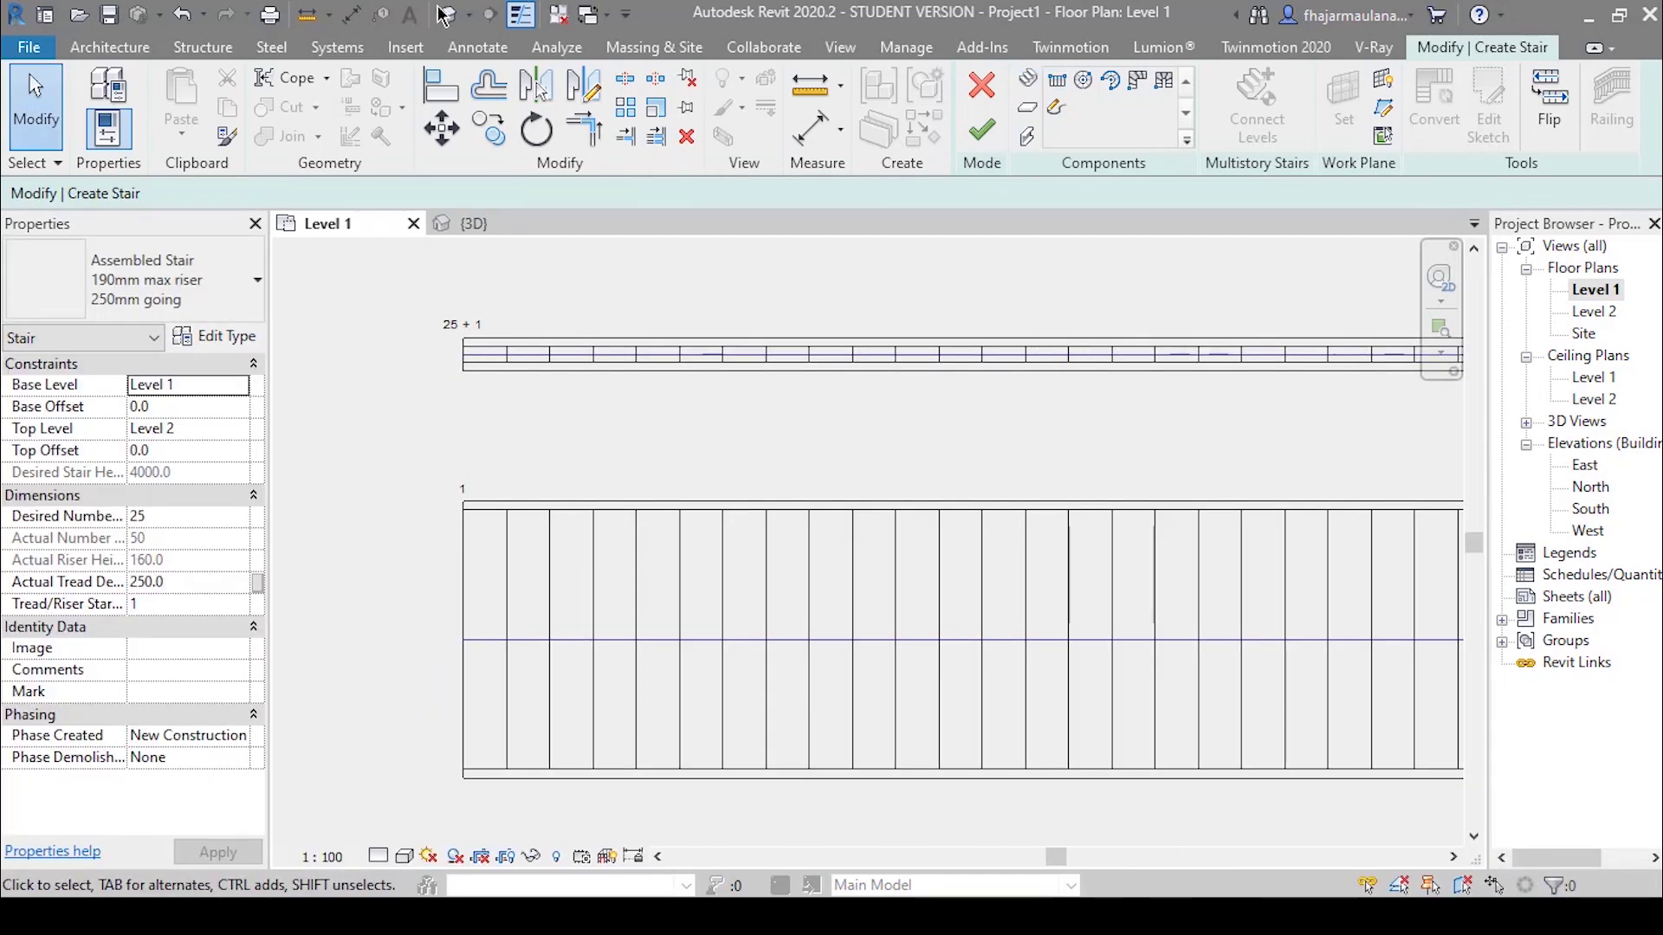
- Inspect both runs in 3D, selecting and then deselecting the narrow upper run
left_click(448, 14)
mouse_move(920, 581)
middle_mouse_down("shift")
mouse_move(1132, 427)
mouse_move(586, 326)
mouse_move(650, 427)
mouse_move(868, 500)
middle_mouse_up("shift")
left_click(762, 314)
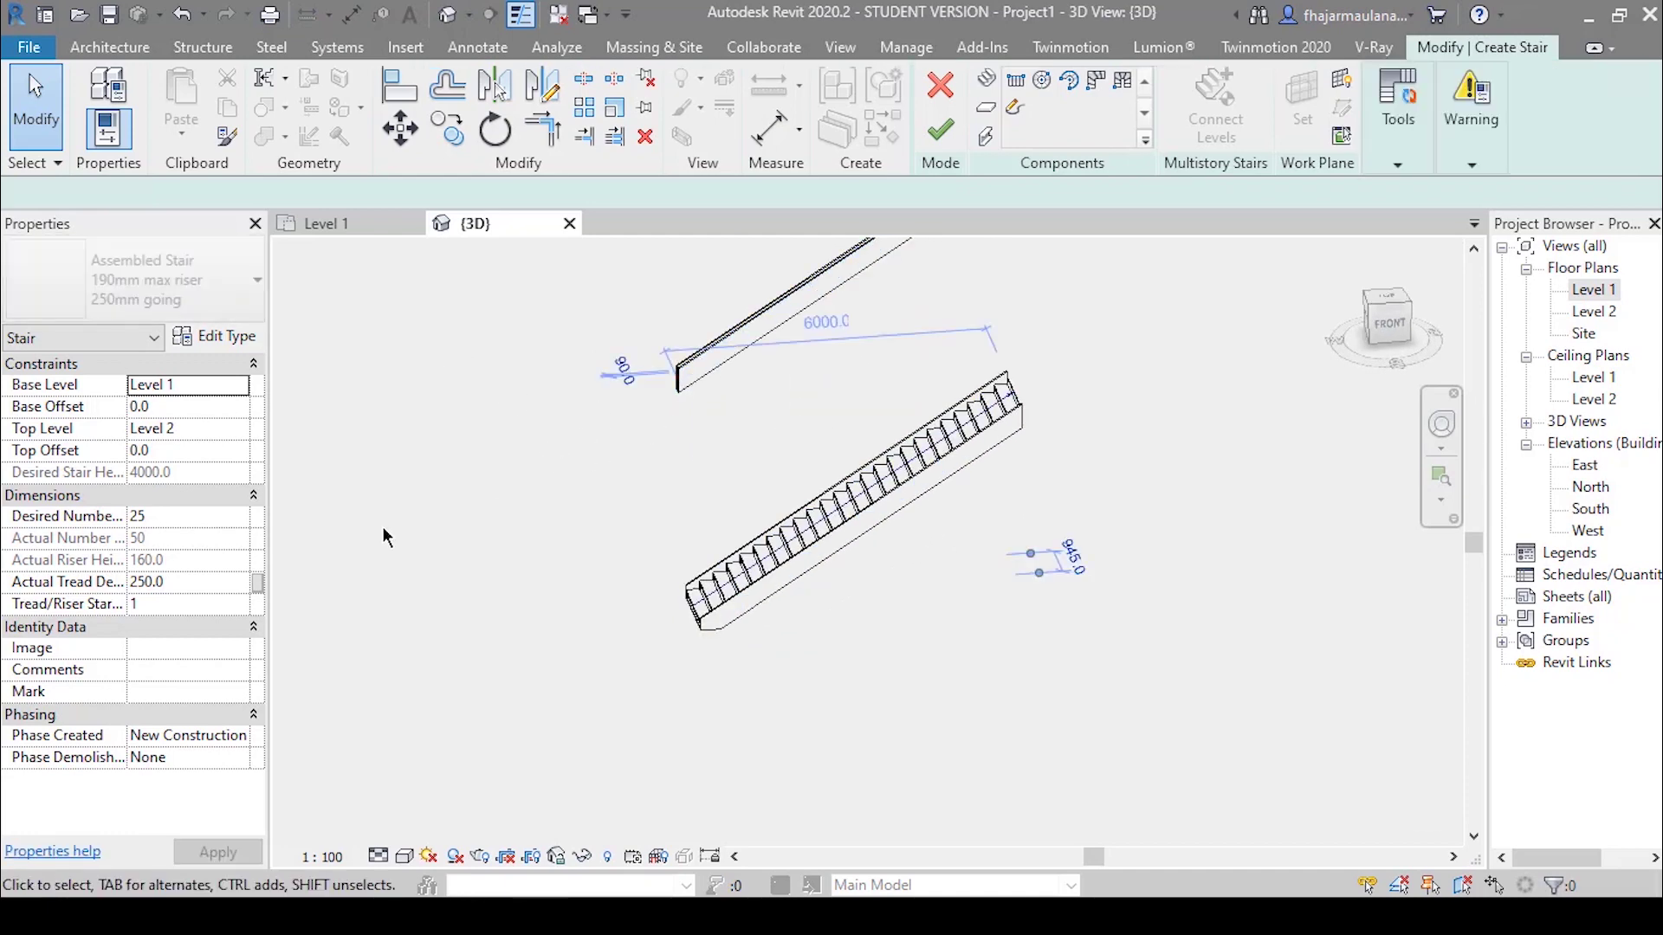
left_click(620, 468)
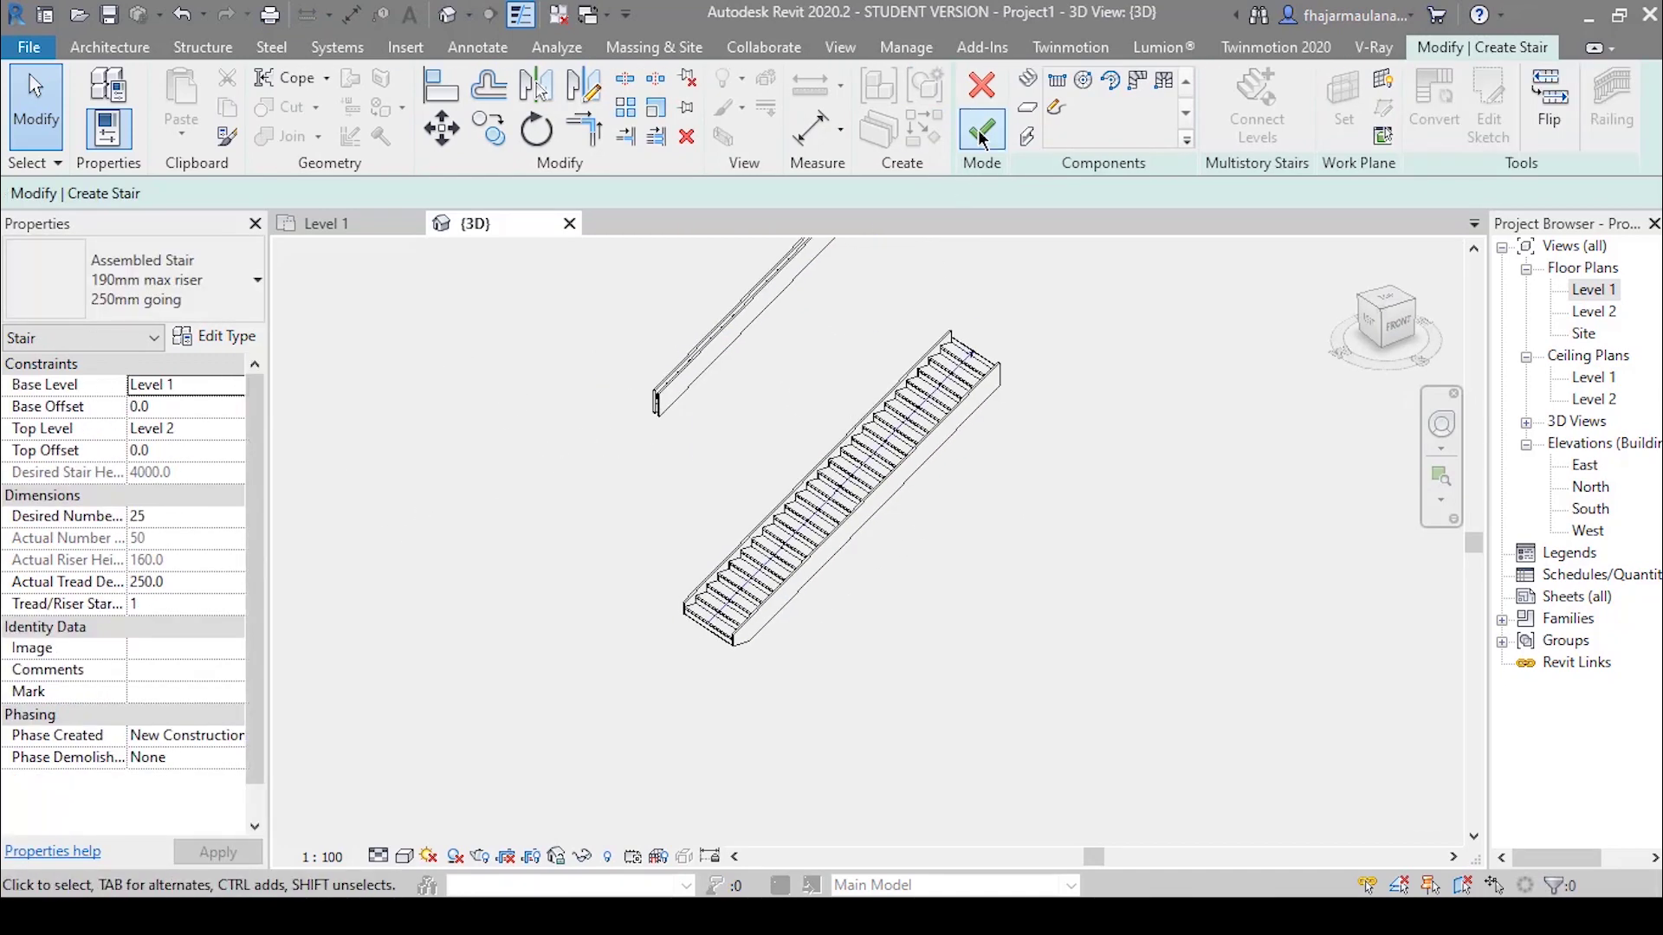
- Finish the current stair edit and draw a new 25-riser straight run on Level 1
left_click(940, 130)
mouse_move(734, 523)
middle_mouse_down("shift")
mouse_move(913, 680)
mouse_move(1066, 613)
mouse_move(881, 695)
middle_mouse_up("shift")
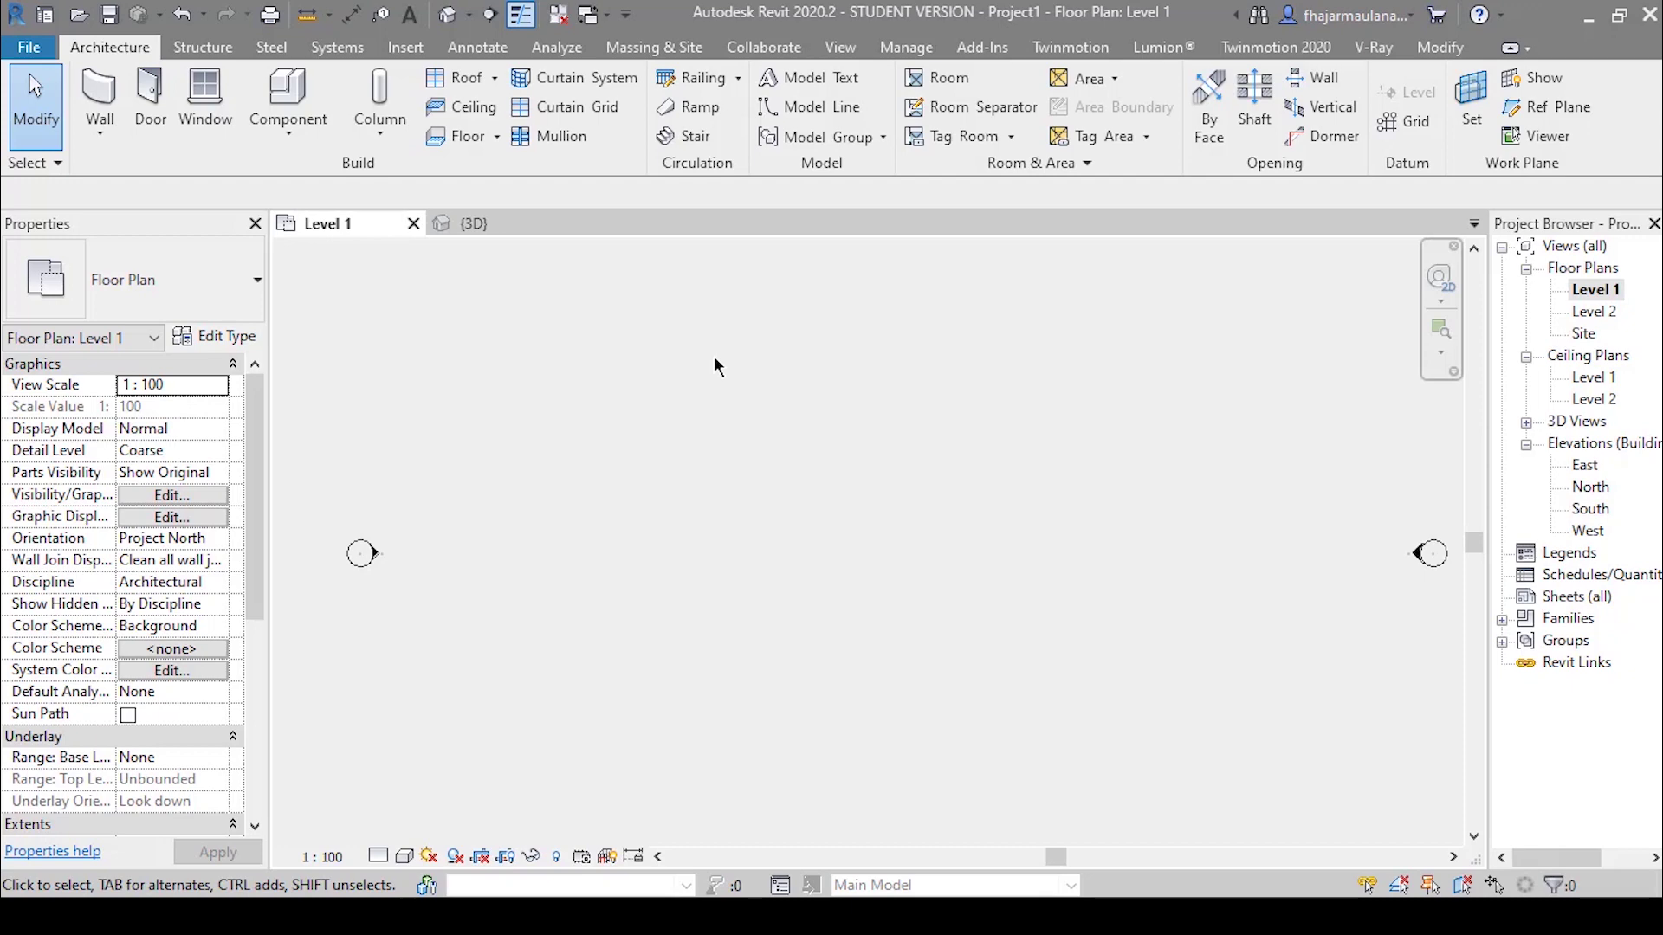
left_click(683, 138)
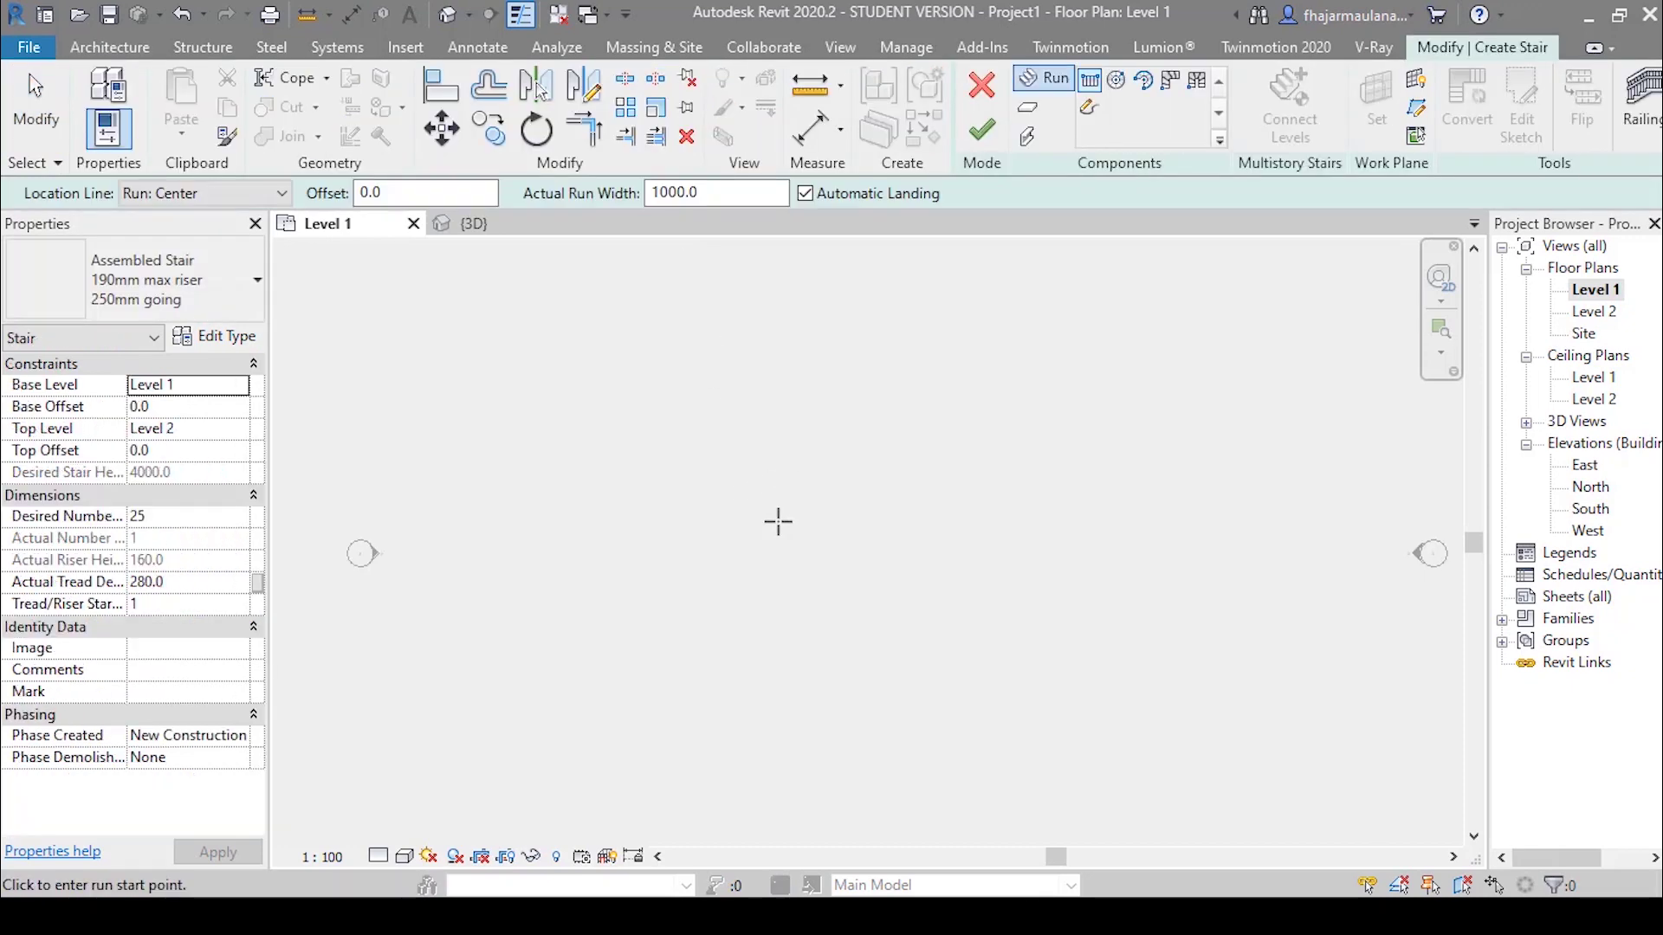
left_click(650, 520)
left_click(980, 518)
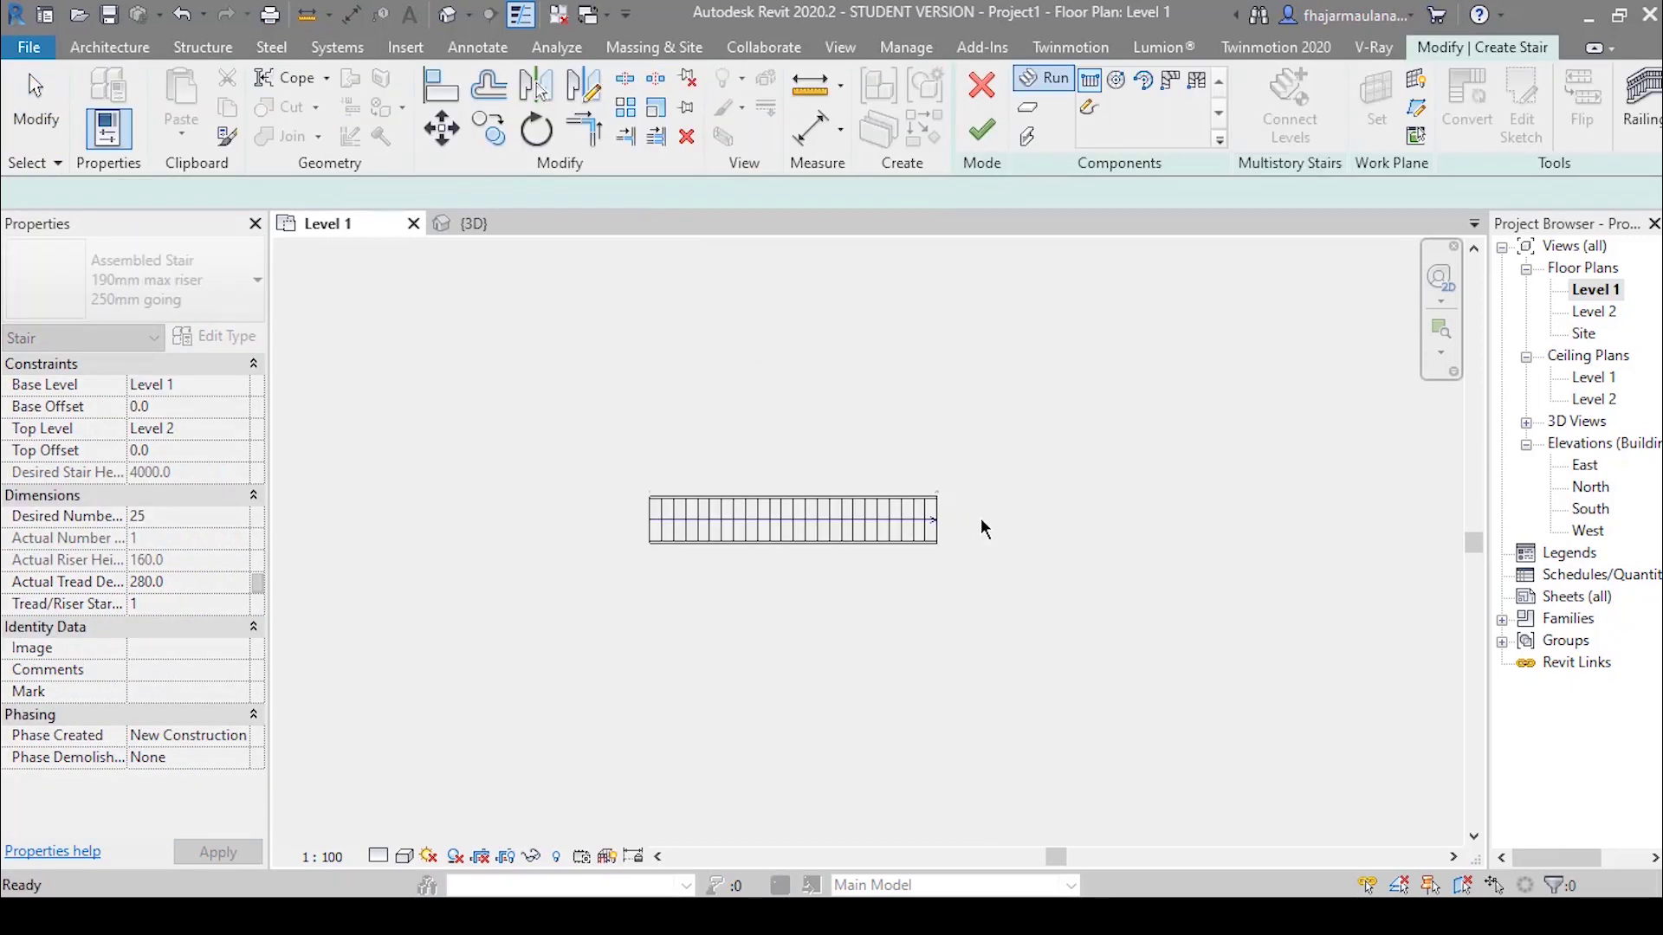
scroll(832, 598, "up", 3)
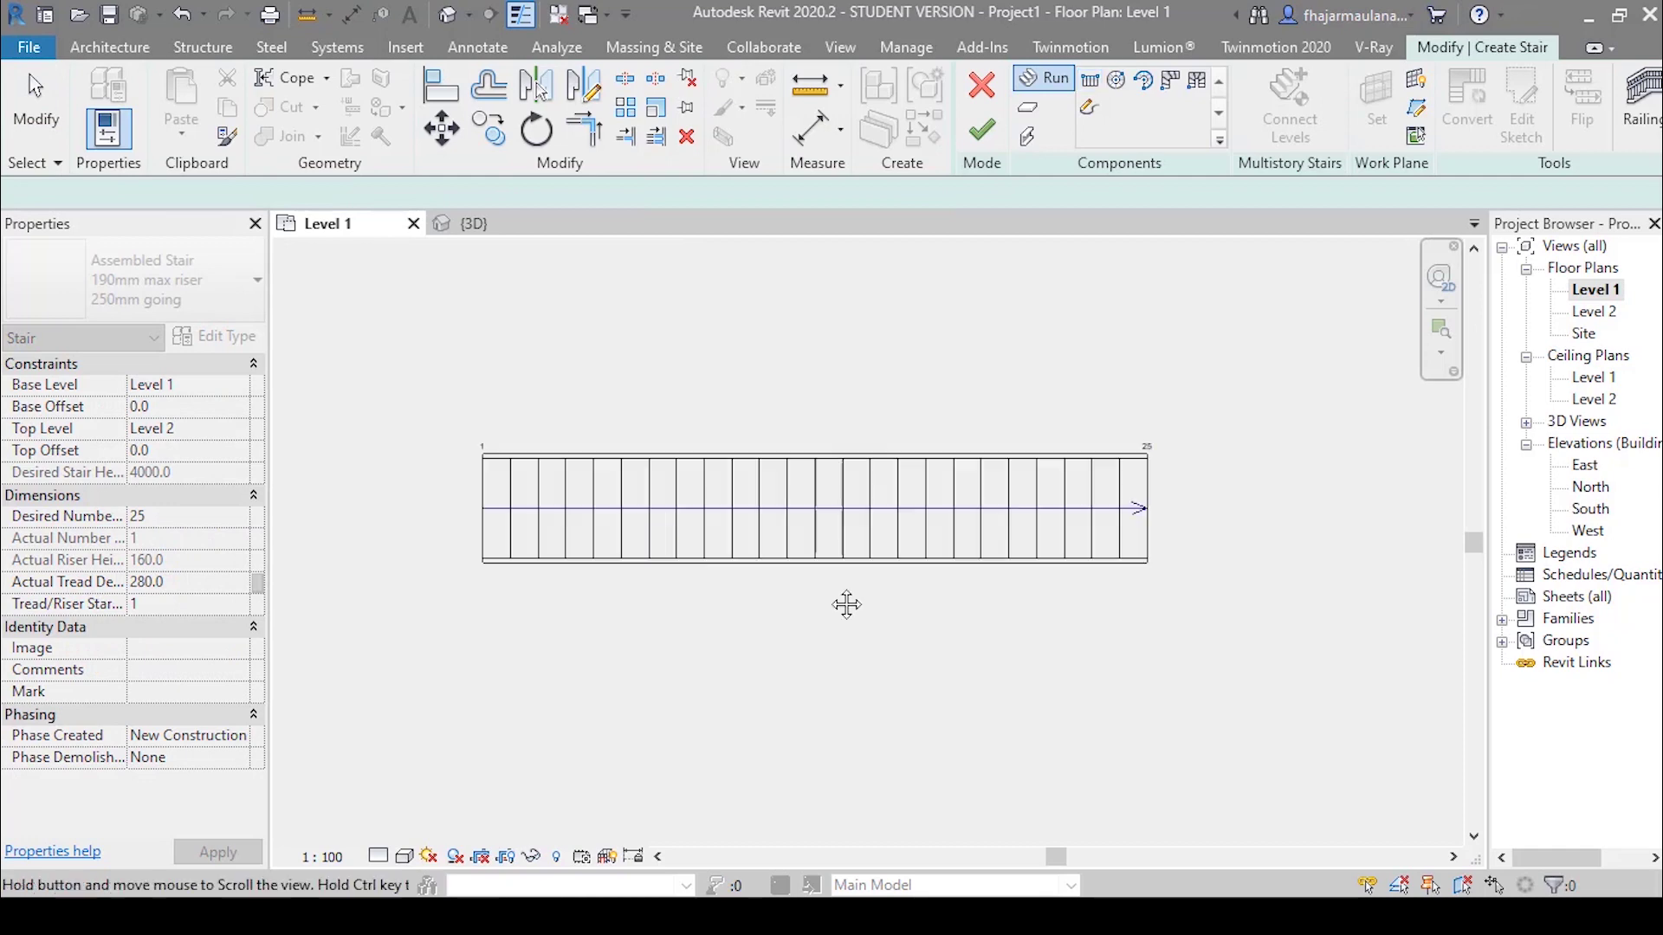
- Finish the new stair and view it with its railings in the default 3D view
left_click(984, 130)
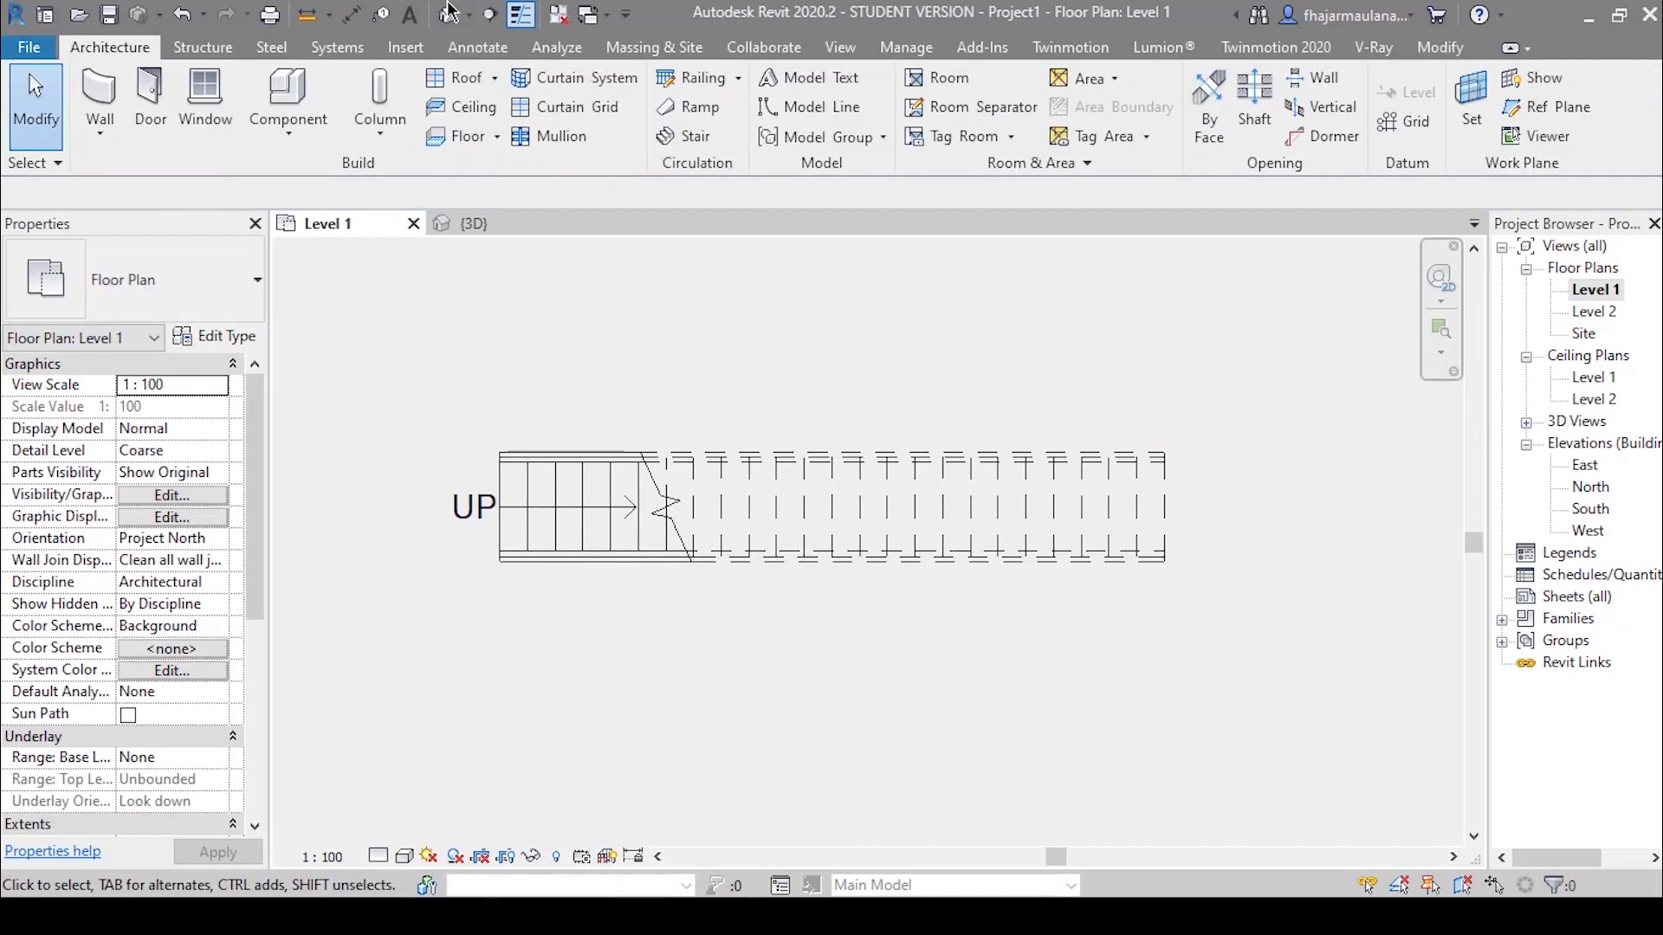
left_click(448, 15)
mouse_move(1084, 538)
middle_mouse_down("shift")
mouse_move(839, 710)
mouse_move(823, 791)
mouse_move(780, 650)
mouse_move(949, 726)
mouse_move(947, 668)
mouse_move(936, 700)
middle_mouse_up("shift")
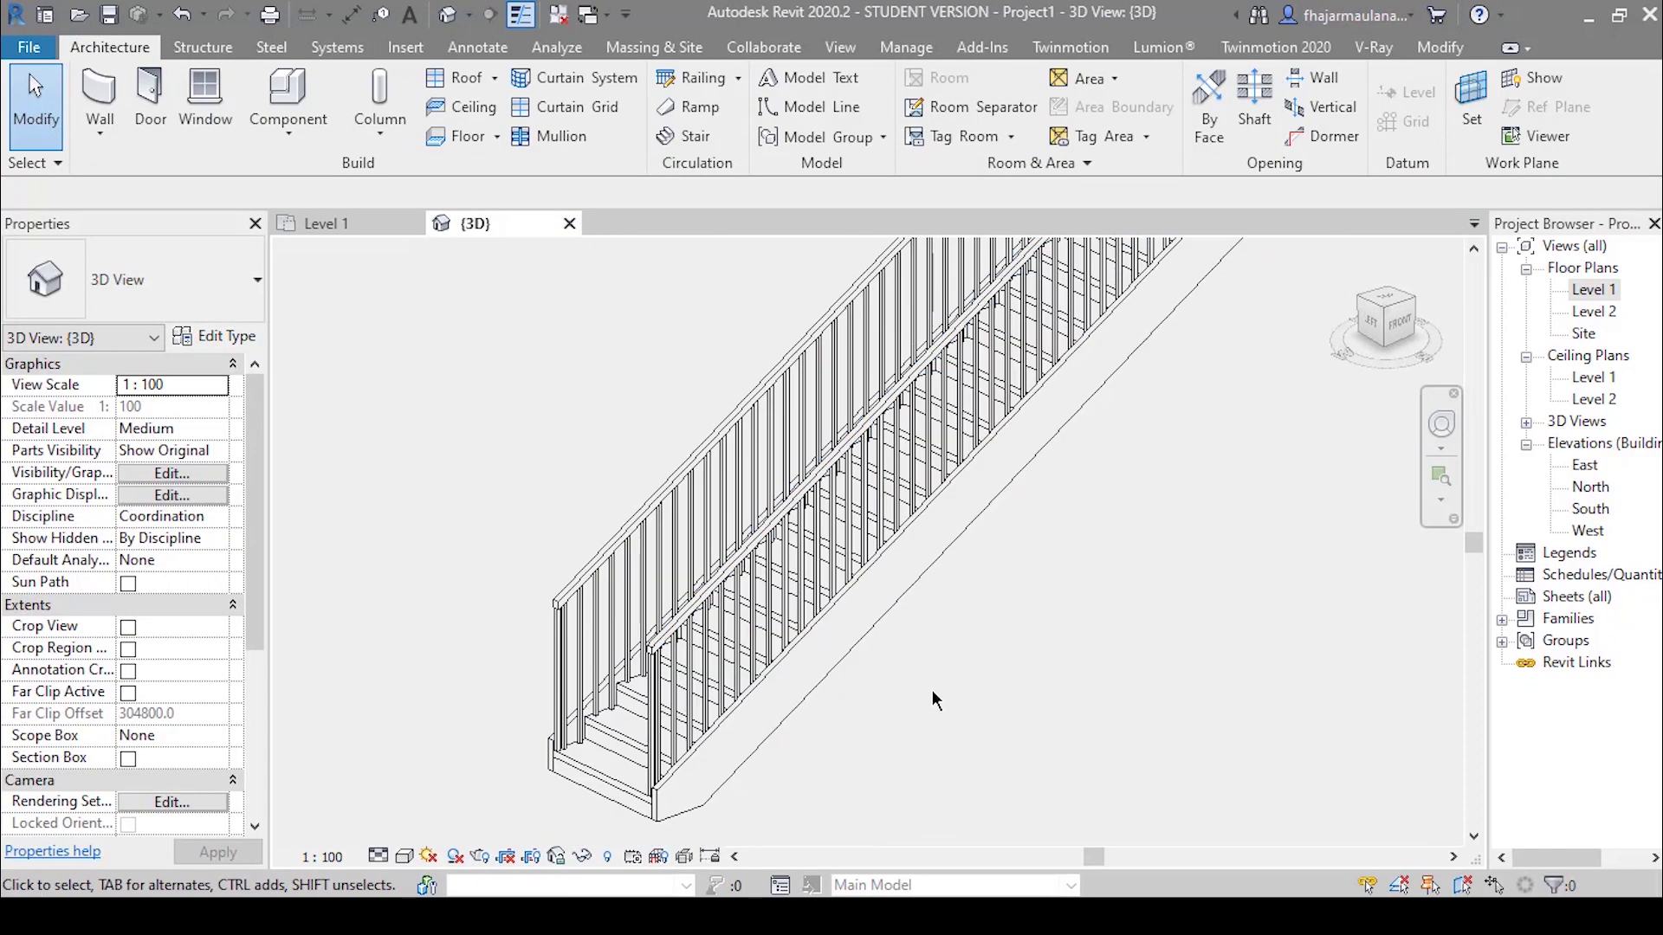
- Select both stair railings and switch them to the 900mm Pipe railing type
left_click(771, 526)
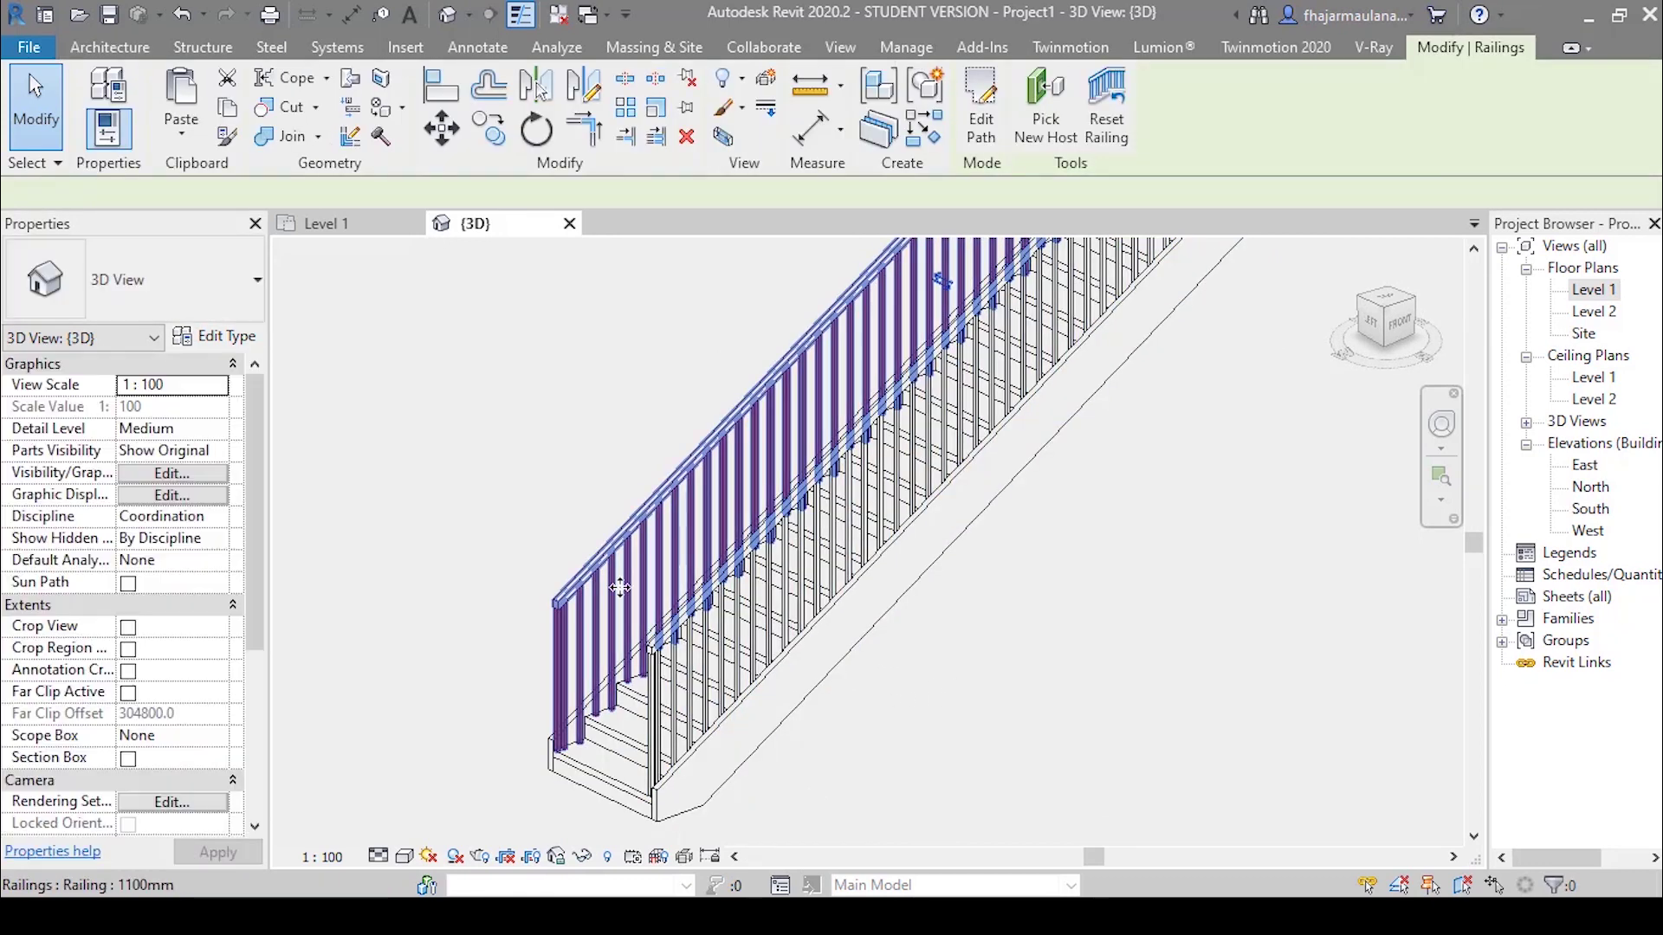
middle_click_drag(771, 526, 1034, 633, "shift")
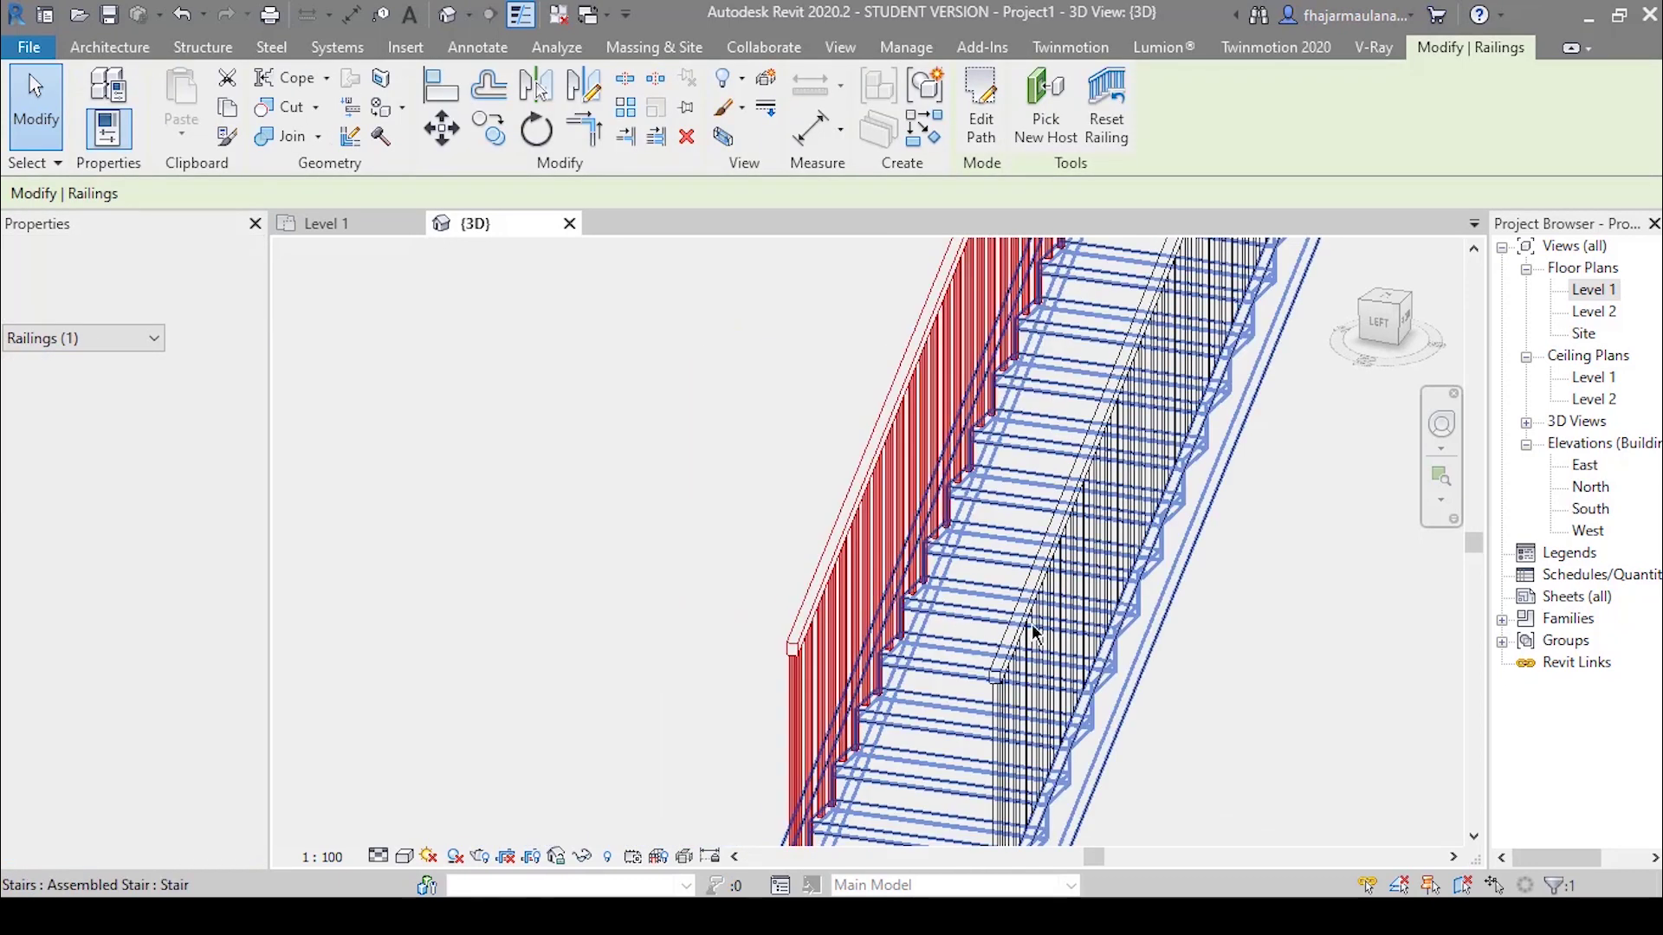
left_click(1009, 703, "ctrl")
middle_click_drag(1009, 704, 711, 606, "shift")
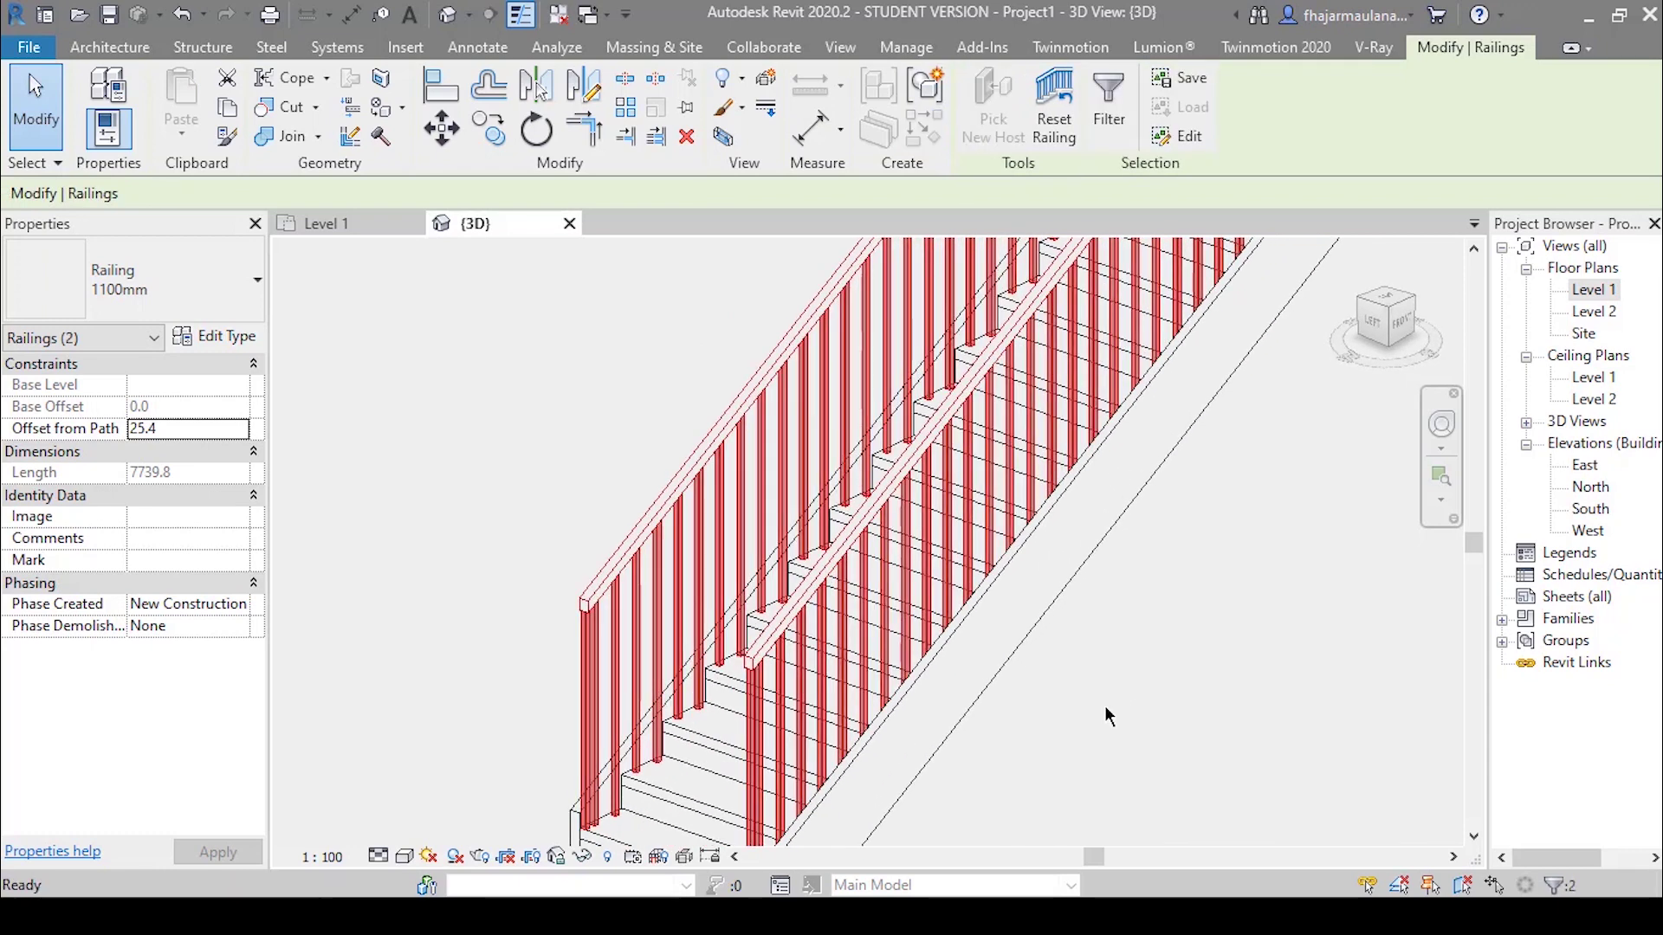
left_click(224, 286)
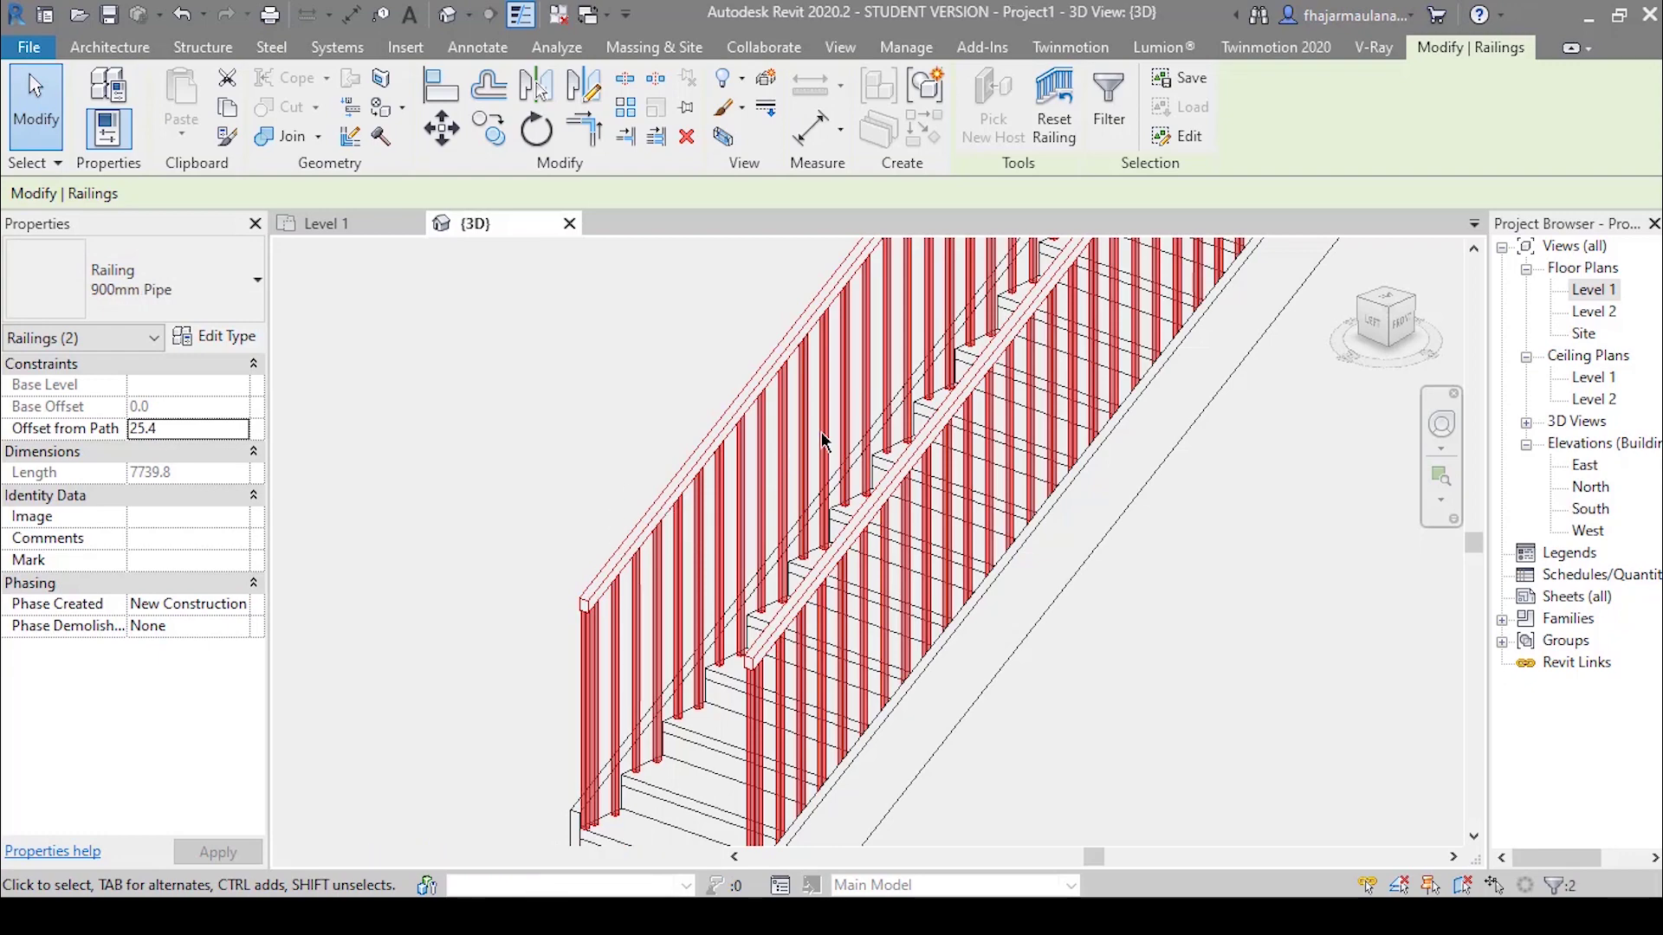
left_click(1174, 684)
mouse_move(1161, 684)
middle_mouse_down("shift")
mouse_move(917, 688)
mouse_move(895, 654)
mouse_move(894, 669)
mouse_move(624, 679)
mouse_move(685, 613)
mouse_move(750, 661)
mouse_move(1234, 729)
mouse_move(1154, 620)
mouse_move(1479, 340)
middle_mouse_up("shift")
scroll(1155, 620, "down", 3)
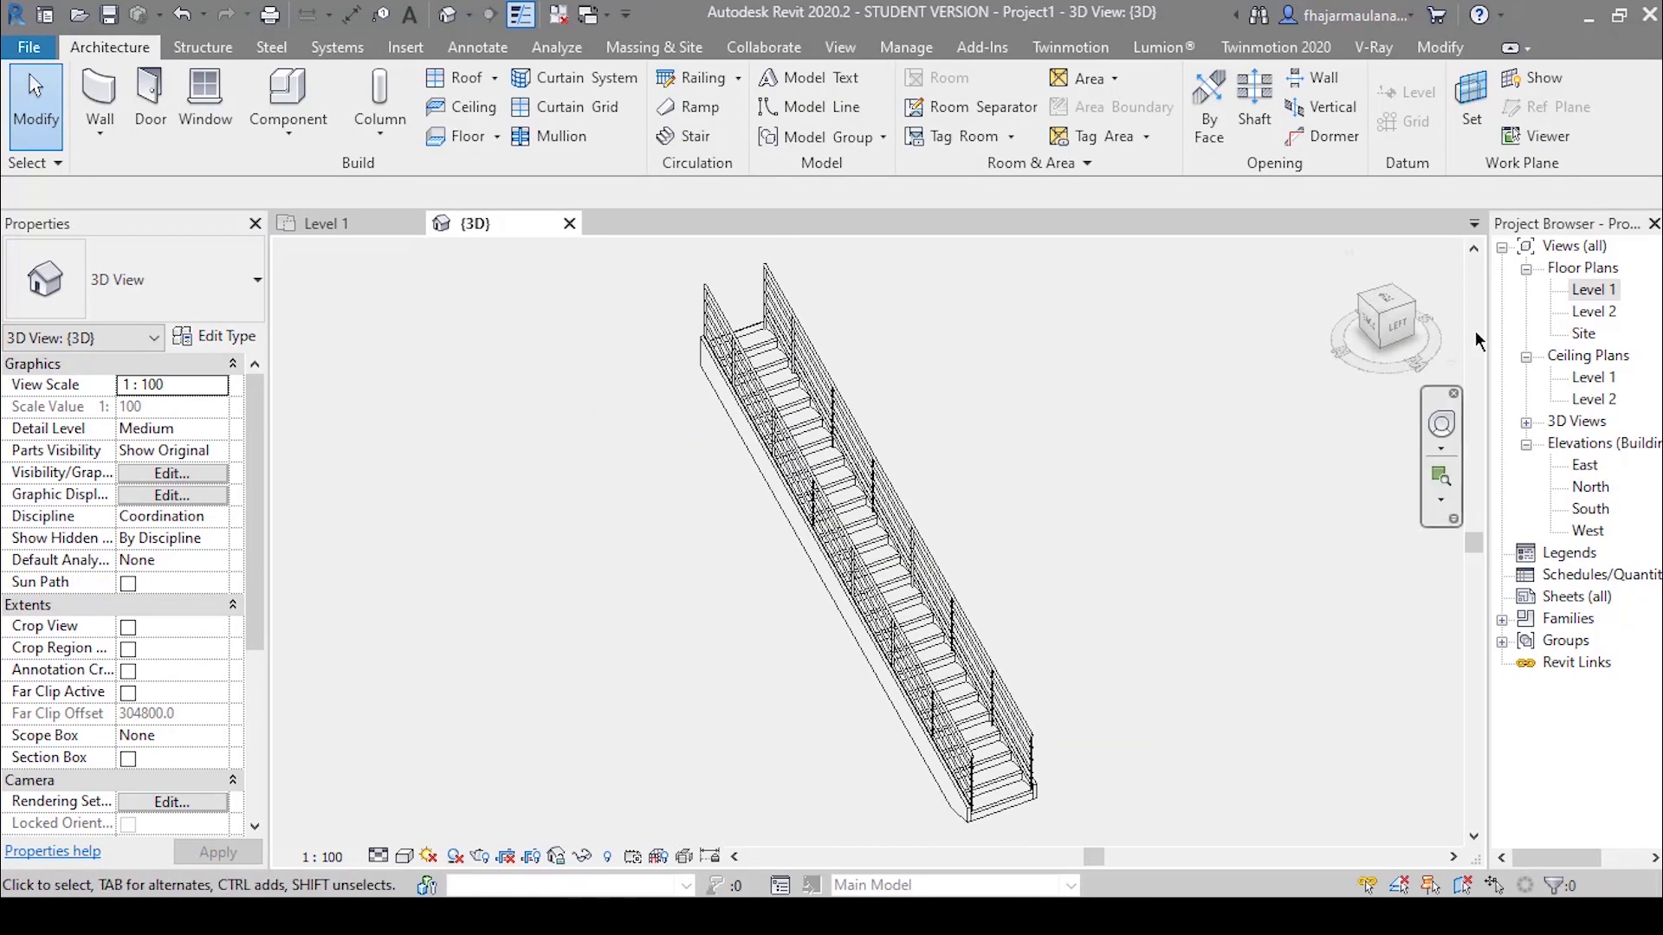
- On the Level 1 plan, delete the straight stair and begin a new stair
double_click(1594, 289)
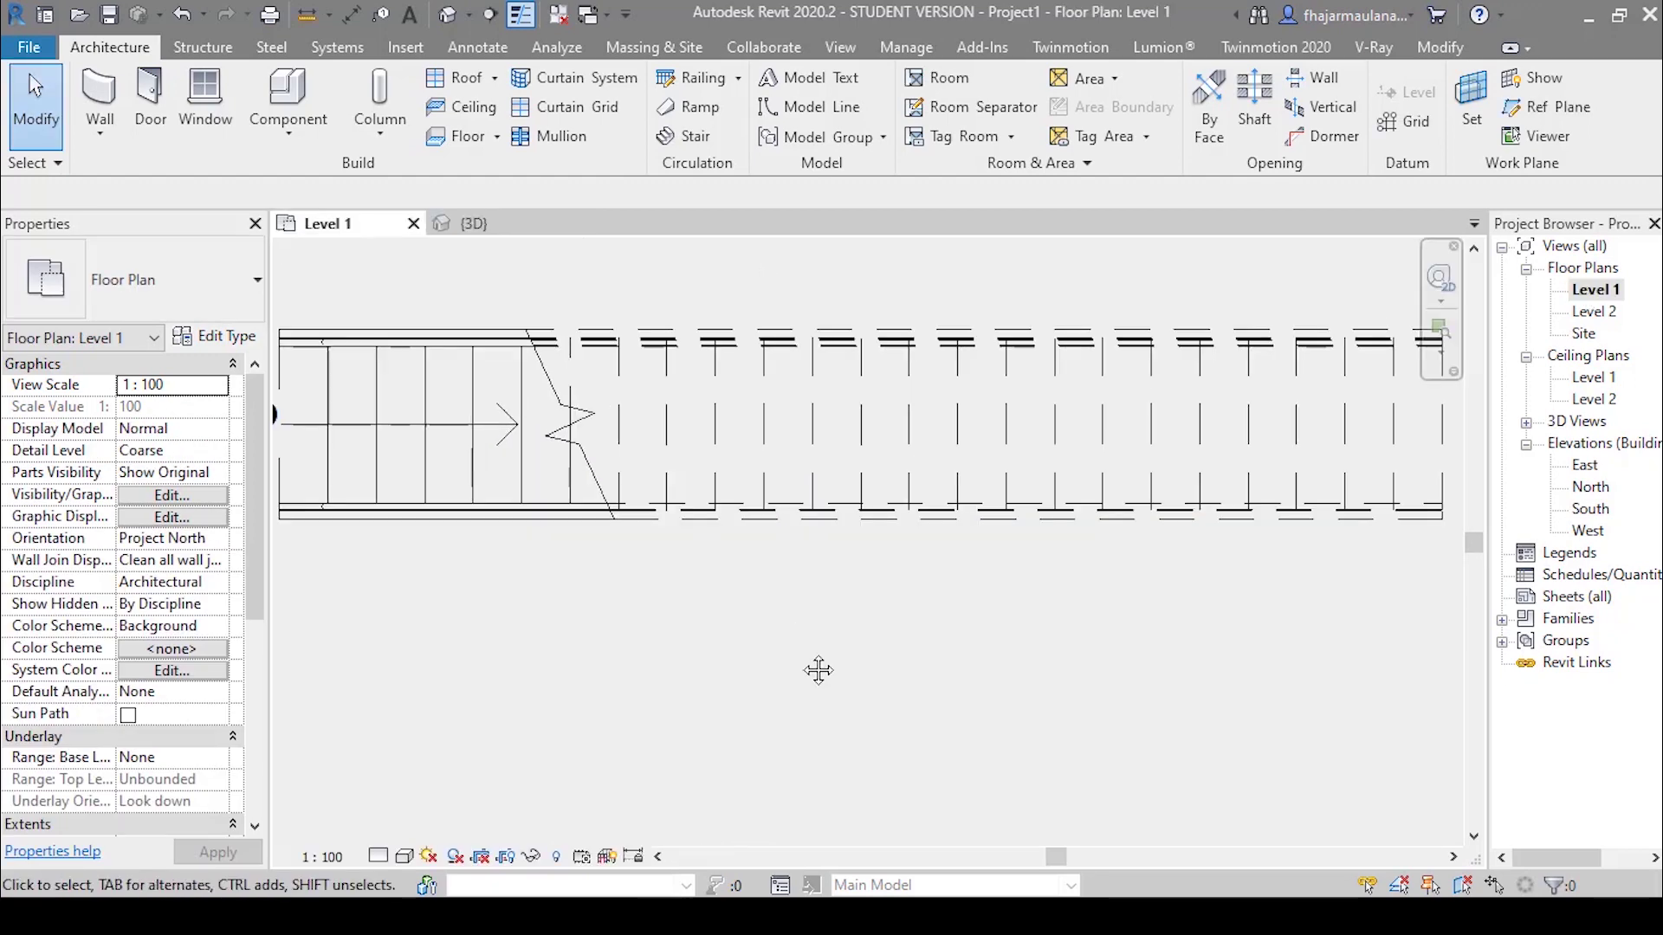
scroll(814, 676, "down", 1)
scroll(922, 702, "down", 2)
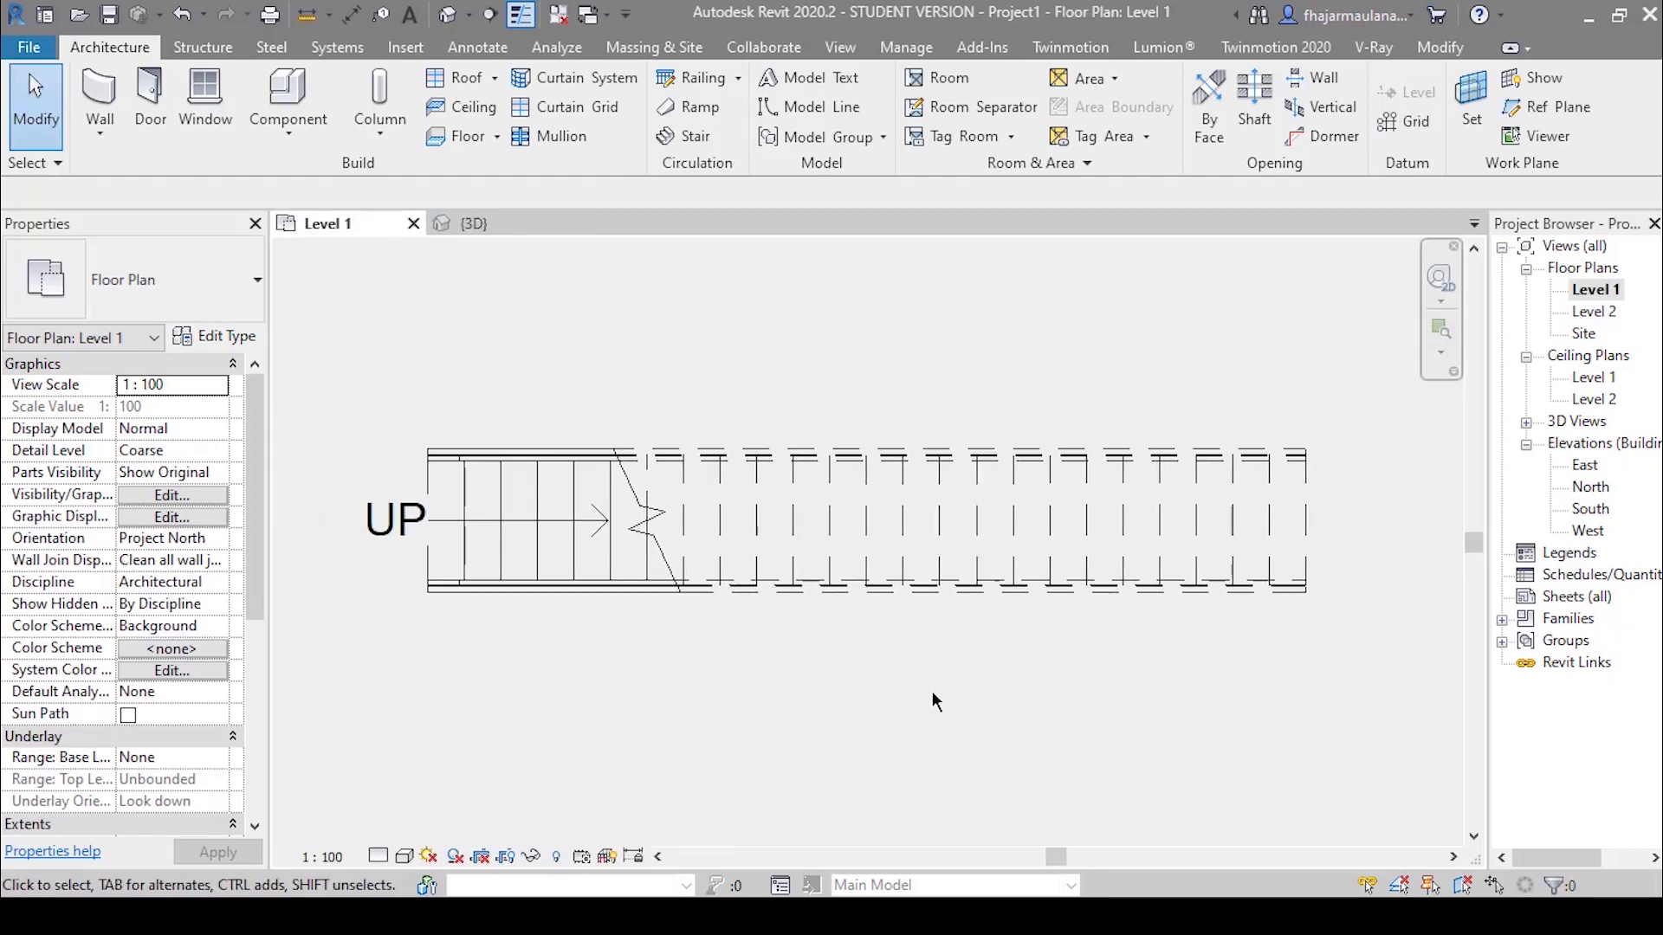
middle_click_drag(835, 684, 993, 782)
scroll(589, 607, "down", 1)
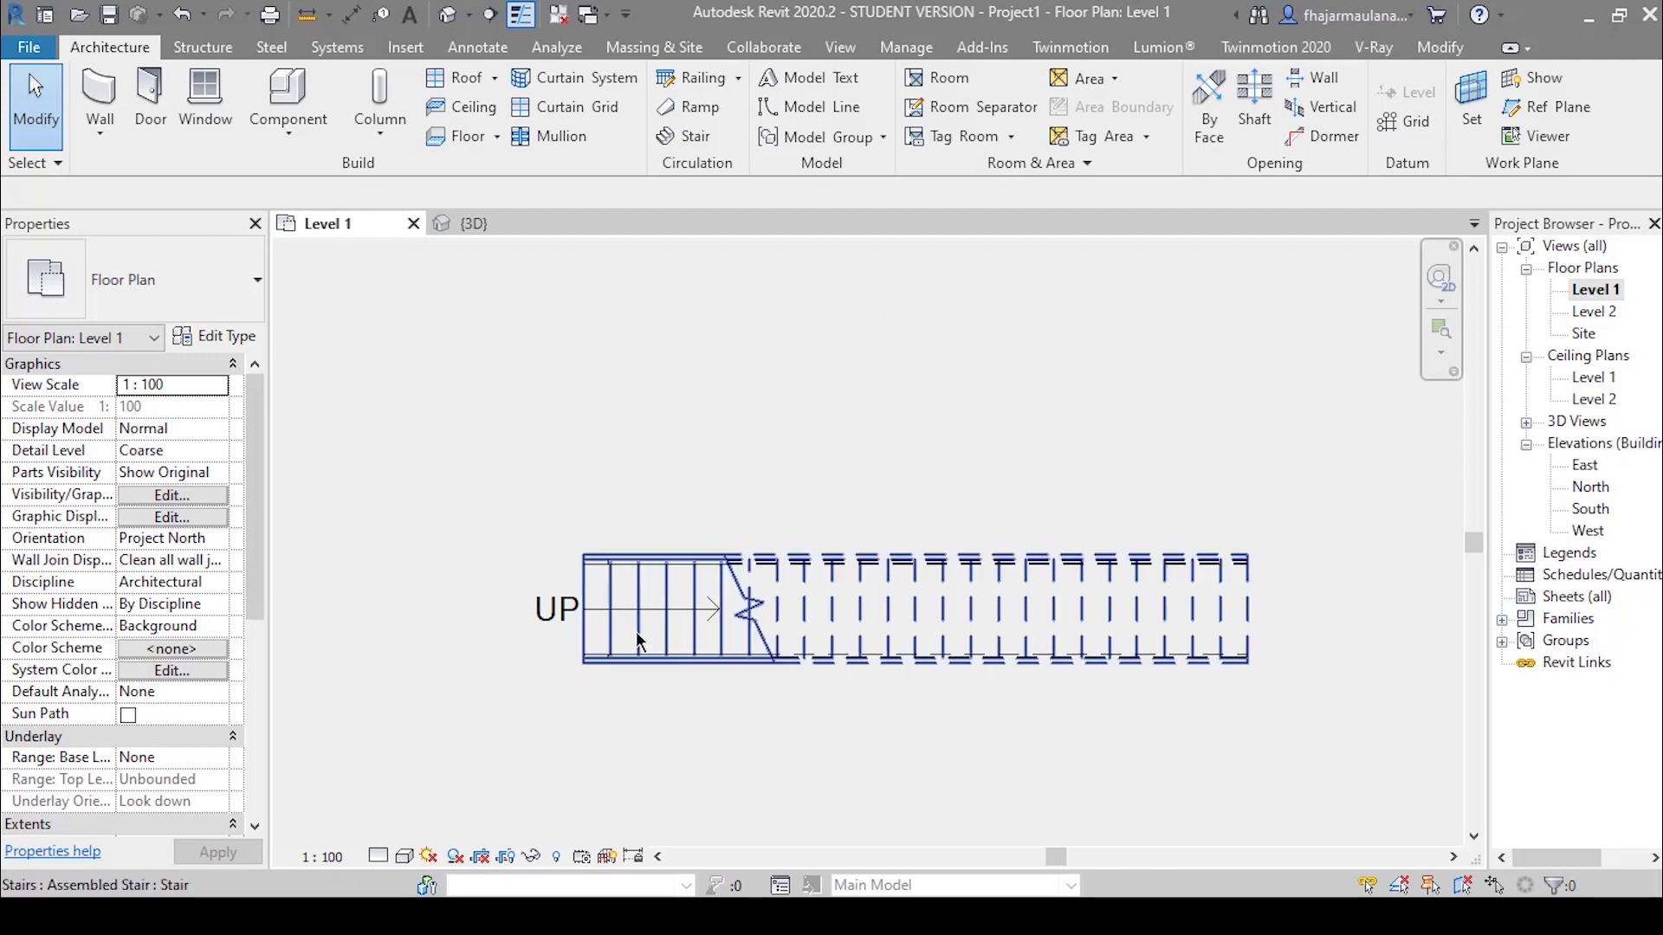
left_click(1093, 612)
key("Delete")
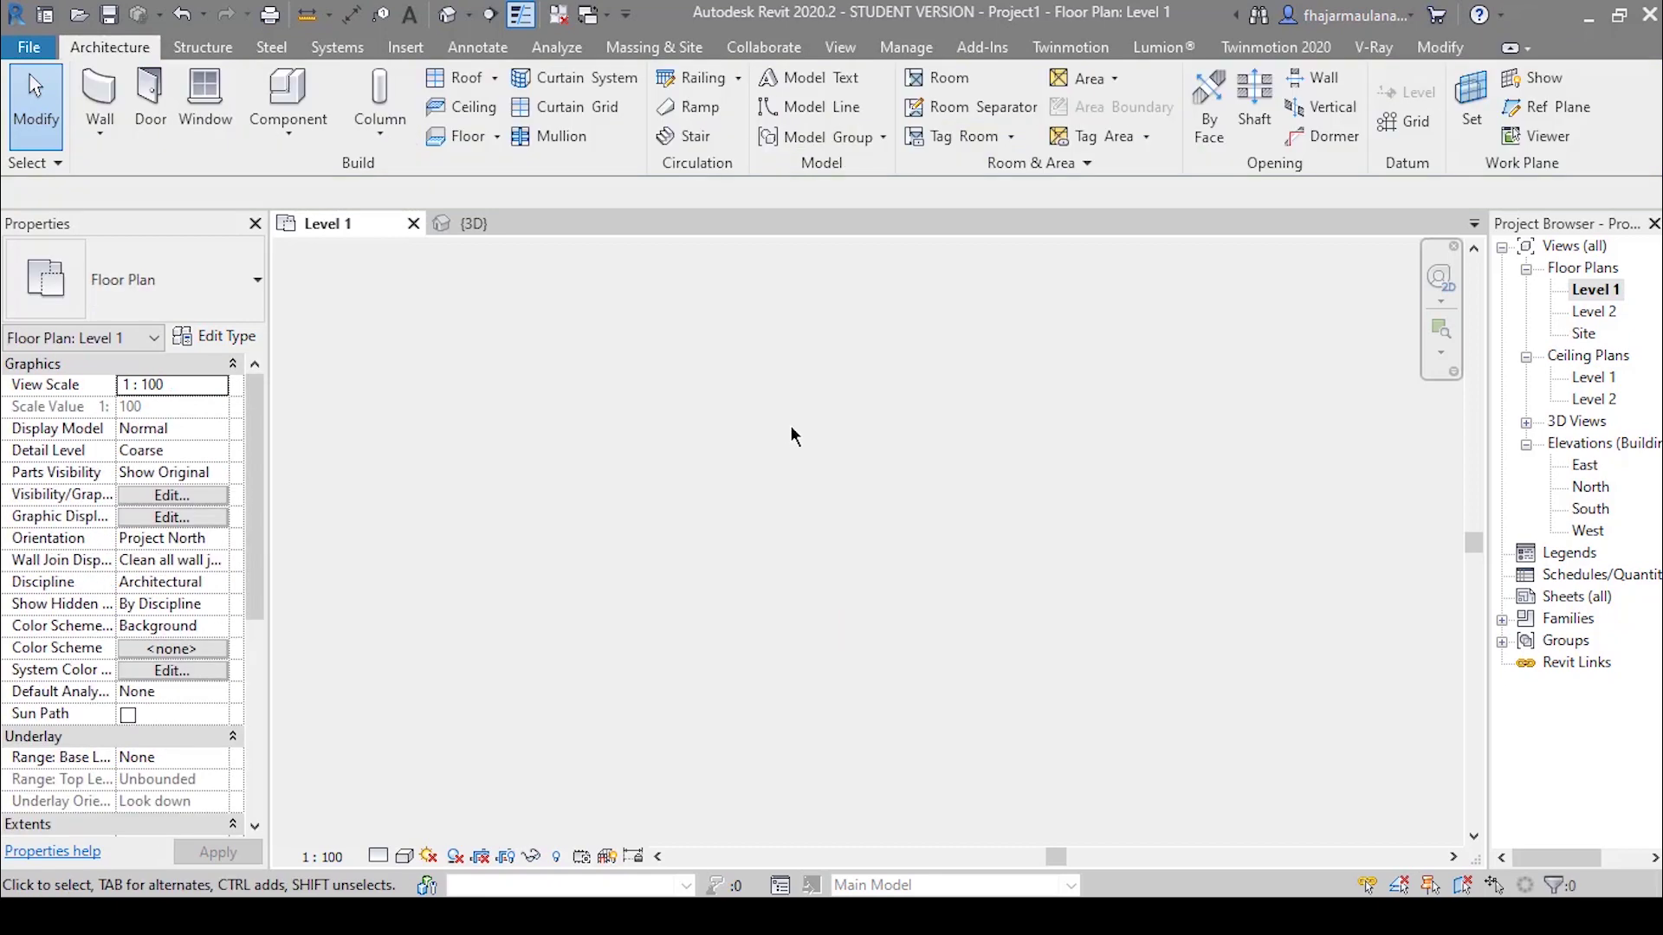
left_click(691, 139)
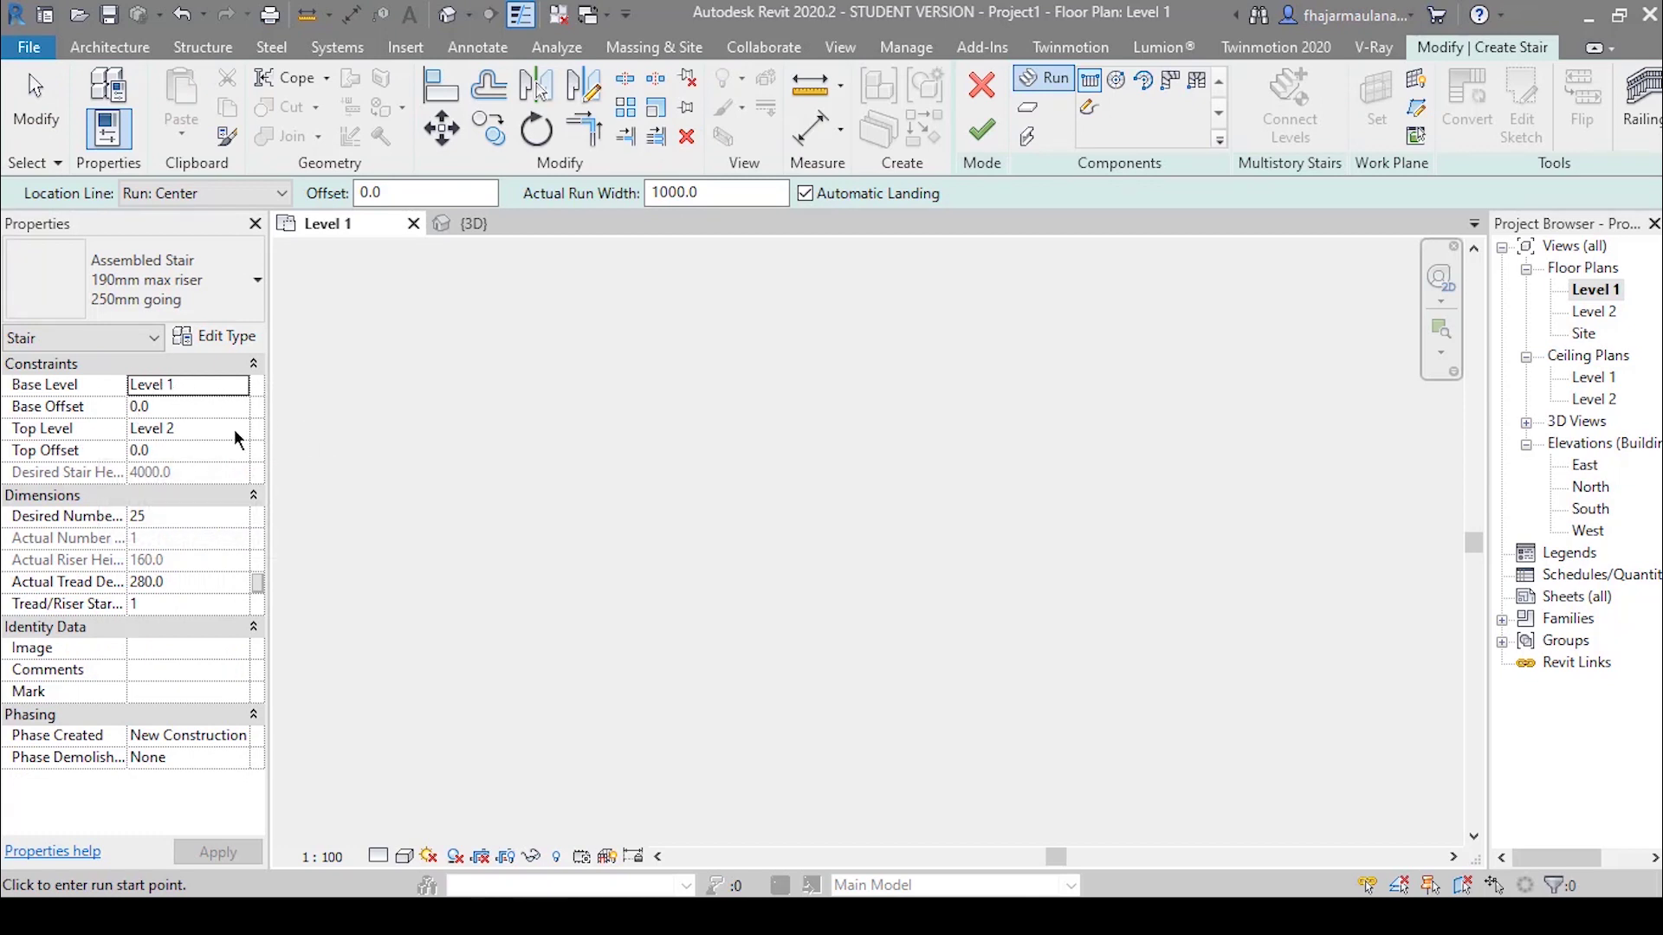
- Sketch the first 14-riser run along the bottom of the Level 1 plan
left_click(774, 572)
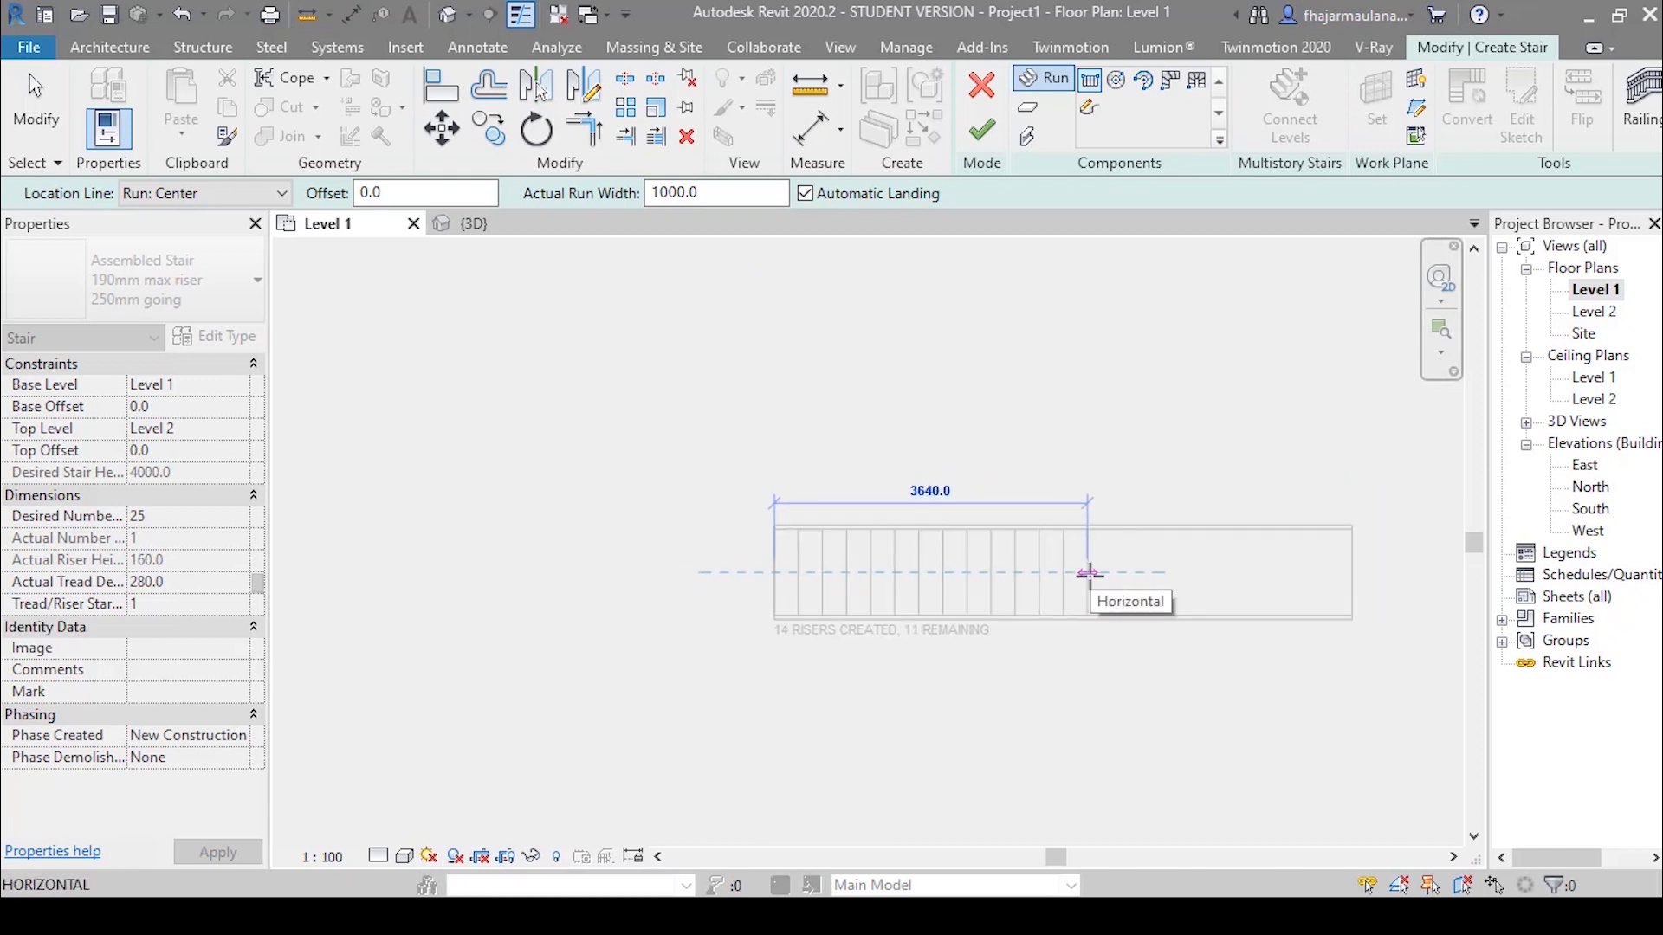
left_click(1088, 573)
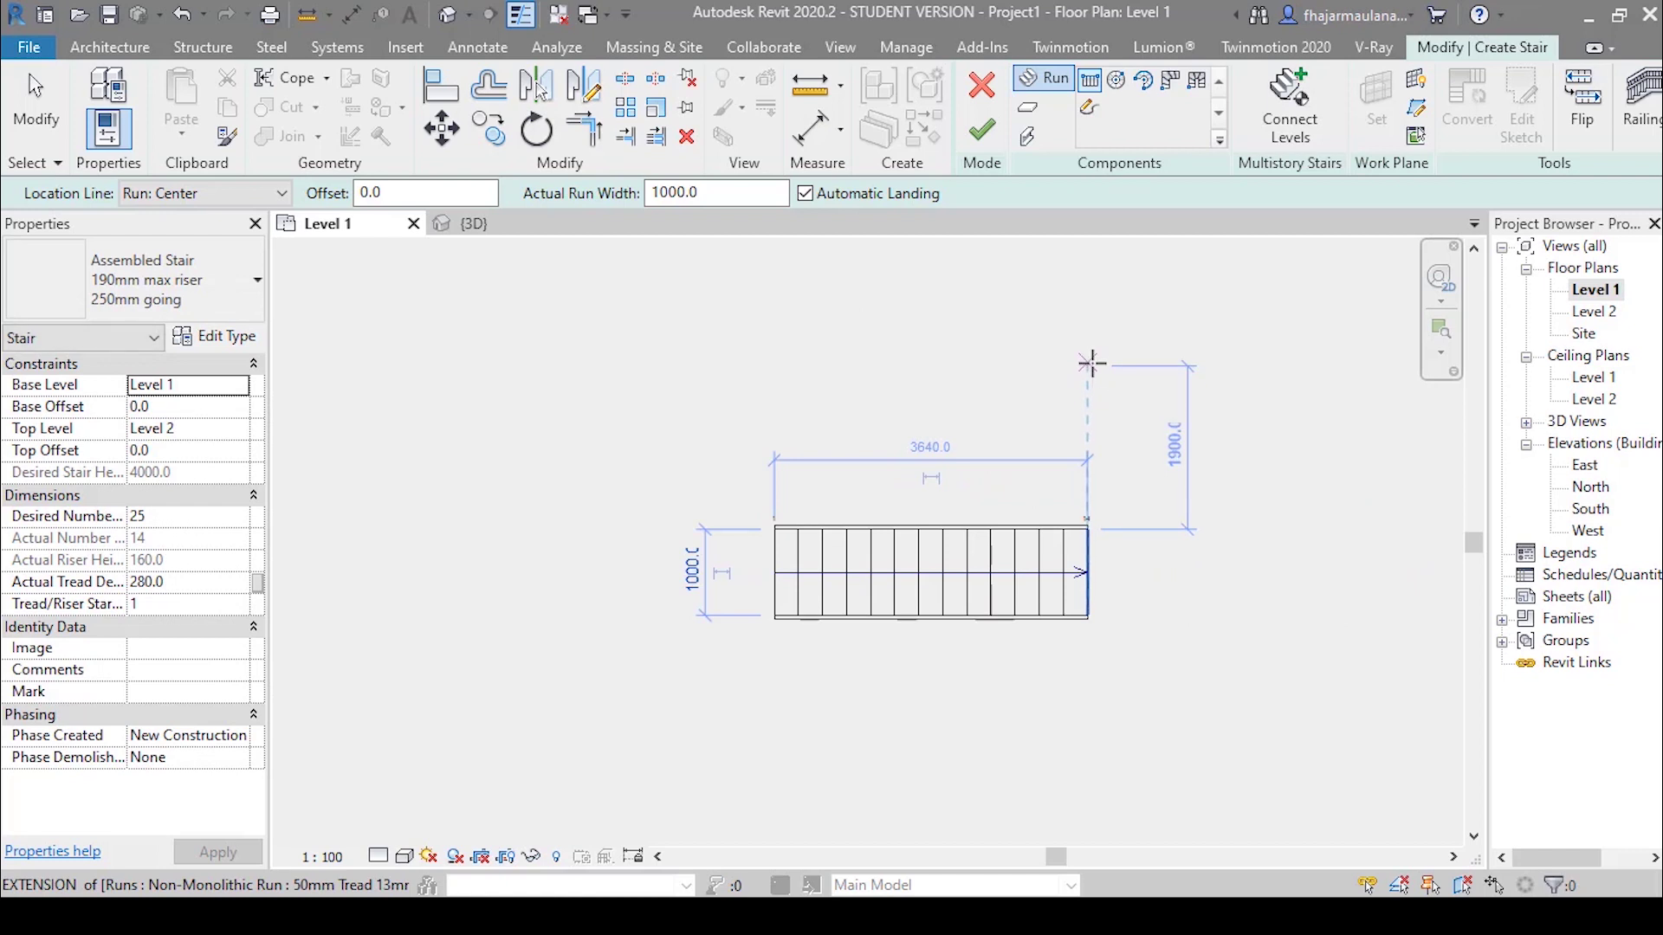
middle_click_drag(1091, 364, 1068, 475)
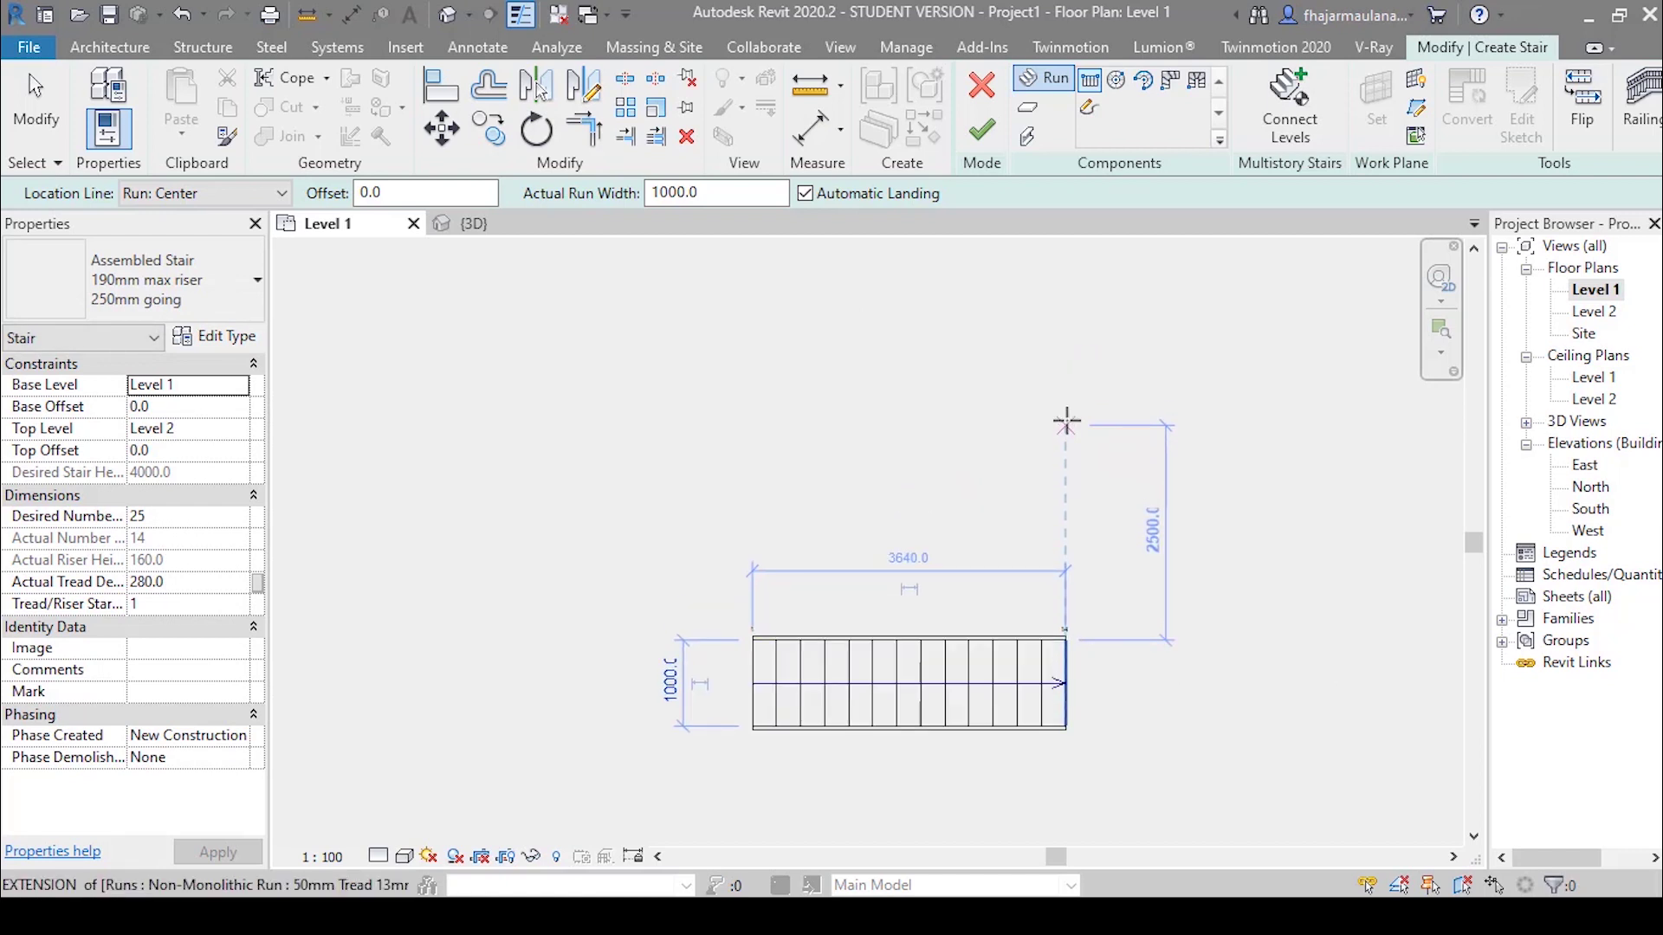
- Add the parallel return run above, joined by a landing, and finish the U-shaped stair
left_click(1063, 466)
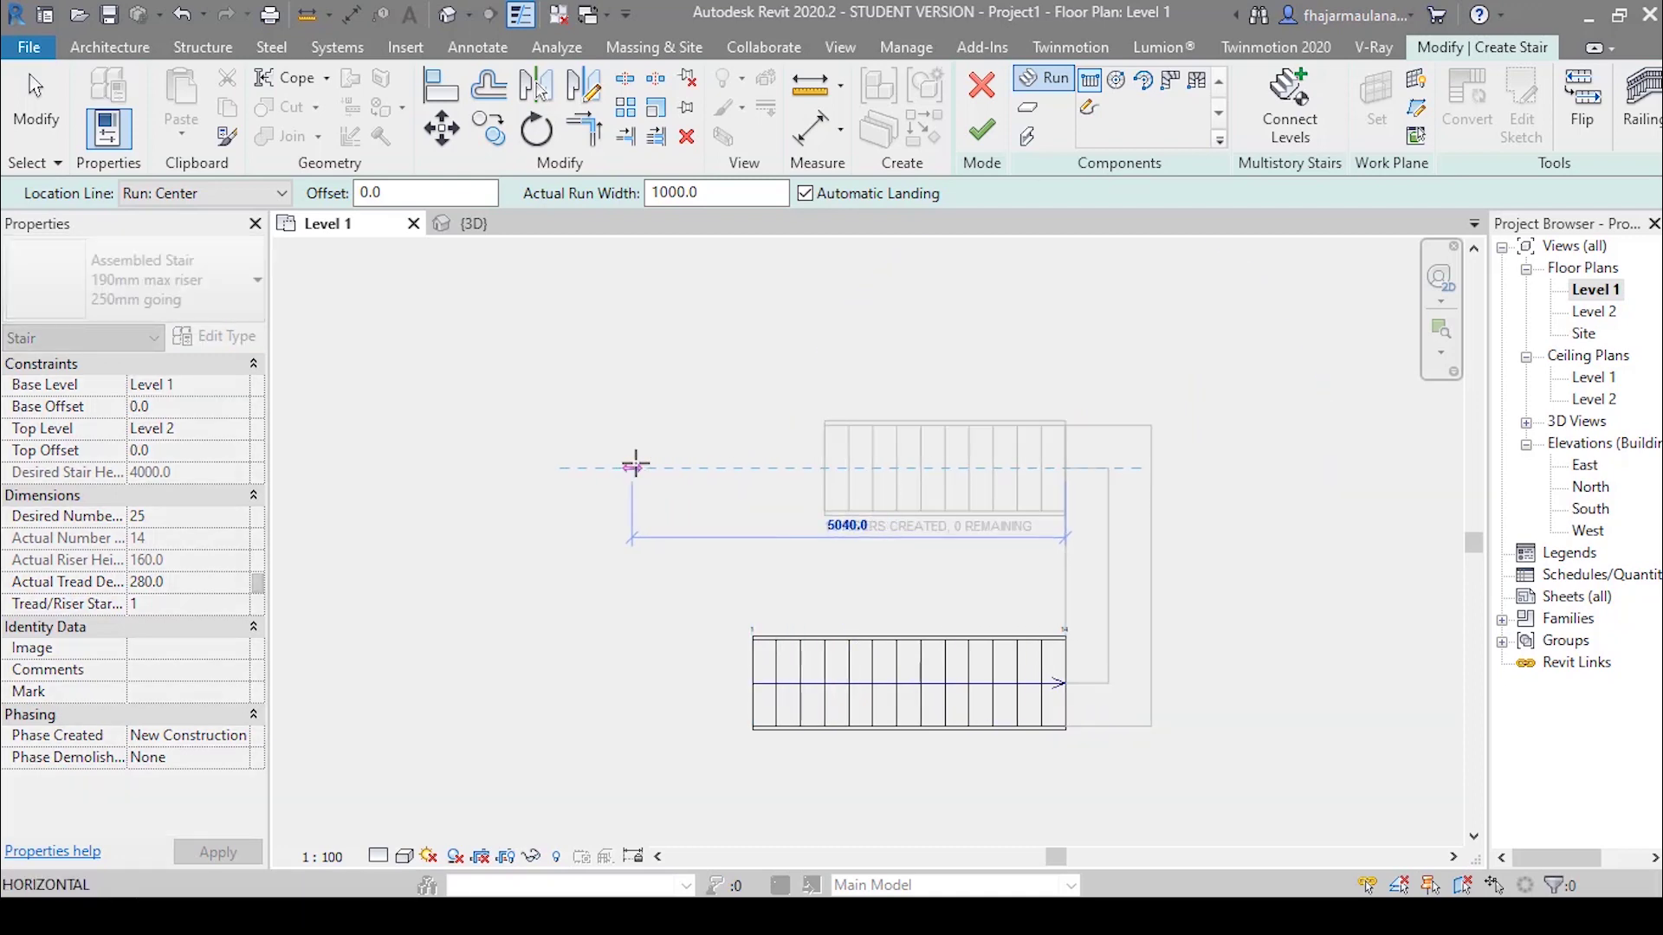
left_click(606, 466)
key("Escape")
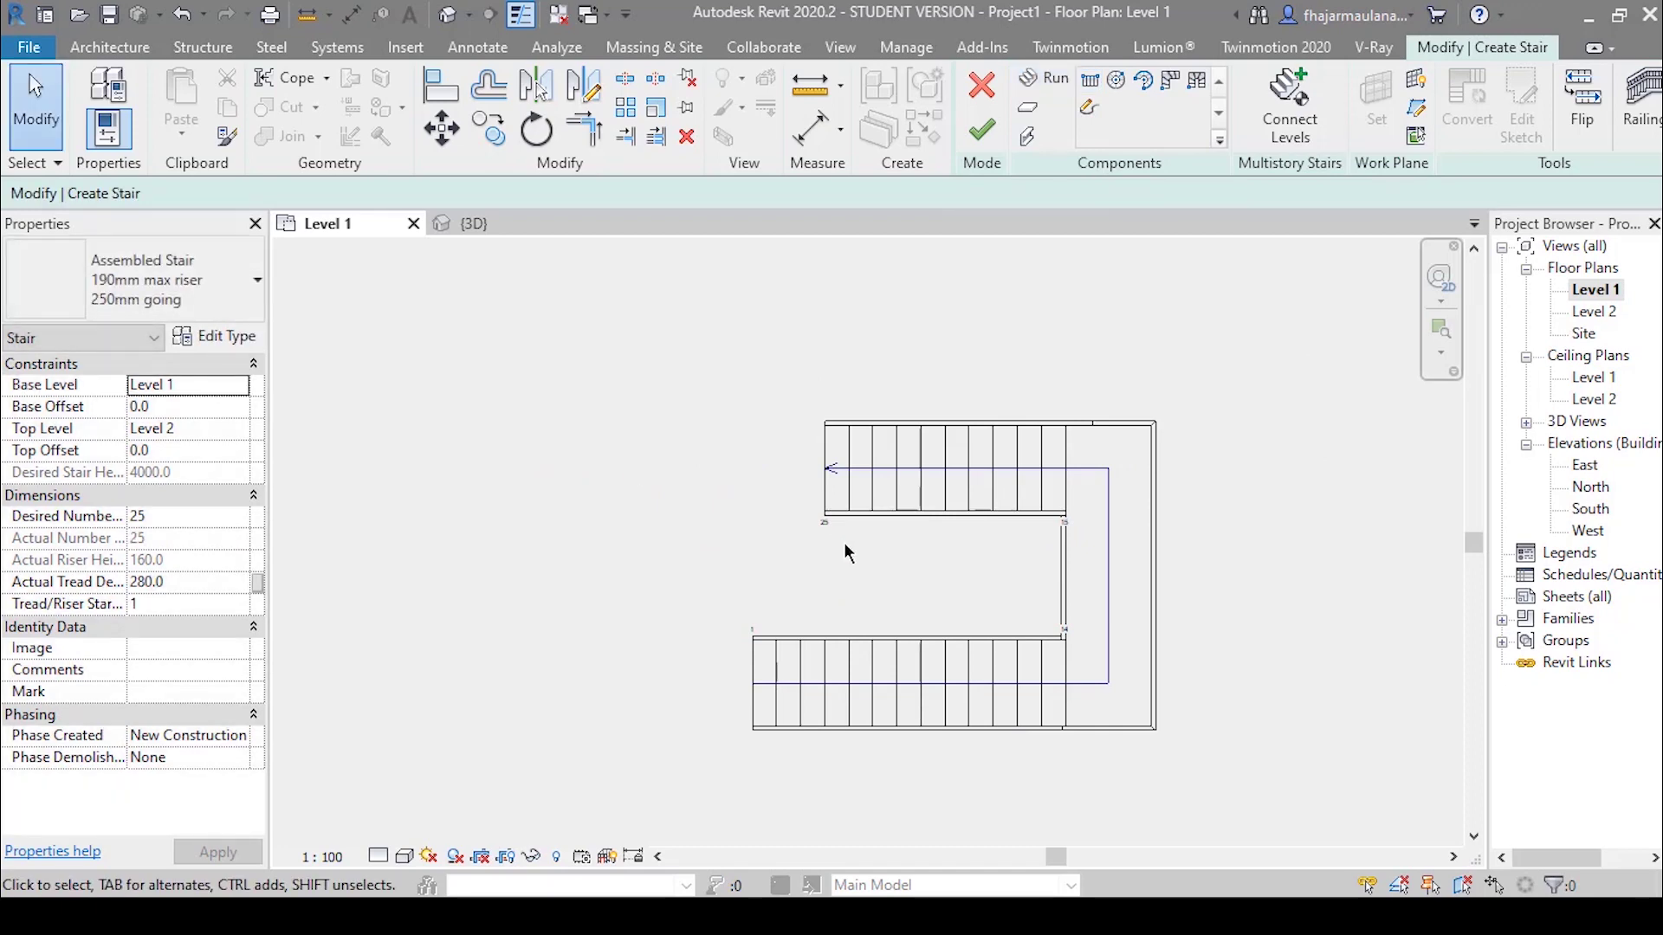
scroll(844, 542, "up", 2)
middle_click_drag(932, 587, 861, 578)
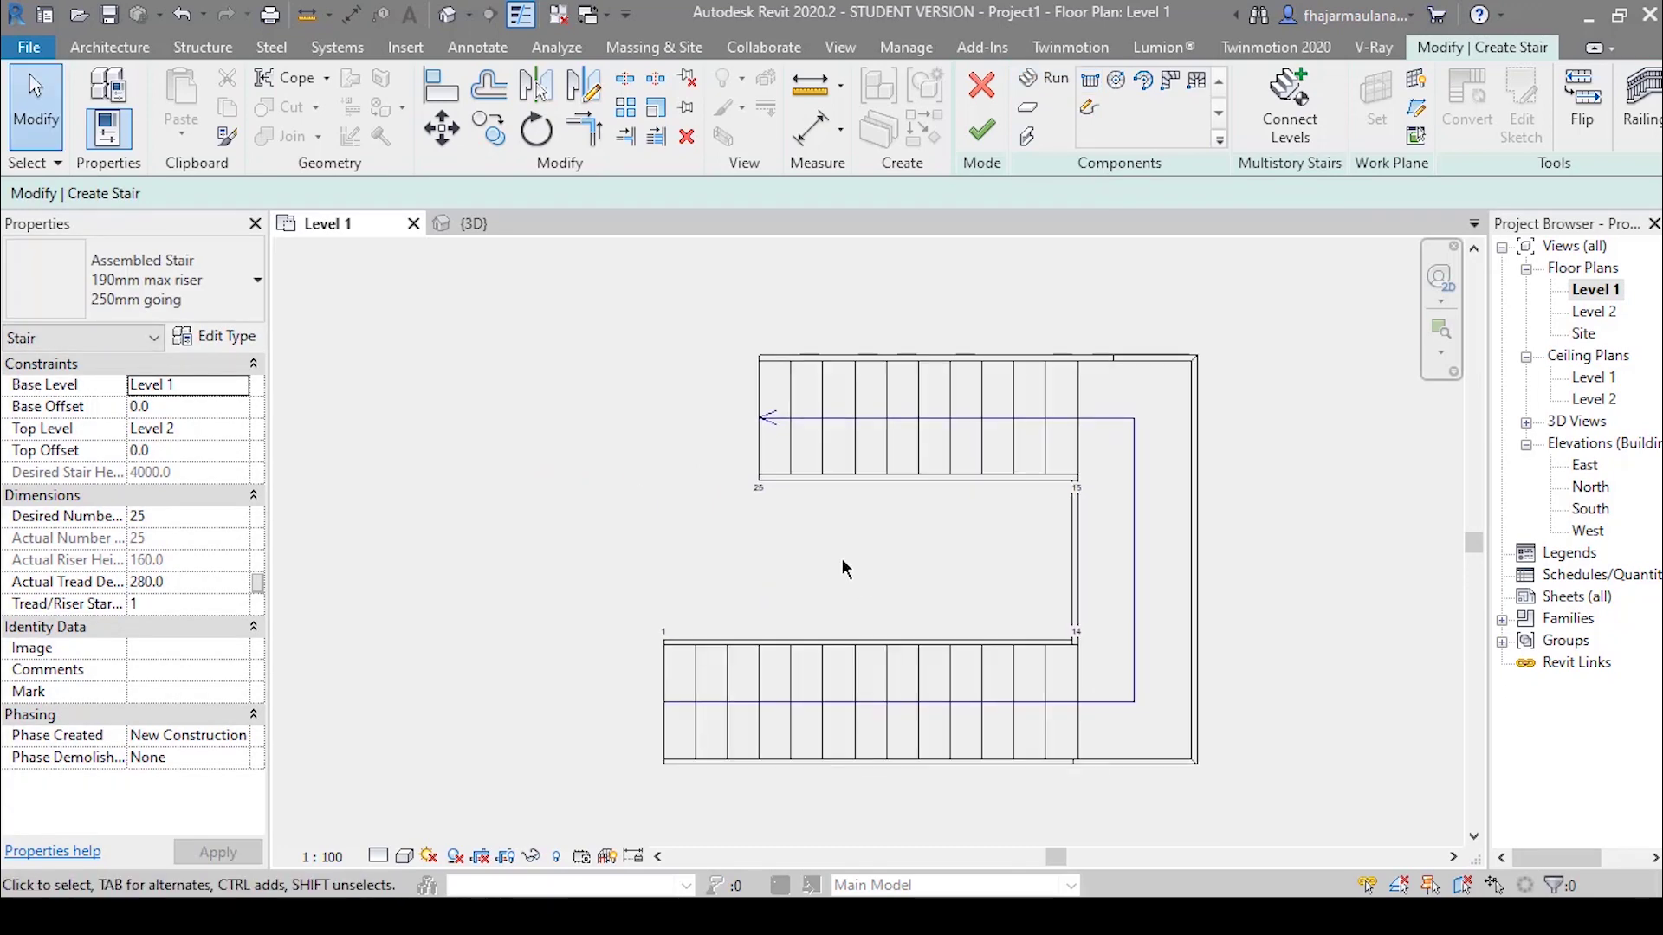
scroll(1094, 656, "down", 1)
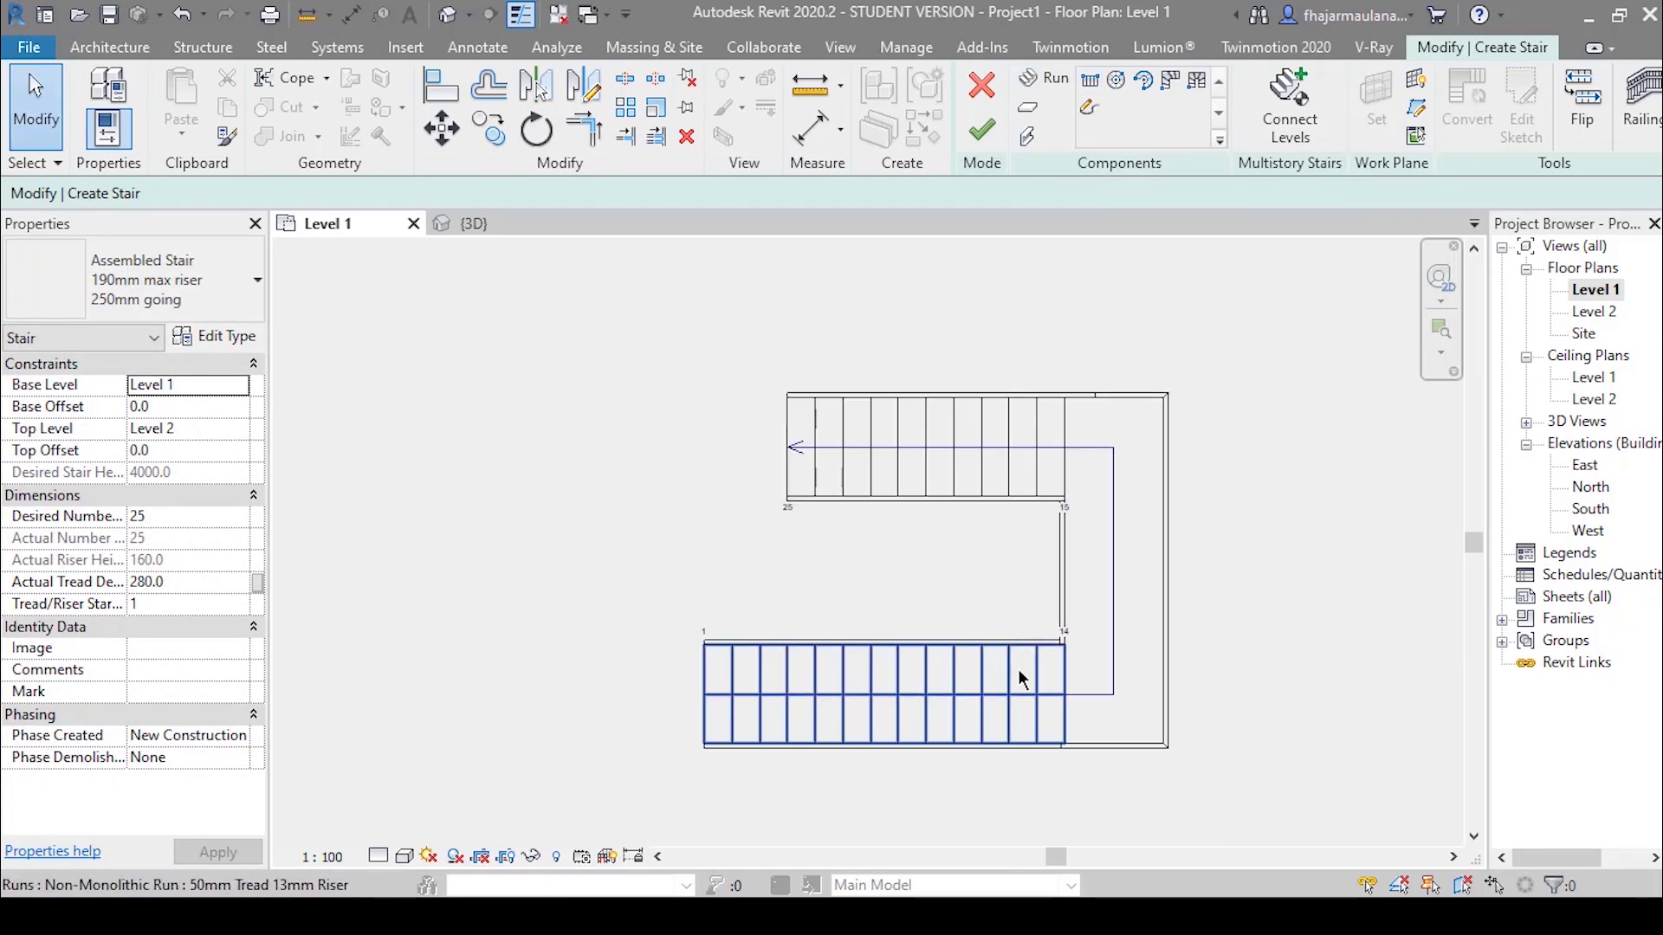
left_click(979, 144)
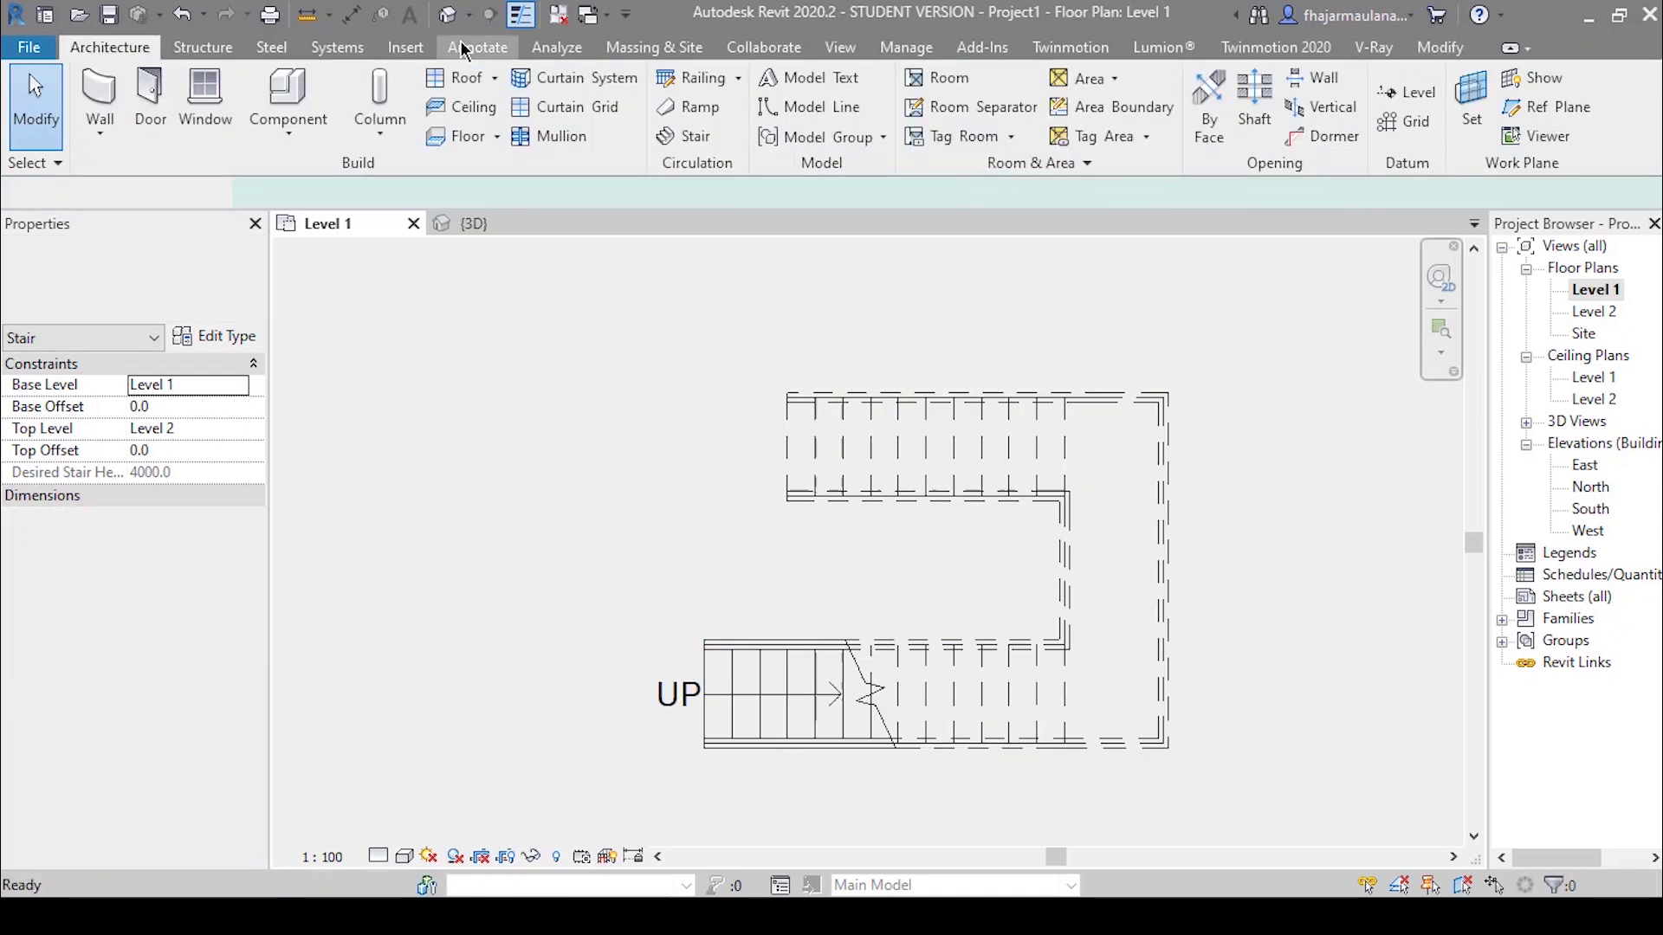
- Switch to the 3D view, then orbit and pan to inspect the U-shaped stair and railings
left_click(473, 224)
mouse_move(969, 567)
middle_mouse_down("shift")
mouse_move(906, 427)
mouse_move(965, 650)
mouse_move(965, 623)
mouse_move(857, 681)
mouse_move(1218, 613)
mouse_move(861, 494)
mouse_move(1161, 476)
mouse_move(969, 684)
mouse_move(1126, 690)
mouse_move(1106, 680)
middle_mouse_up("shift")
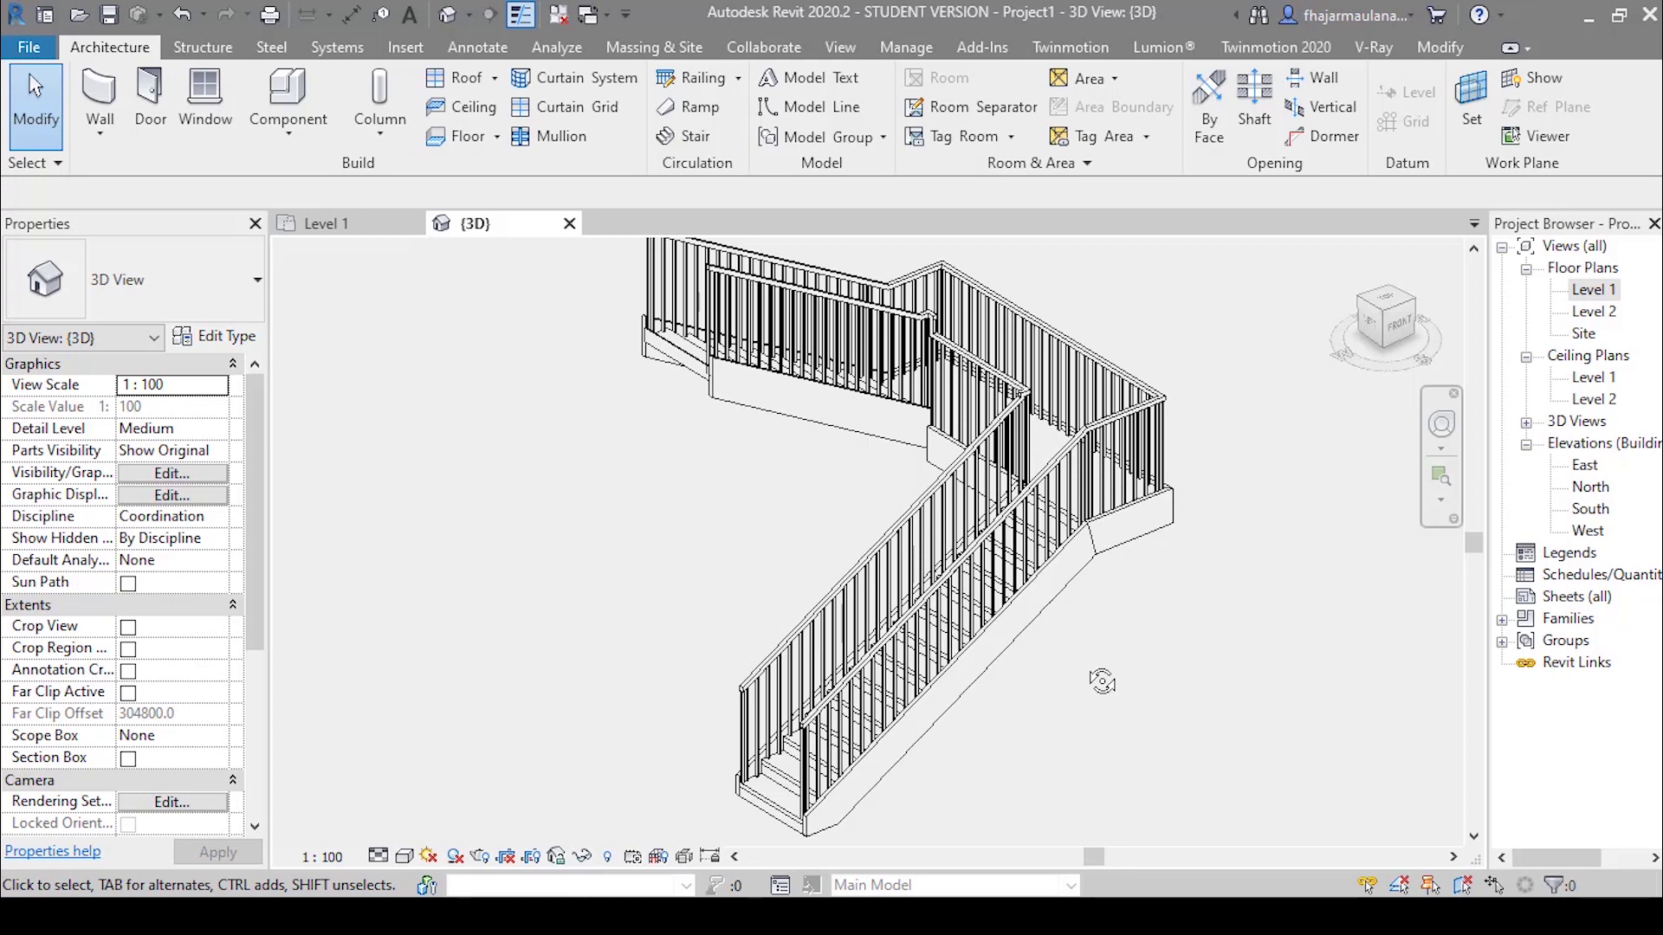
mouse_move(1101, 682)
middle_mouse_down()
mouse_move(750, 634)
mouse_move(824, 483)
mouse_move(1255, 483)
mouse_move(1126, 563)
mouse_move(1012, 691)
mouse_move(1129, 760)
middle_mouse_up()
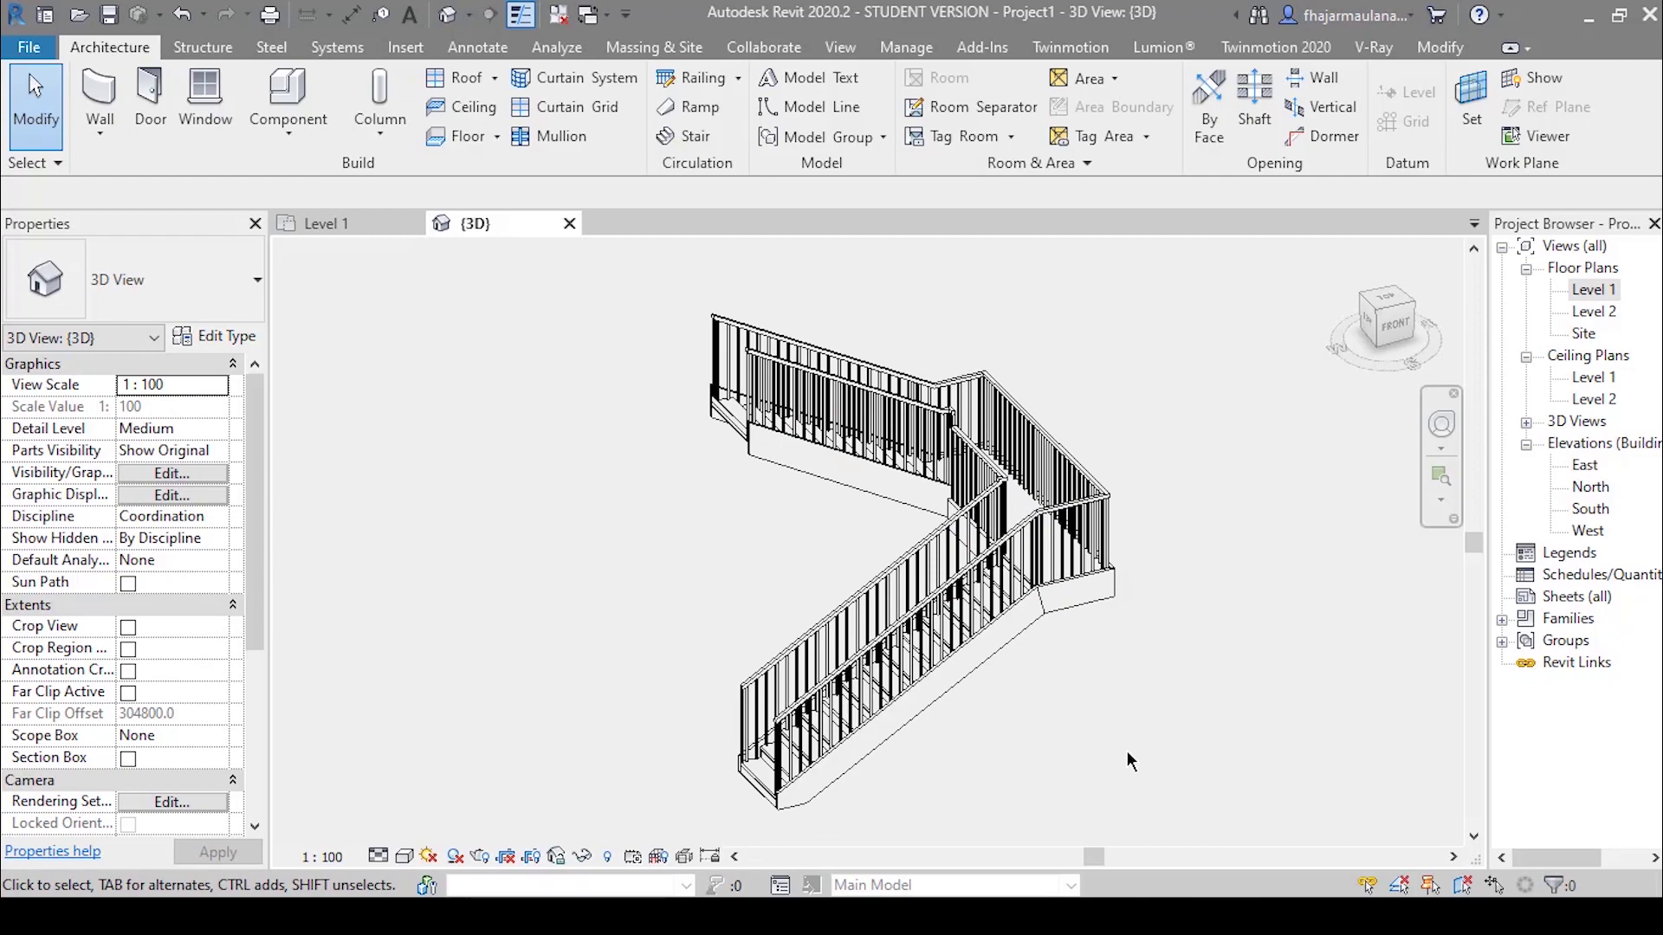